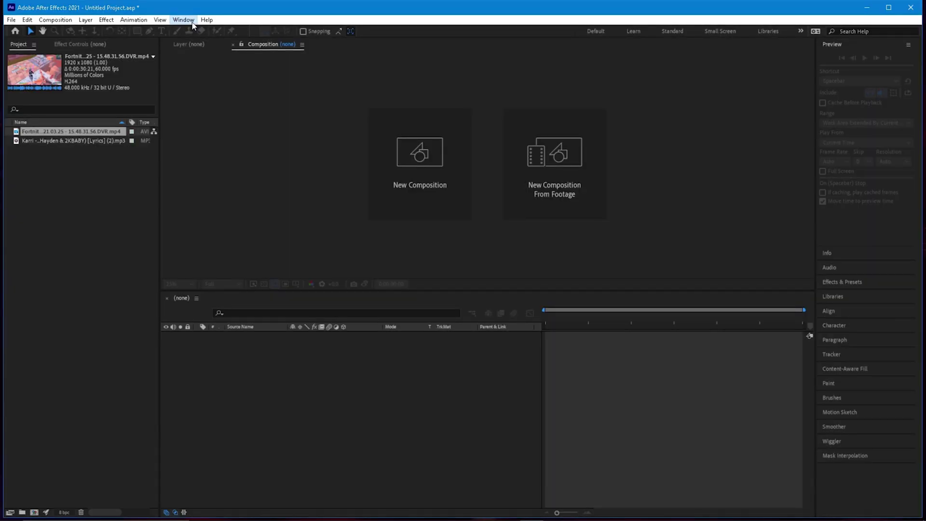
Step: Choose the All Panels workspace
click(206, 20)
click(748, 91)
click(188, 20)
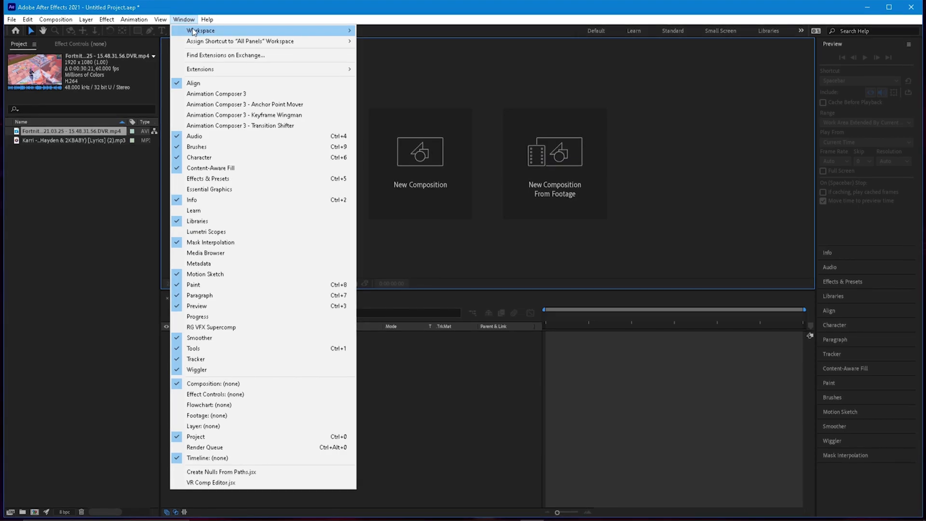
mouse_move(202, 30)
click(386, 31)
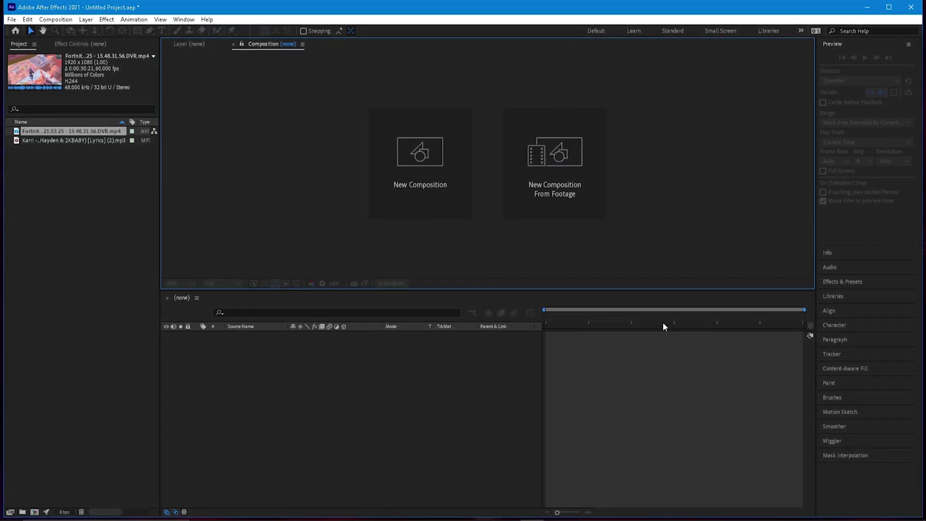
right_click(91, 212)
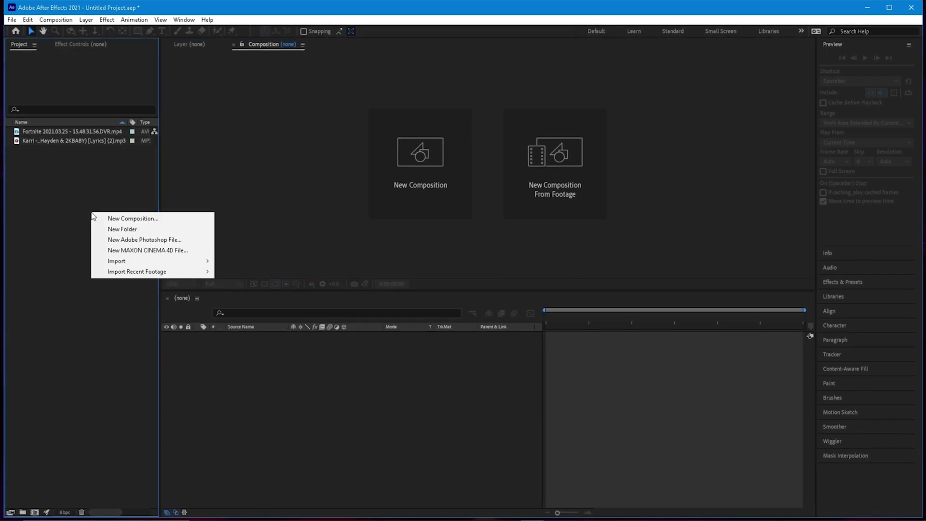
click(121, 229)
key(Return)
key(Delete)
Step: Create a 1920 × 1080 px composition at 60 fps, with quarter resolution and a duration of 0:01:00:00
right_click(64, 177)
click(91, 180)
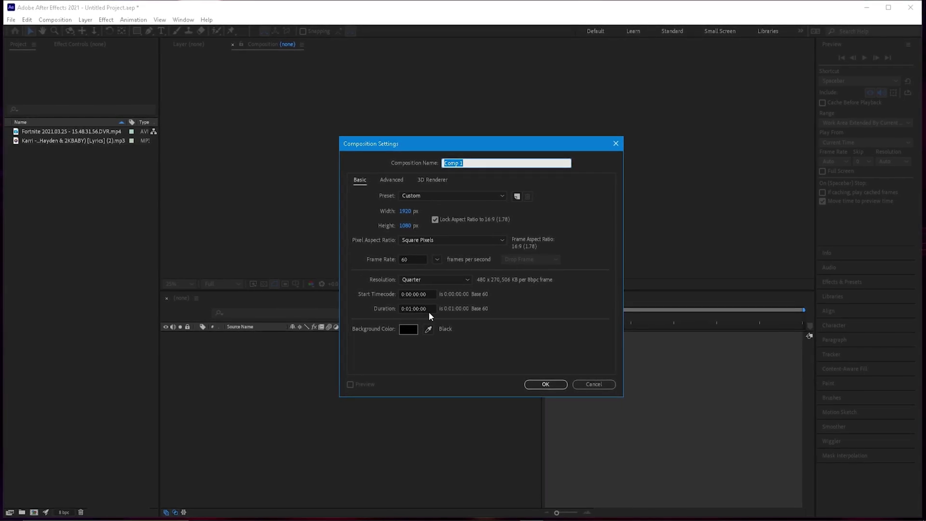
drag(432, 313, 401, 313)
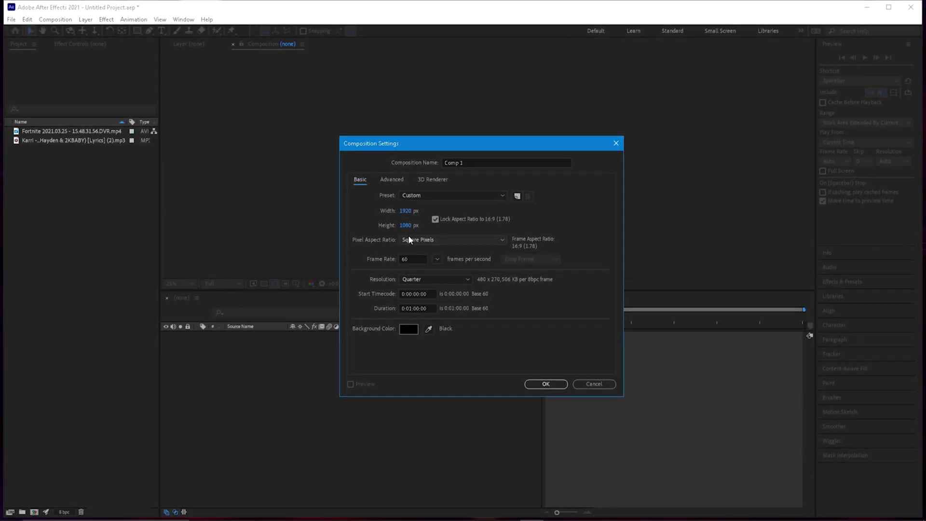
drag(431, 309, 416, 313)
click(492, 320)
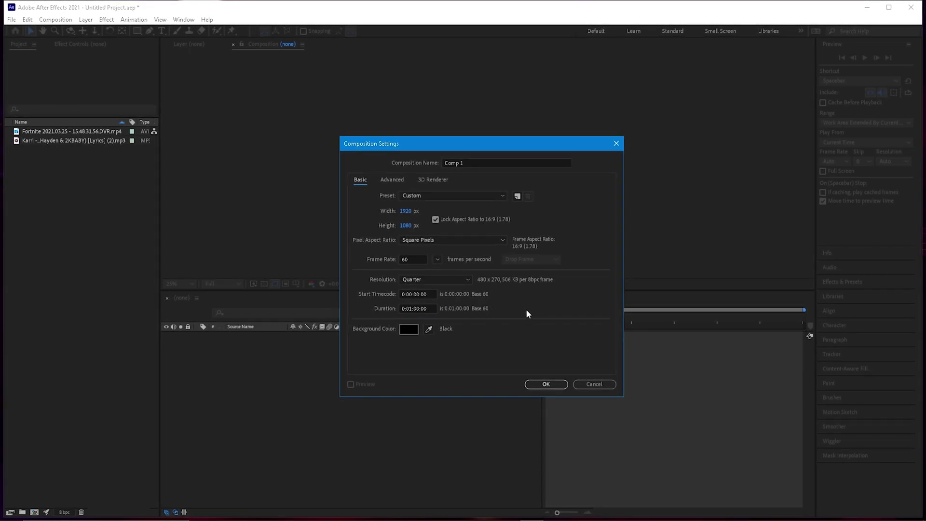
click(531, 386)
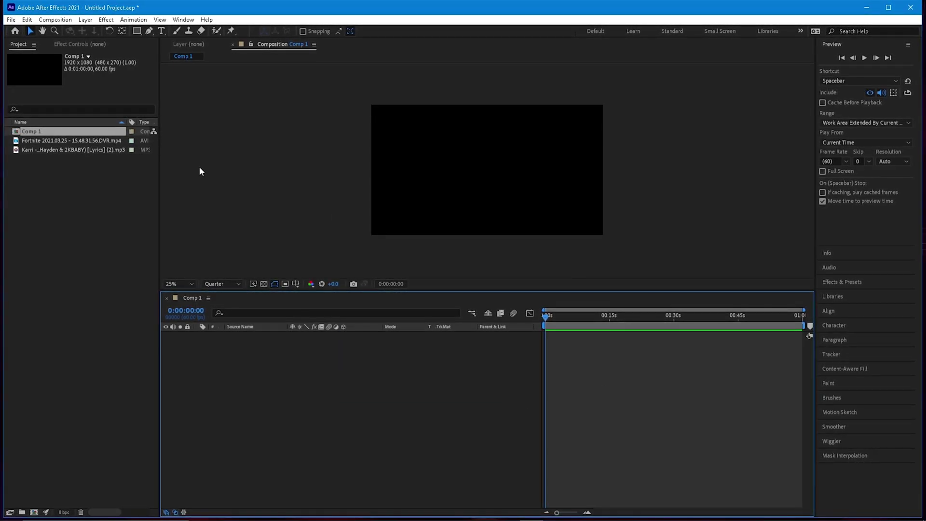
right_click(32, 131)
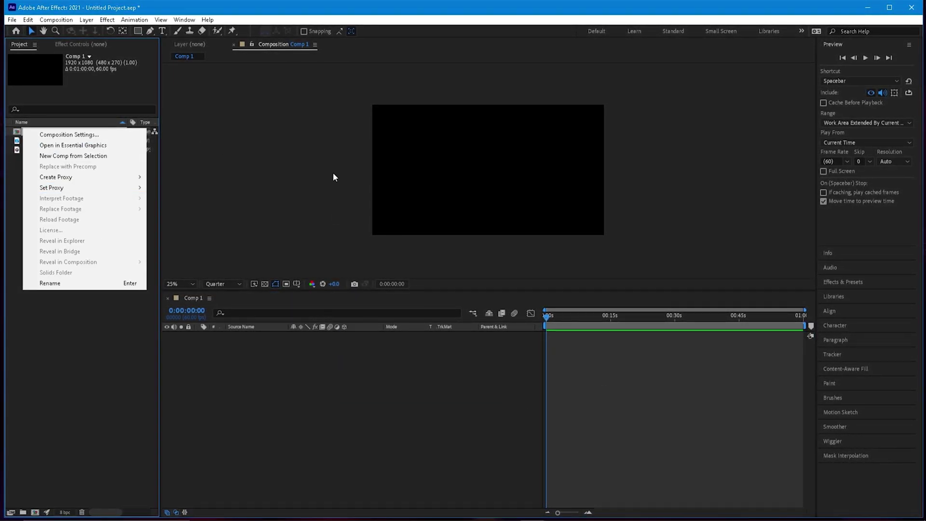
click(310, 177)
right_click(44, 132)
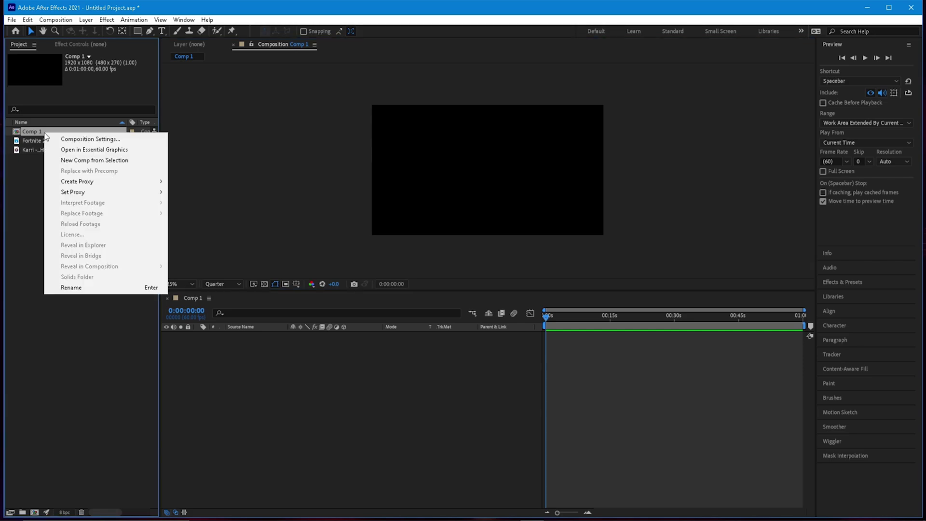
click(88, 287)
click(16, 252)
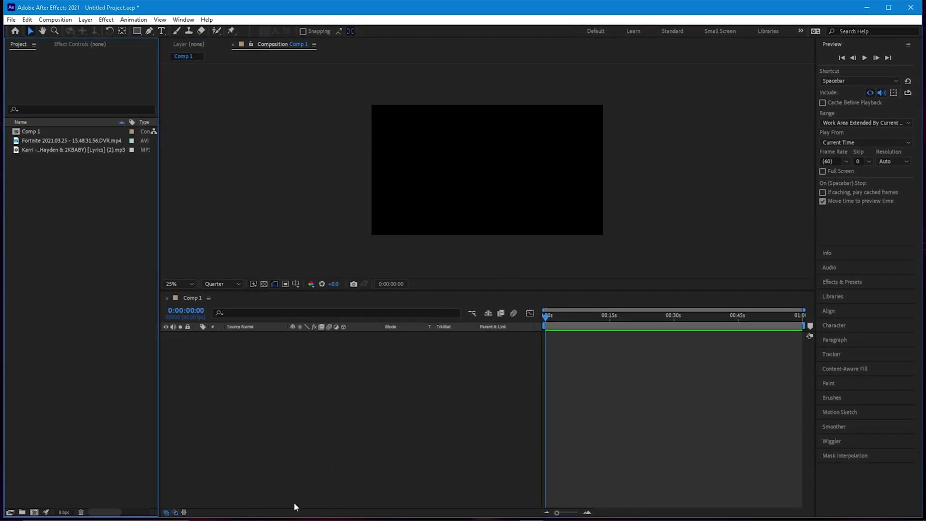
Step: Add the song MP3 to the Comp 1 timeline at the start and reveal its audio waveform
drag(72, 149, 555, 342)
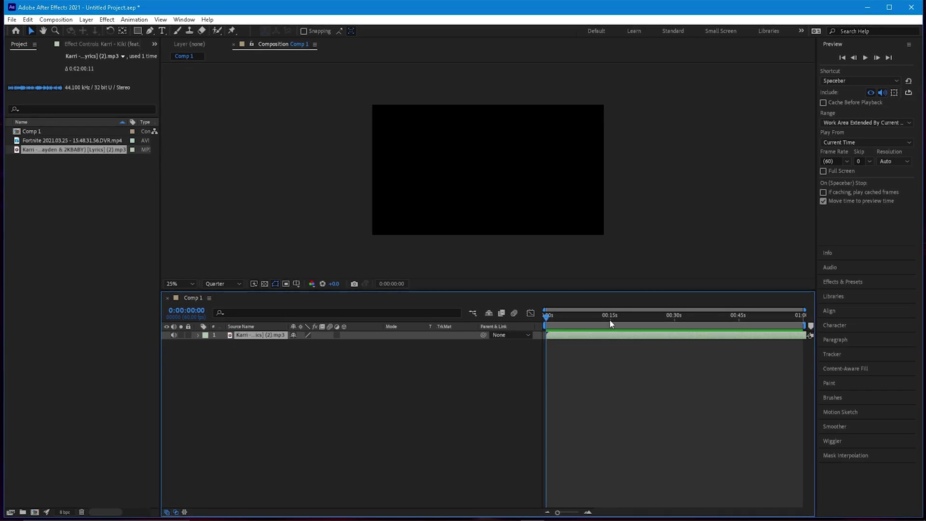
click(557, 321)
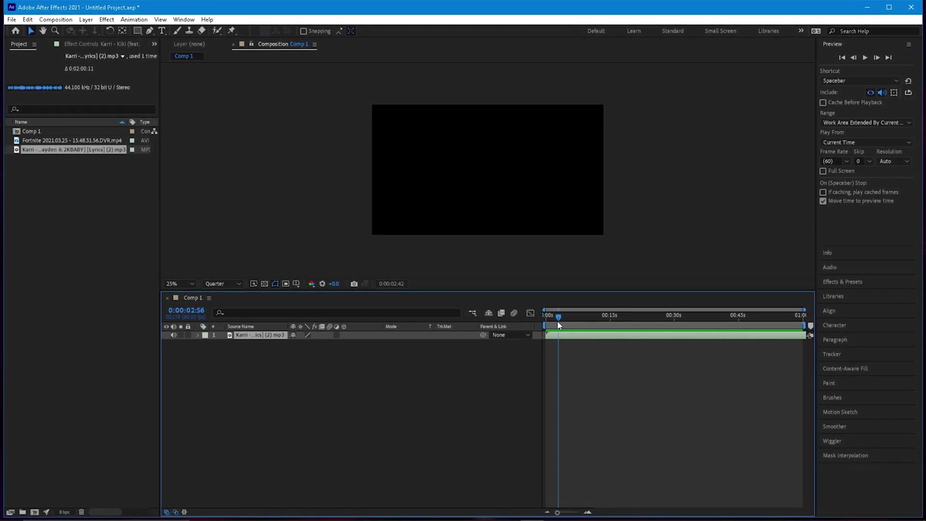
drag(555, 325, 534, 326)
click(197, 334)
click(206, 343)
click(212, 360)
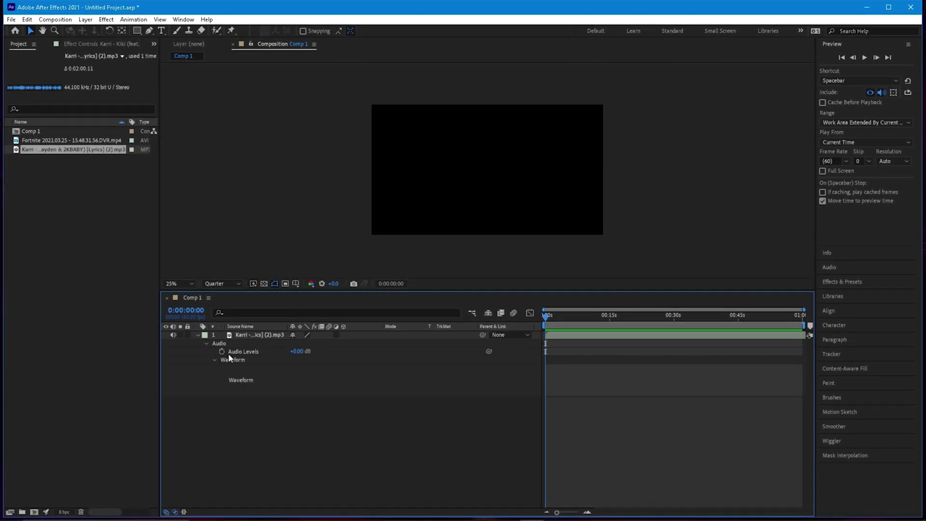
Step: Play the song to find the beat and place composition marker 1 on it at 0:00:10:35
key(space)
click(585, 321)
key(space)
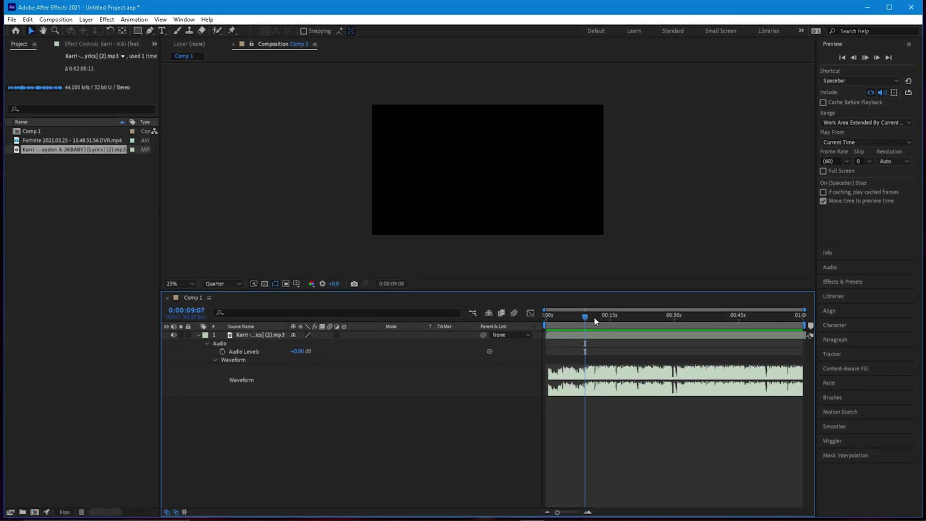
scroll(595, 326, up, 1)
click(588, 317)
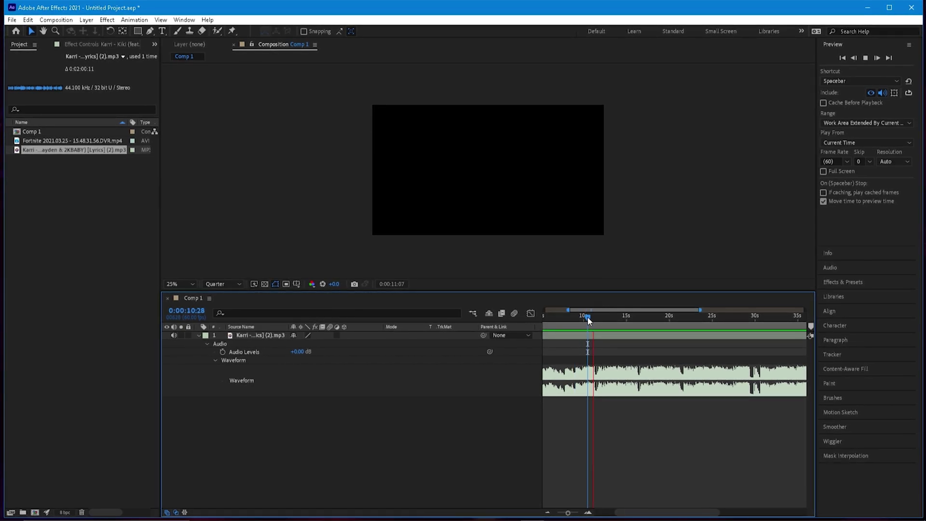
click(588, 317)
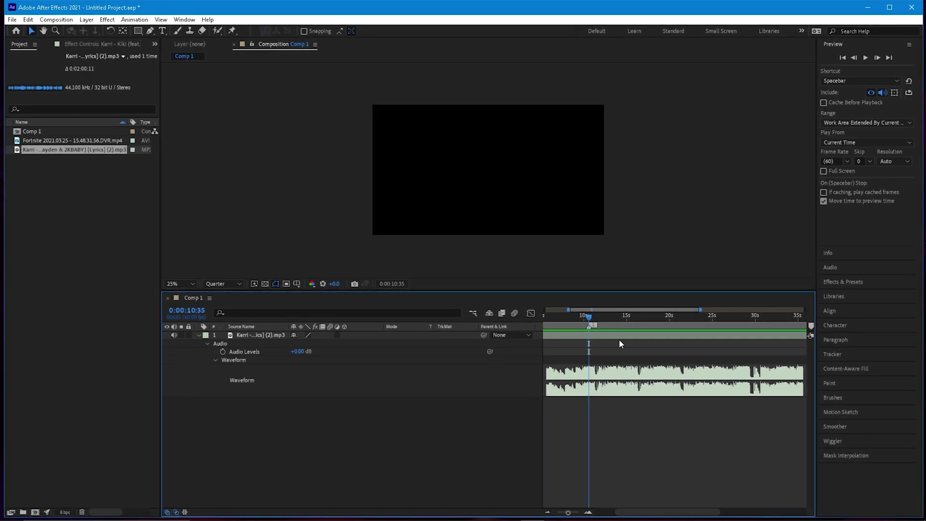
right_click(589, 341)
mouse_move(665, 167)
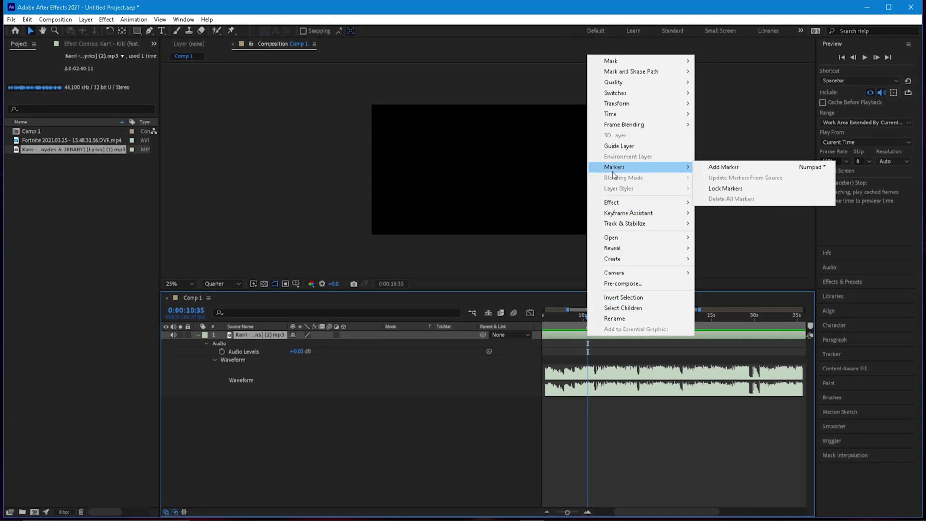
click(576, 338)
right_click(576, 337)
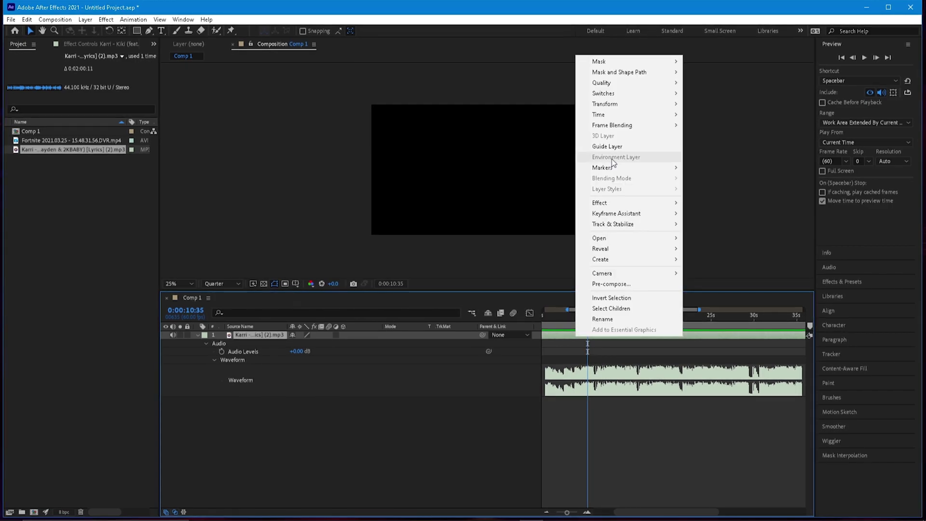
mouse_move(614, 168)
click(810, 326)
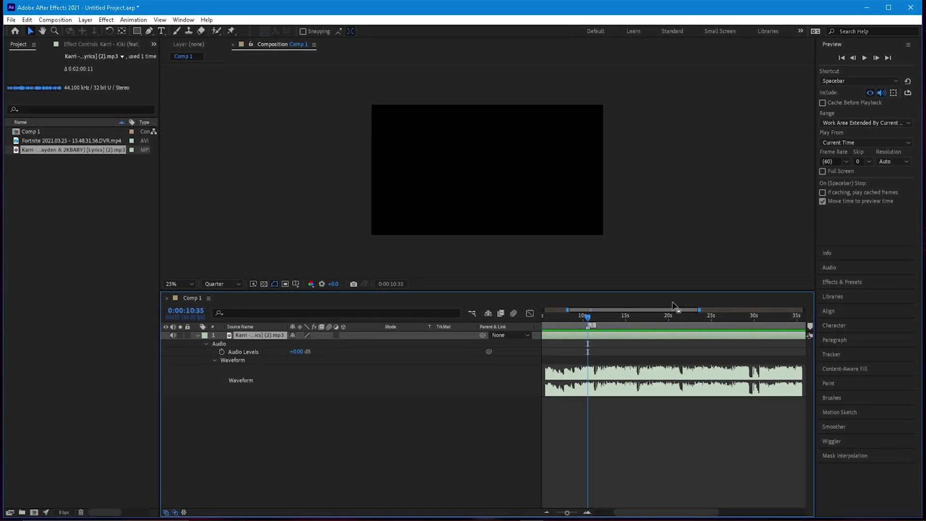
Step: Place the Fortnite clip above the song and shift it in time so the key gameplay moment falls on marker 1
drag(73, 140, 605, 342)
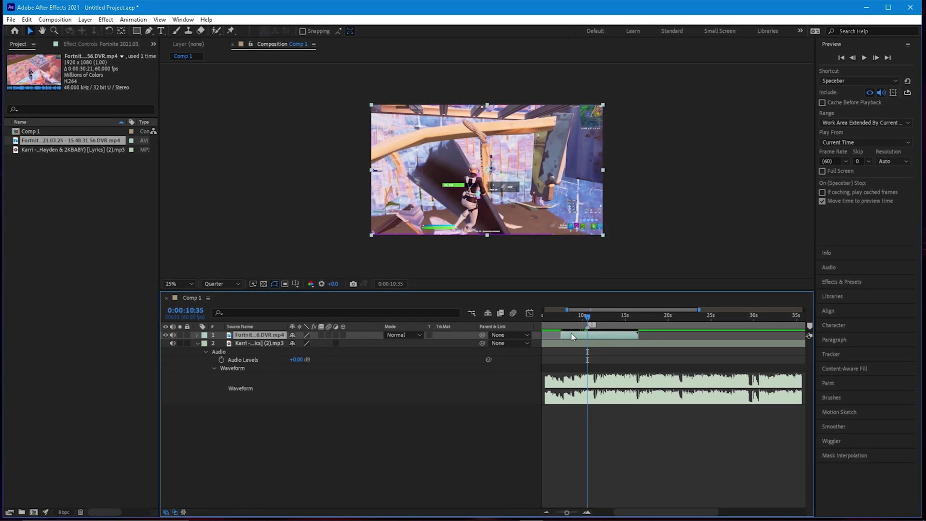
drag(563, 336, 598, 336)
scroll(597, 337, up, 4)
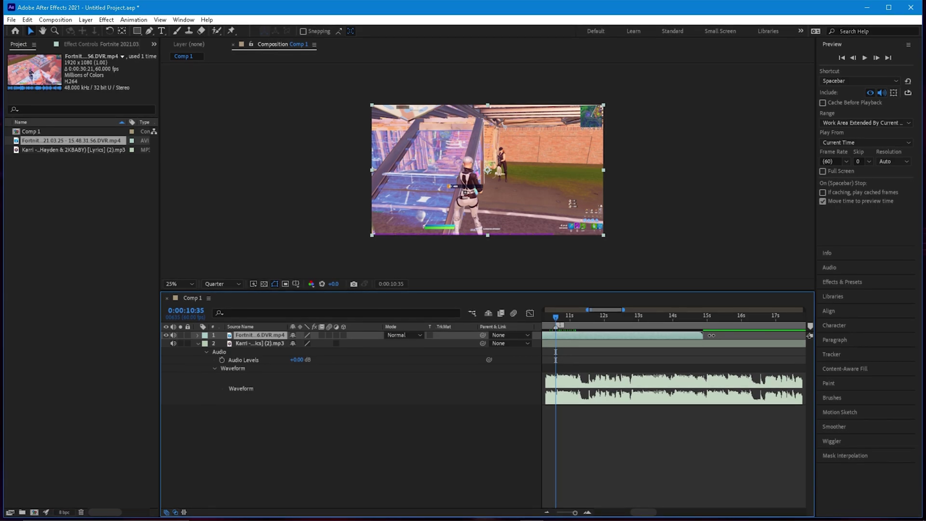
click(603, 341)
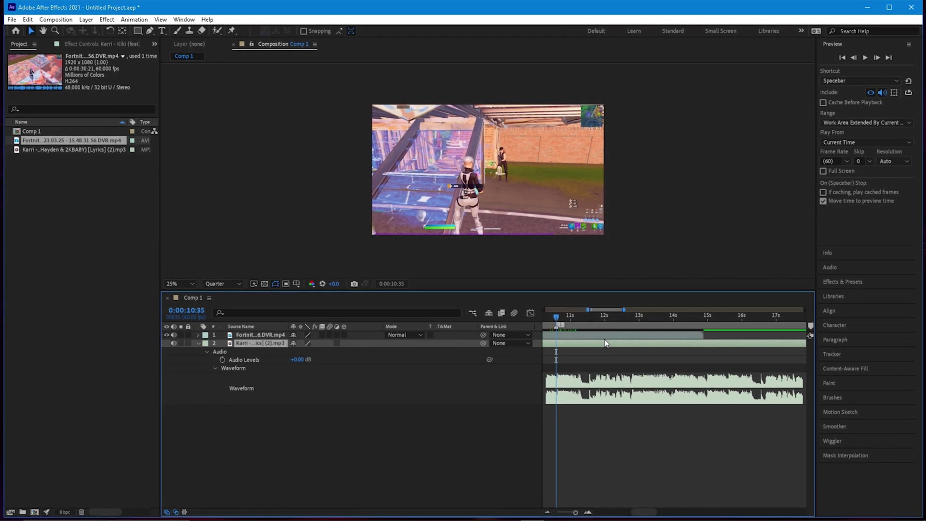
click(592, 335)
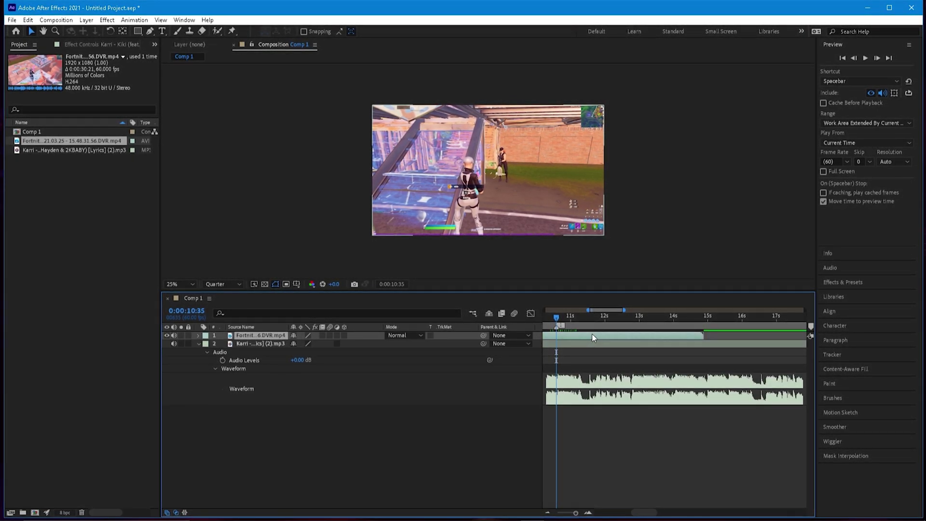
drag(569, 336, 561, 337)
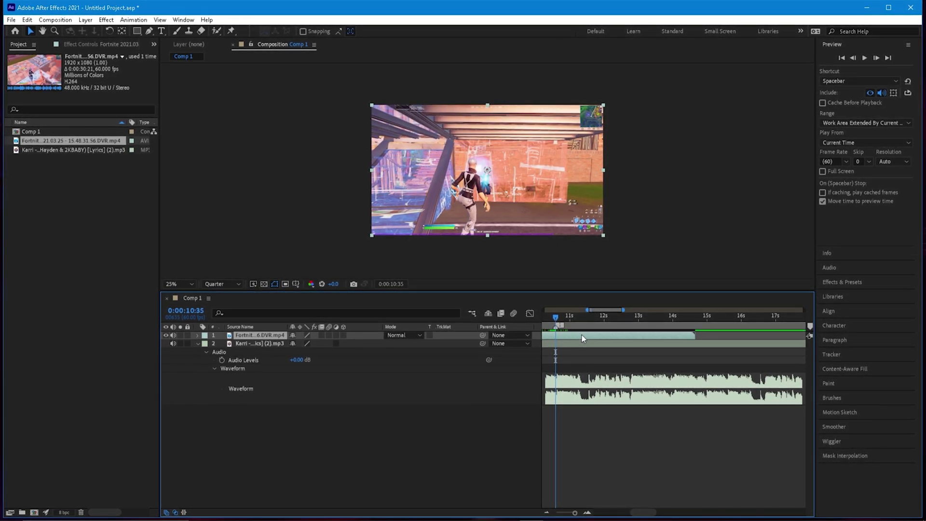
Step: Play the composition near the marker and from the start to check the clip against the music
scroll(583, 337, down, 4)
scroll(581, 335, up, 2)
drag(559, 318, 599, 337)
click(630, 316)
key(space)
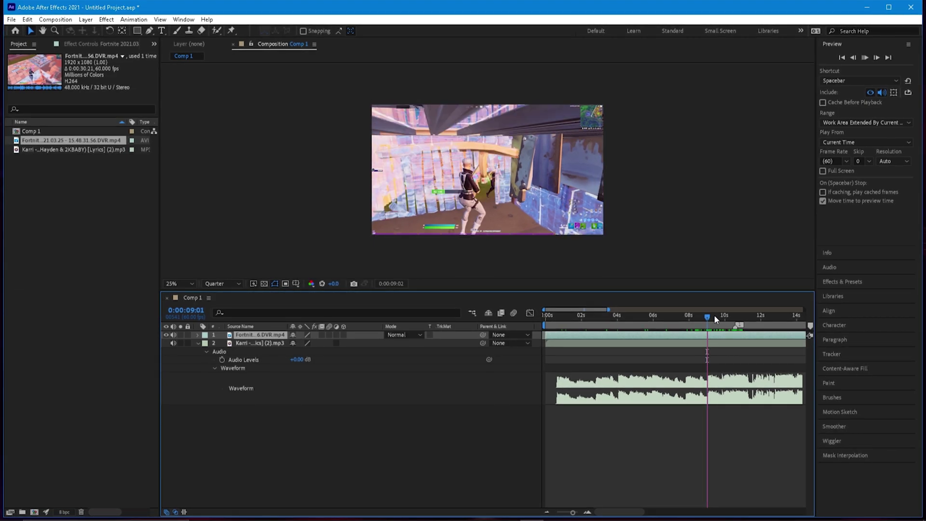
click(714, 316)
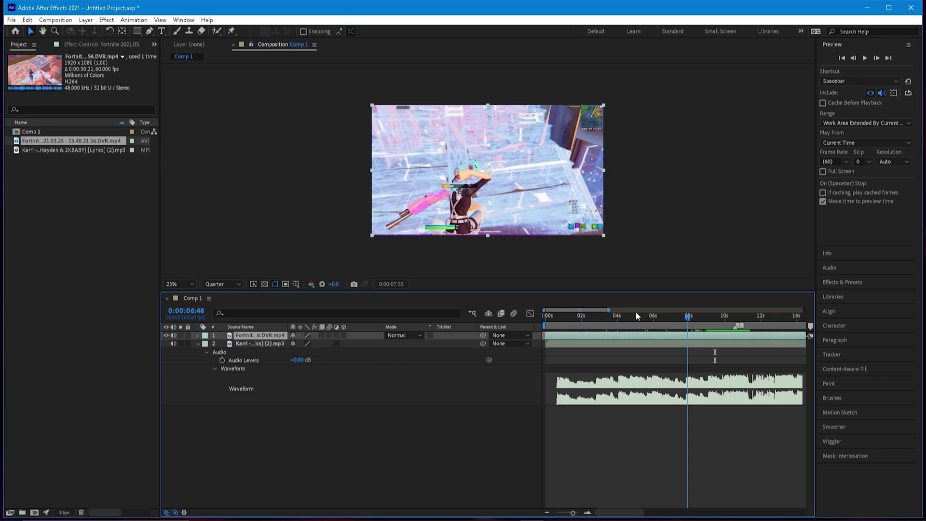
key(Home)
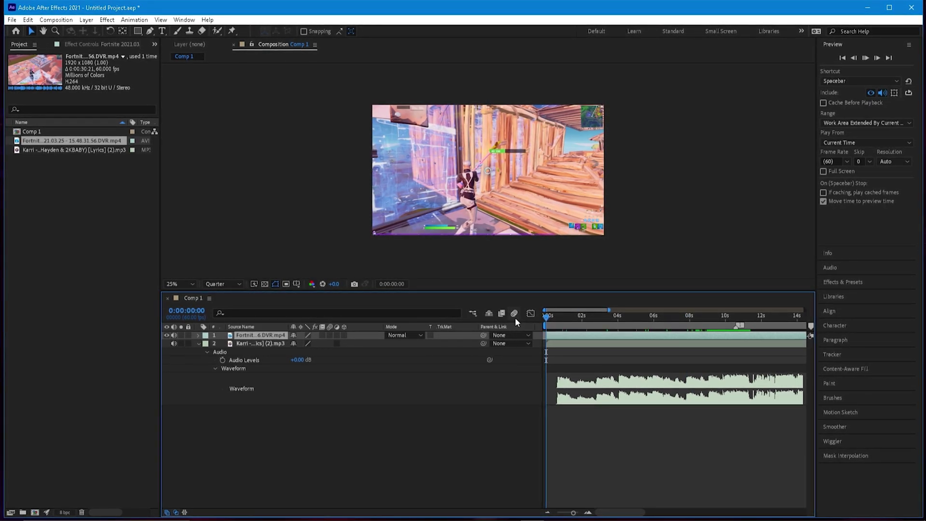
key(space)
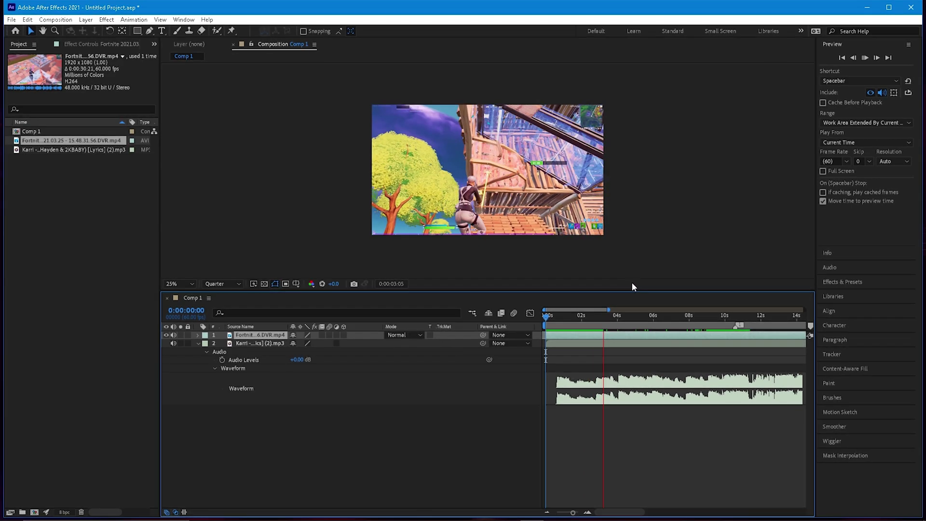
key(space)
Step: Return the playhead to the marker at 0:00:10:35 and collapse the song layer's audio properties
click(736, 315)
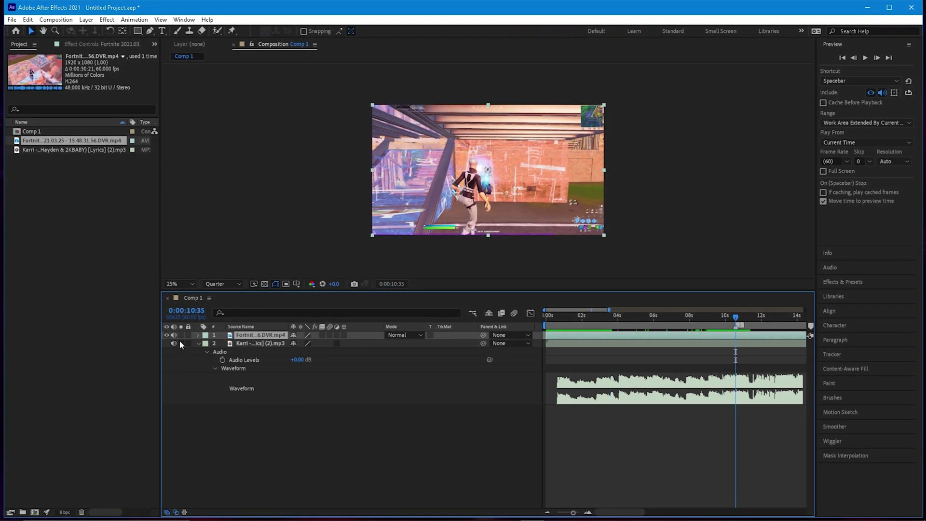
click(198, 343)
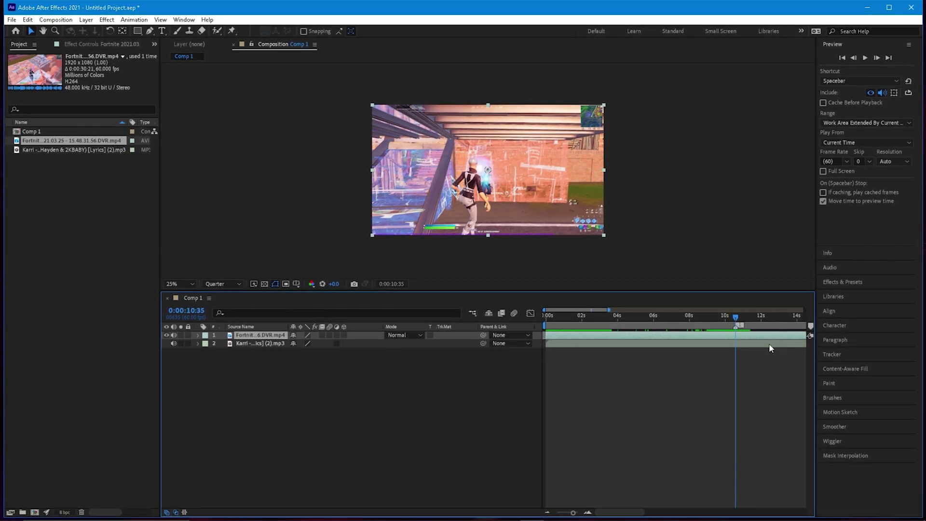
Step: Find the Timewarp effect by searching for "timewa" and apply it to the Fortnite clip
click(837, 280)
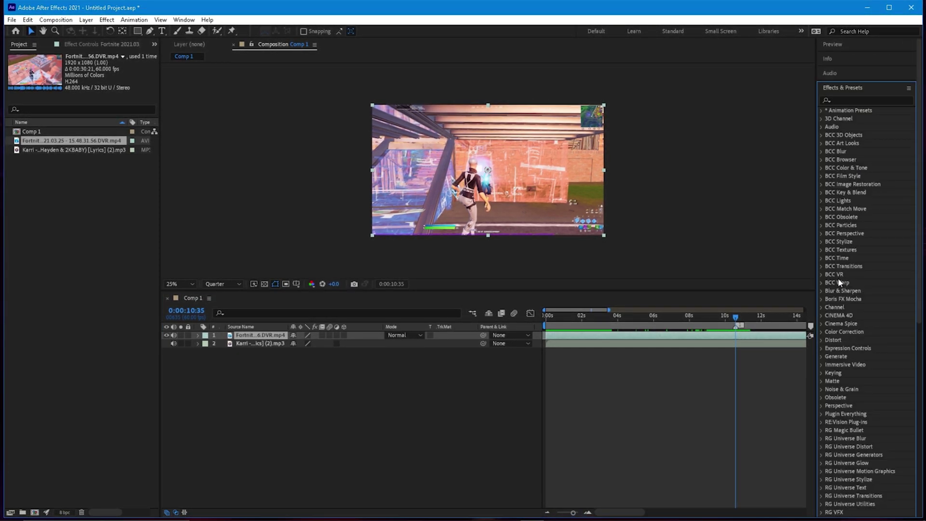
click(859, 100)
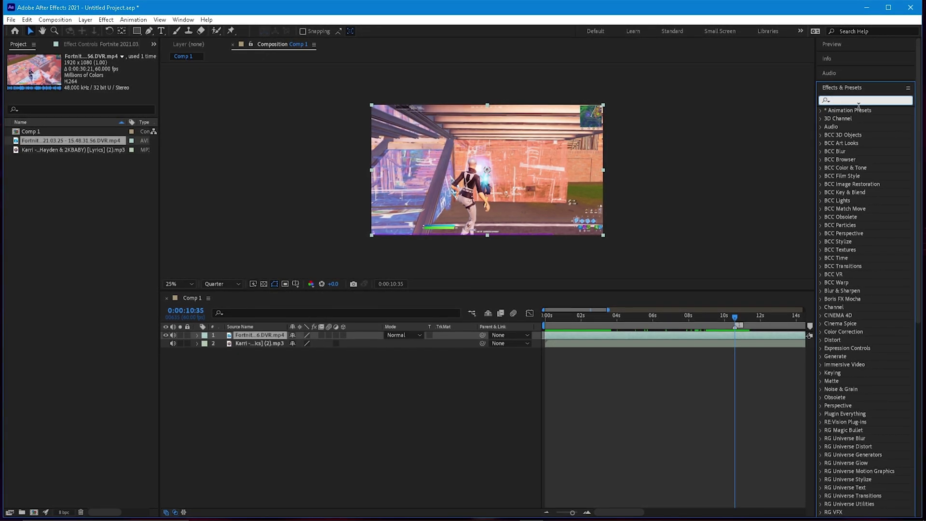
click(183, 20)
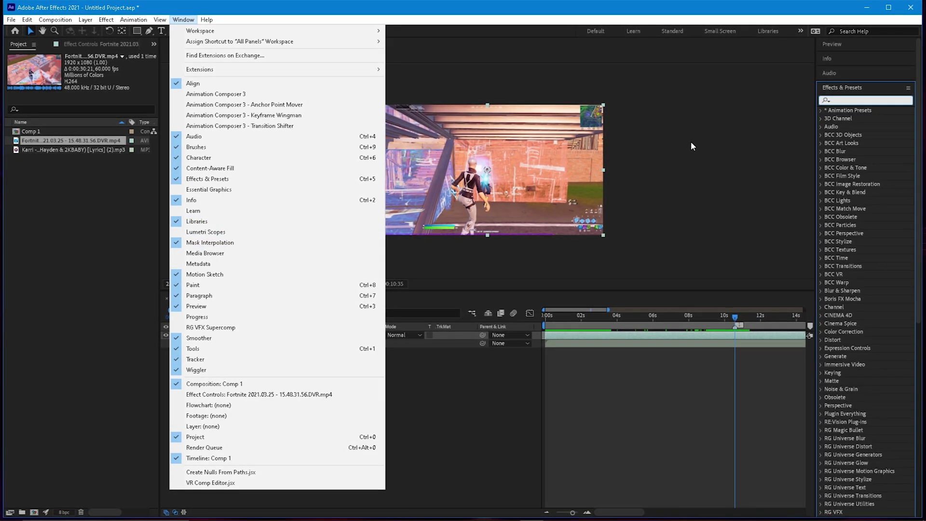
click(723, 148)
click(745, 335)
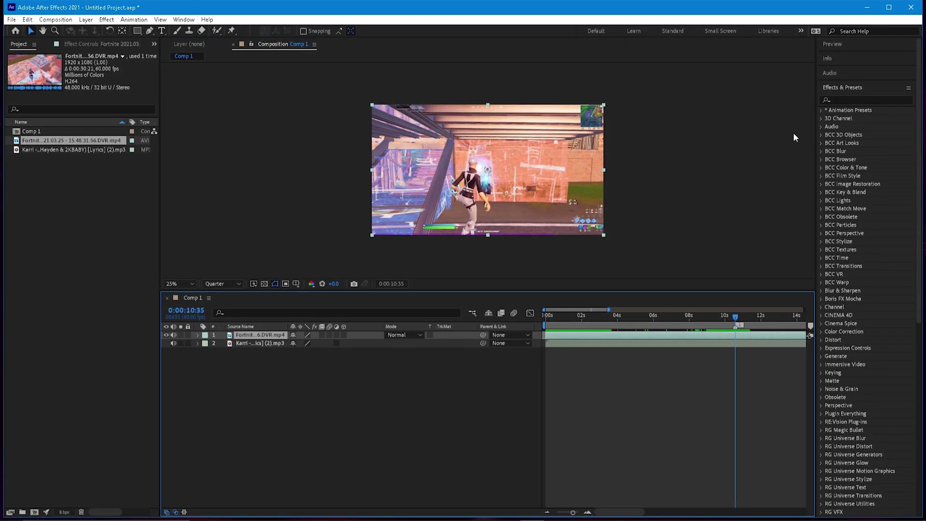
click(847, 101)
text(timewa)
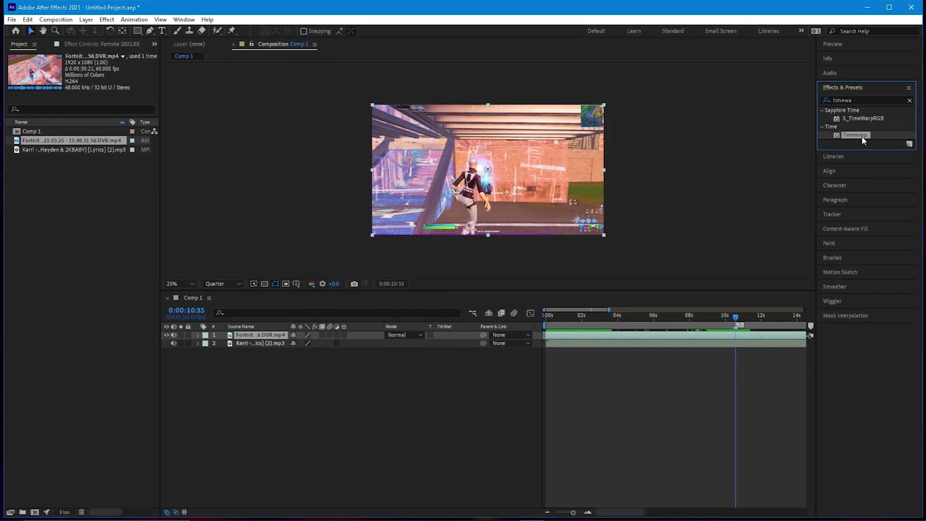
drag(863, 139, 734, 333)
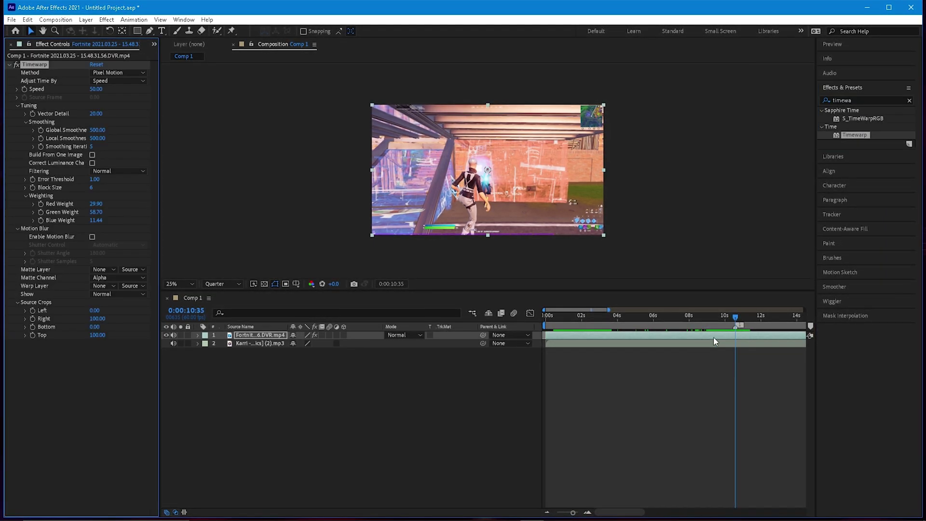
Step: Reveal the clip's Timewarp properties in the timeline, set Speed to 100, and start keyframing Speed at 0:00:10:35
click(197, 335)
click(206, 343)
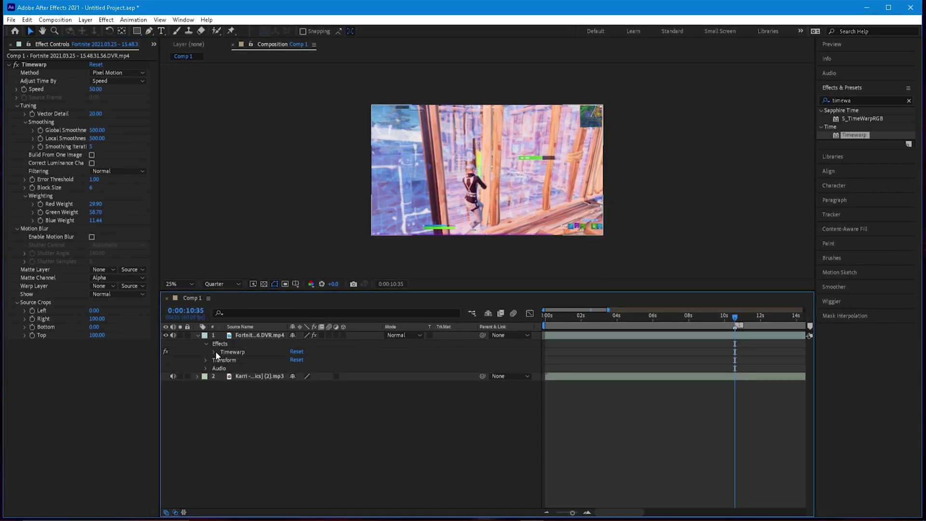
click(216, 351)
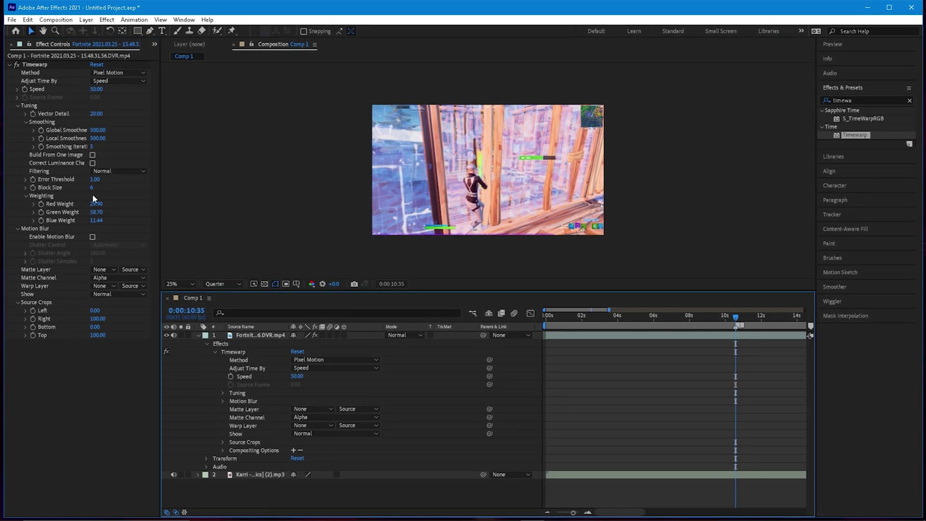
click(96, 88)
text(100)
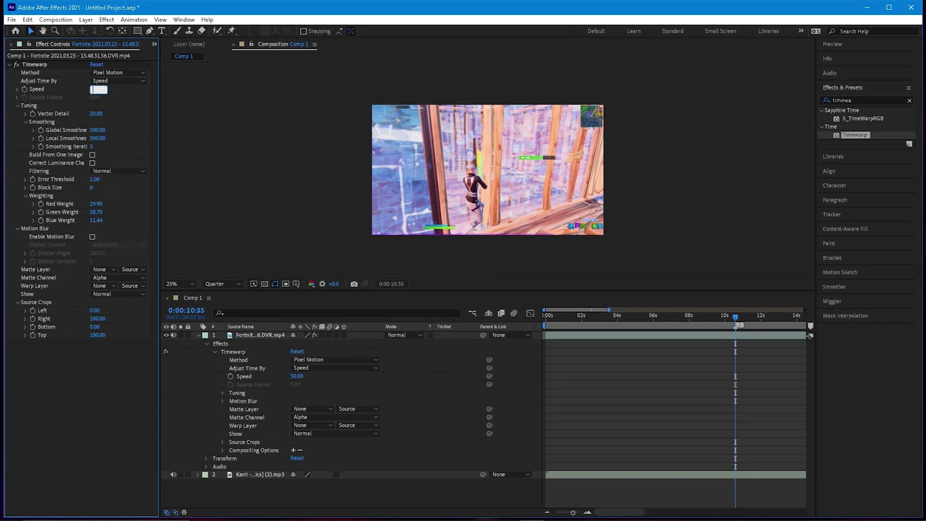
key(Return)
click(23, 89)
Step: Add another Timewarp Speed keyframe two frames earlier, at 0:00:10:33
scroll(682, 285, up, 1)
key(Page_Up)
key(Page_Up)
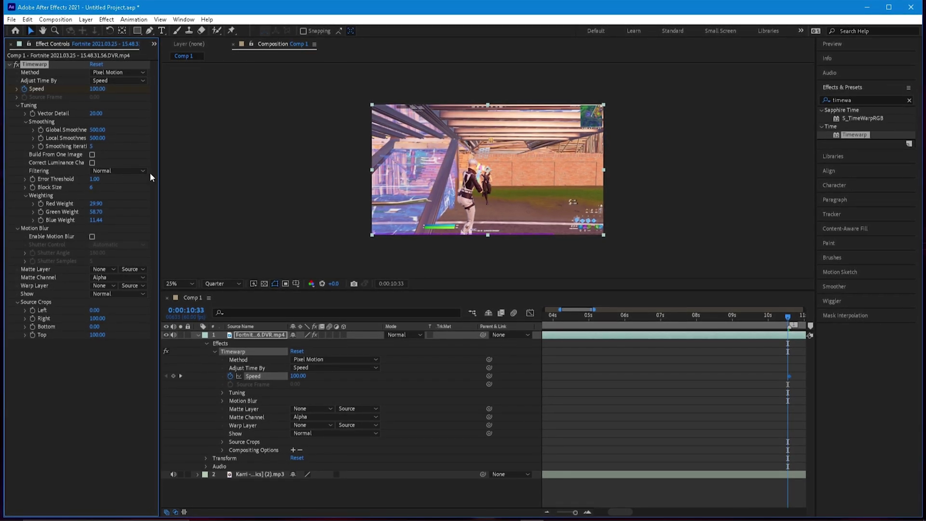
click(197, 335)
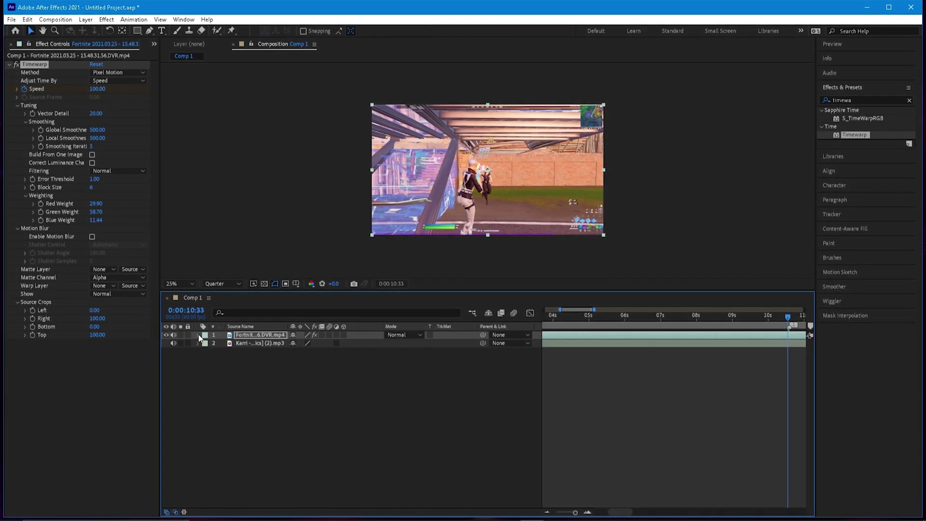
click(198, 335)
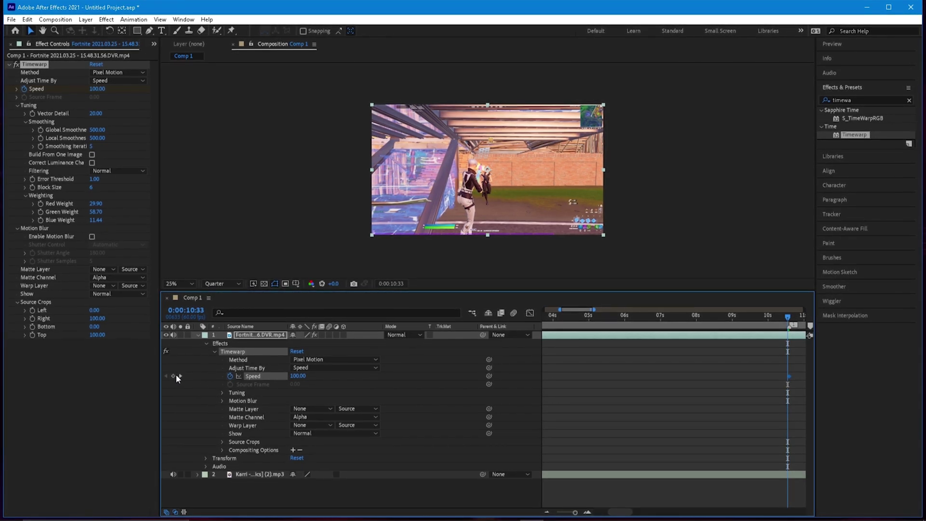
drag(787, 320, 788, 320)
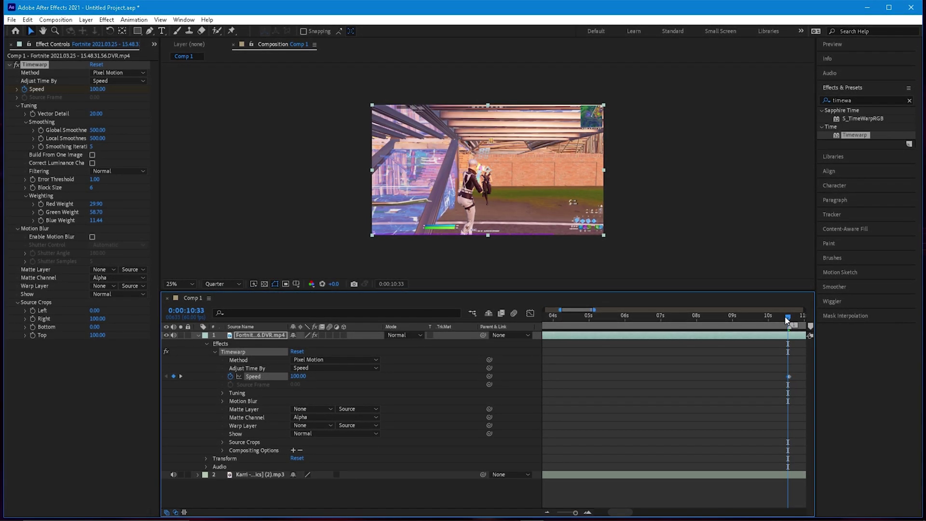
Step: Add Timewarp Speed keyframes at 0:00:10:18 and 0:00:10:16
scroll(701, 415, up, 1)
drag(623, 514, 632, 513)
alt+scroll(714, 384, up, 2)
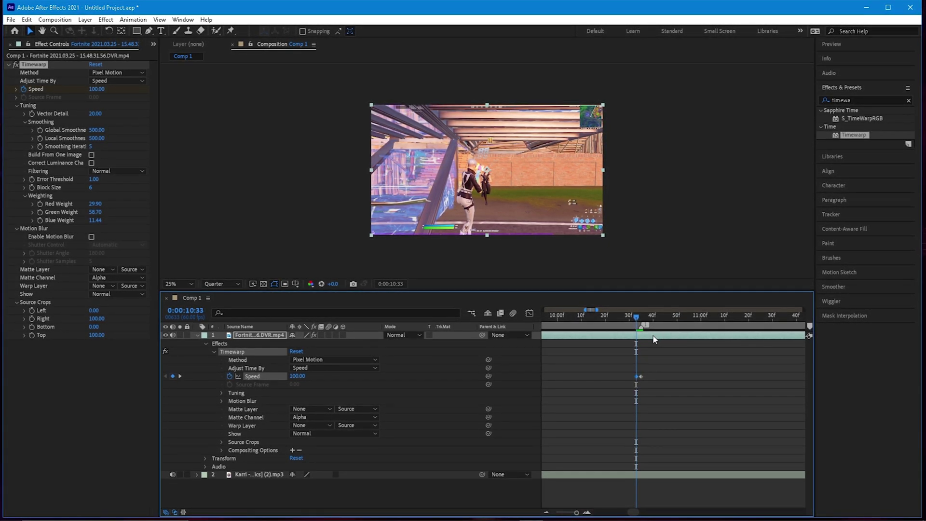
key(Page_Up)
key(Page_Up)
key(Page_Up)
key(Page_Up)
key(Page_Up)
key(Page_Up)
key(Page_Up)
key(Page_Up)
key(Page_Up)
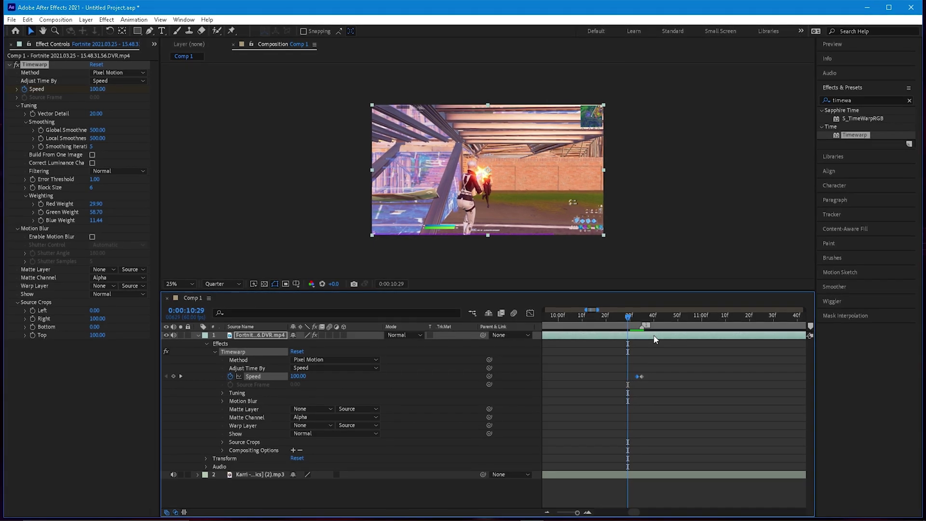
key(Page_Up)
key(Page_Up)
key(Page_Up)
key(Page_Up)
key(Page_Up)
key(Page_Up)
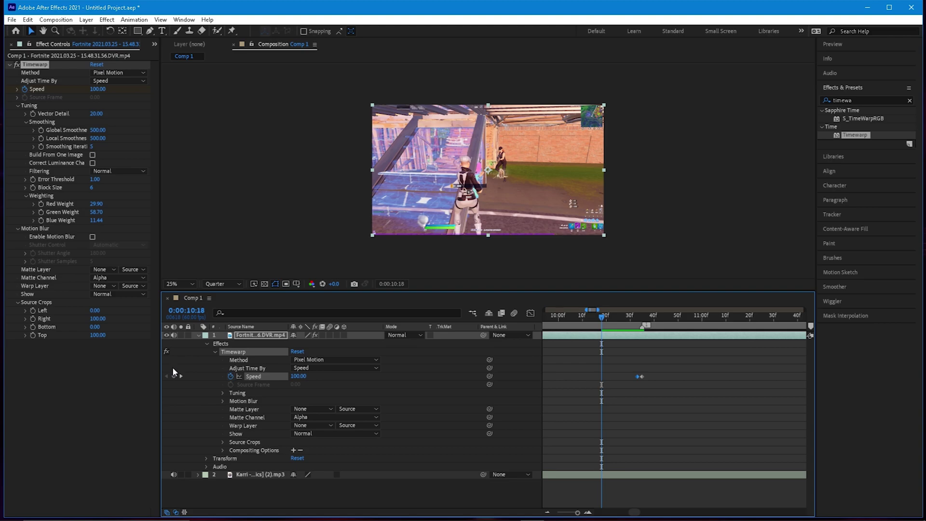
key(Page_Up)
key(Page_Up)
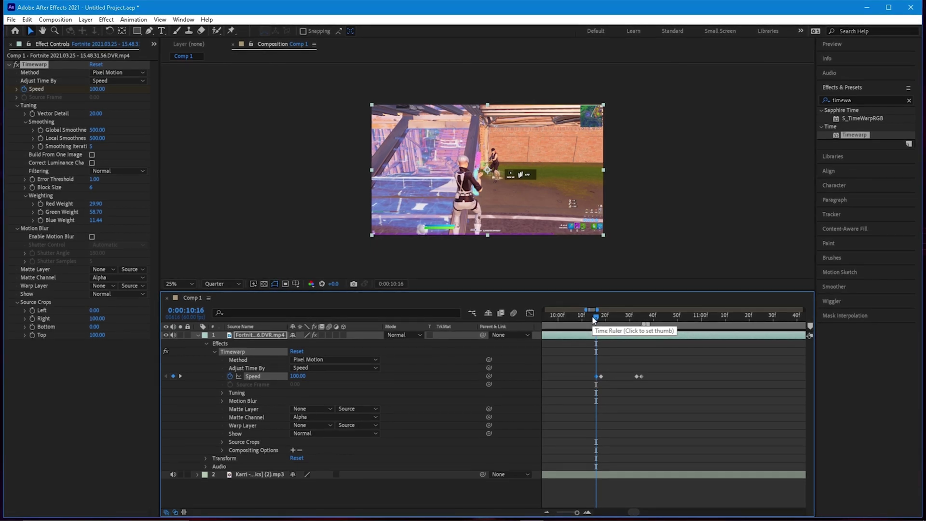
Step: Set the Timewarp Speed to 30 at the keyframes at 0:00:10:18 and 0:00:10:33
key(Page_Down)
key(Page_Down)
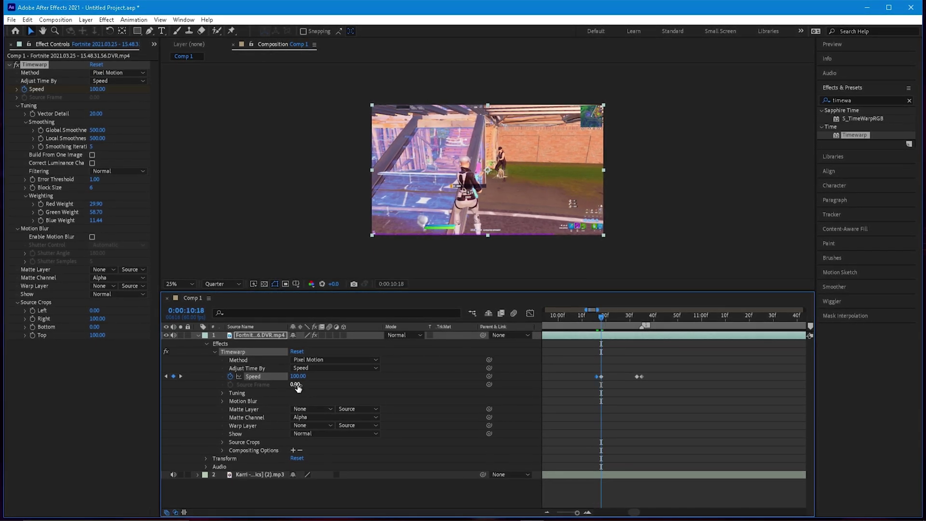
key(Return)
click(620, 316)
drag(628, 318, 637, 317)
click(300, 376)
text(3)
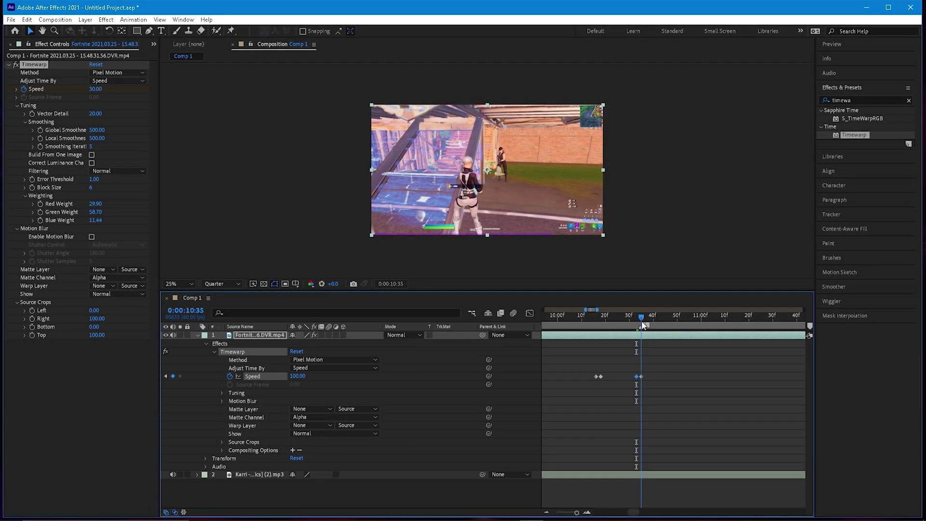
Step: Raise the Timewarp Speed to 600 at the marker keyframe at 0:00:10:35
click(642, 325)
drag(104, 94, 126, 94)
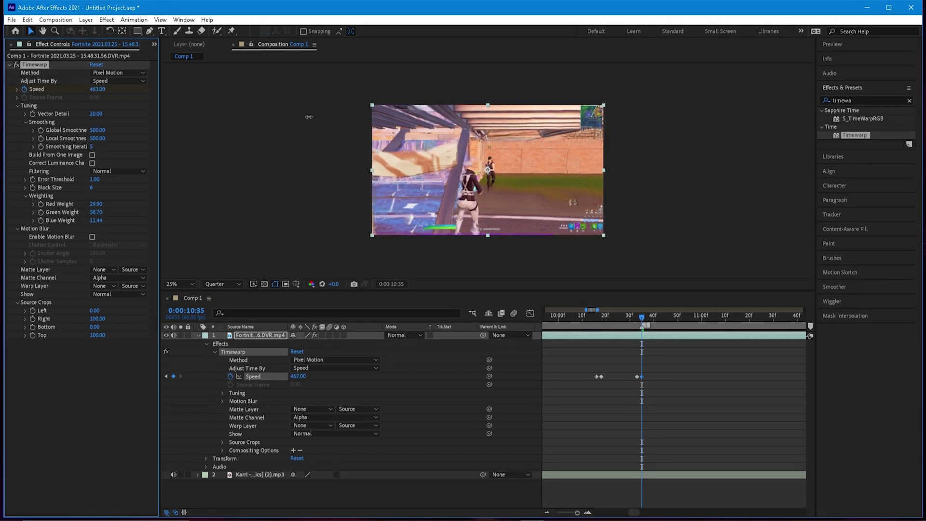
drag(355, 118, 98, 96)
text(600)
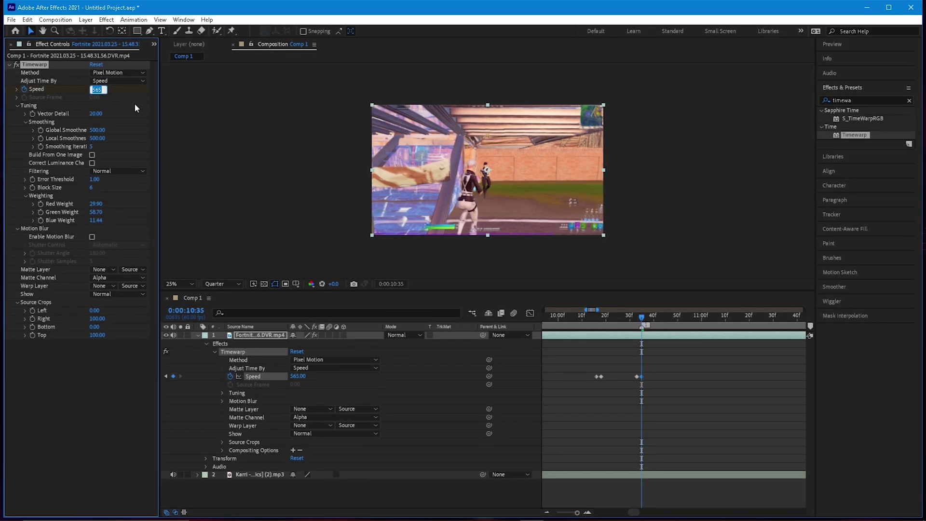
key(Return)
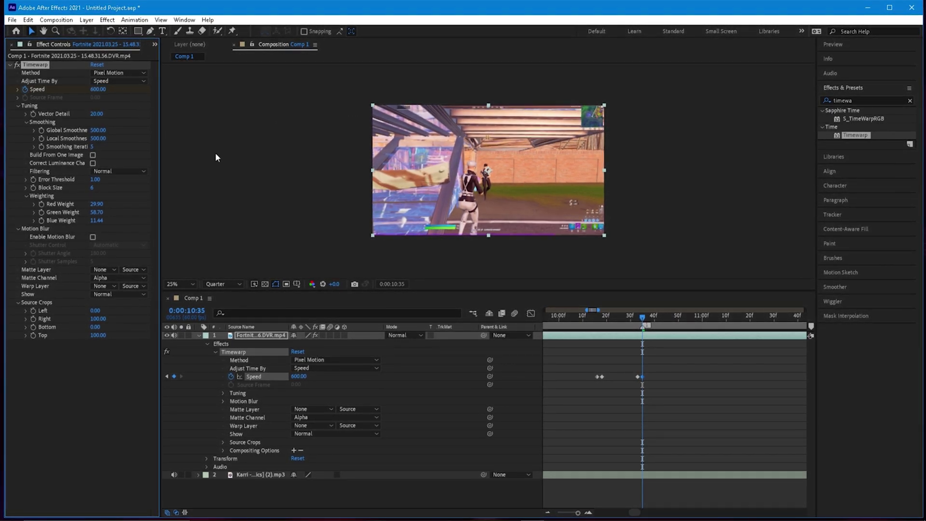
Step: Add a Timewarp Speed keyframe of 30 at 0:00:10:37, two frames after the marker
key(Page_Down)
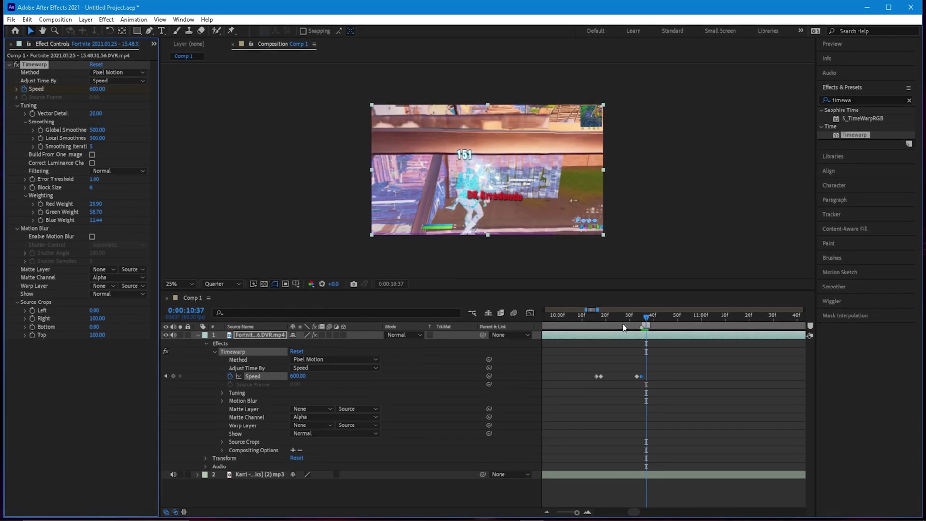
click(95, 90)
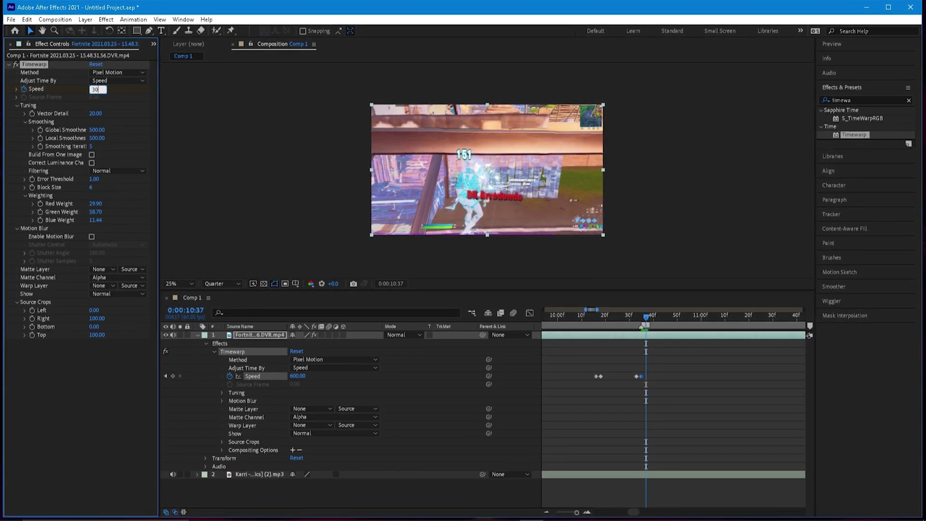
key(Return)
Step: Play the speed ramp from 0:00:10:14 to check the slow-down and speed-up around the marker
click(591, 319)
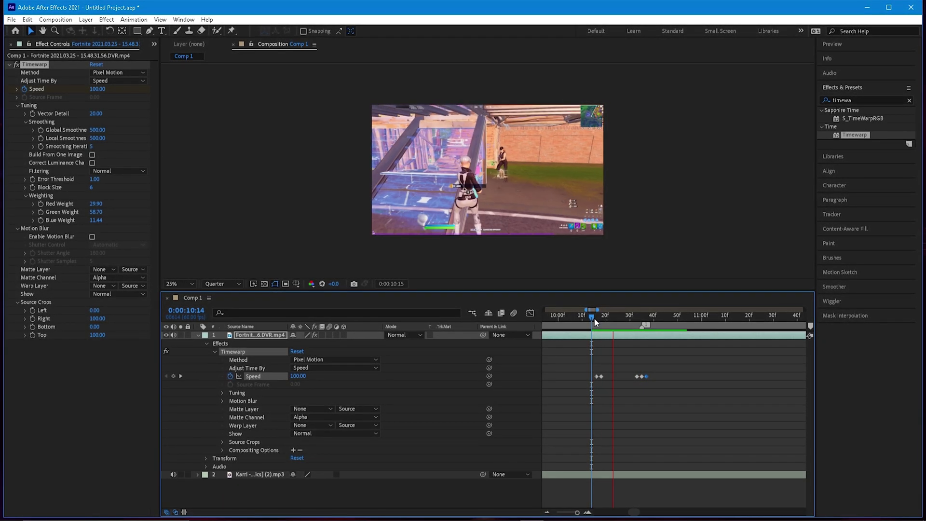
key(space)
scroll(613, 360, up, 2)
key(space)
Step: Raise the Speed keyframe at 0:00:10:35 to 800 and replay the ramp from just before its first keyframe
scroll(607, 376, down, 4)
click(101, 98)
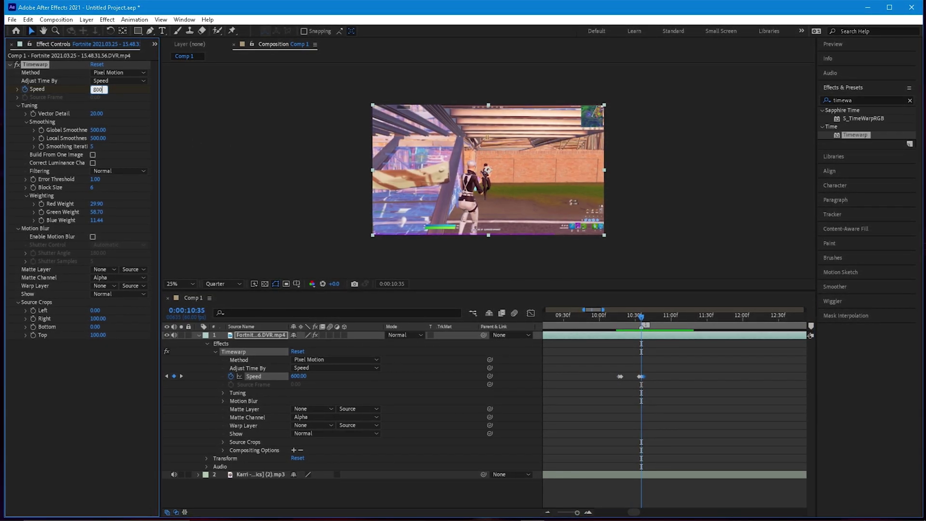
drag(626, 319, 579, 317)
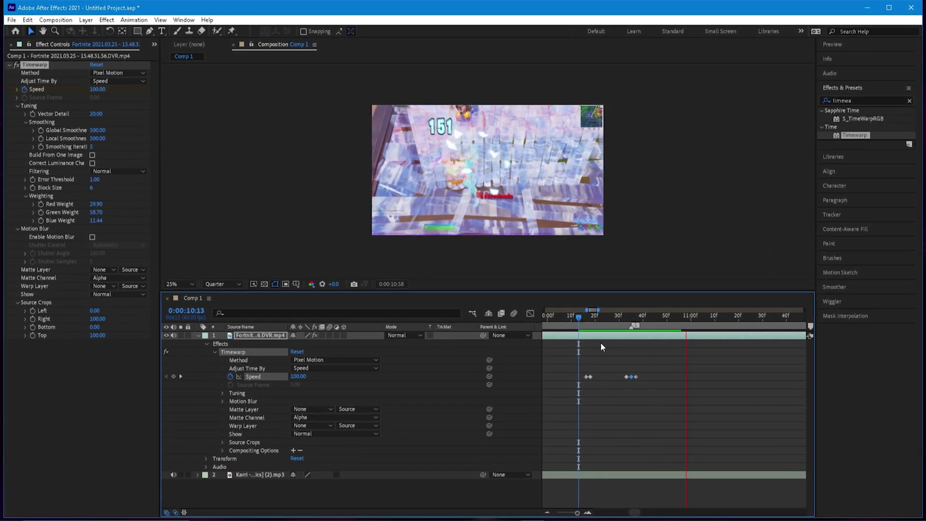
click(584, 318)
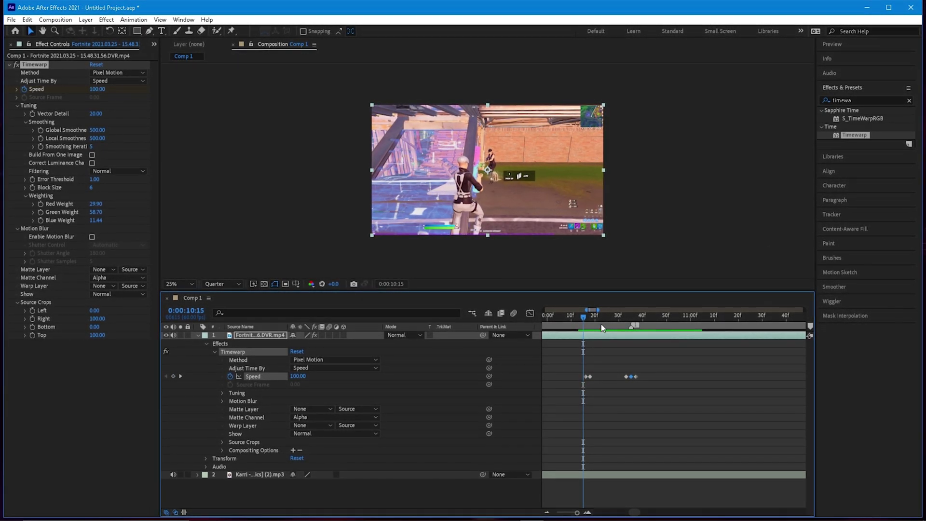
key(space)
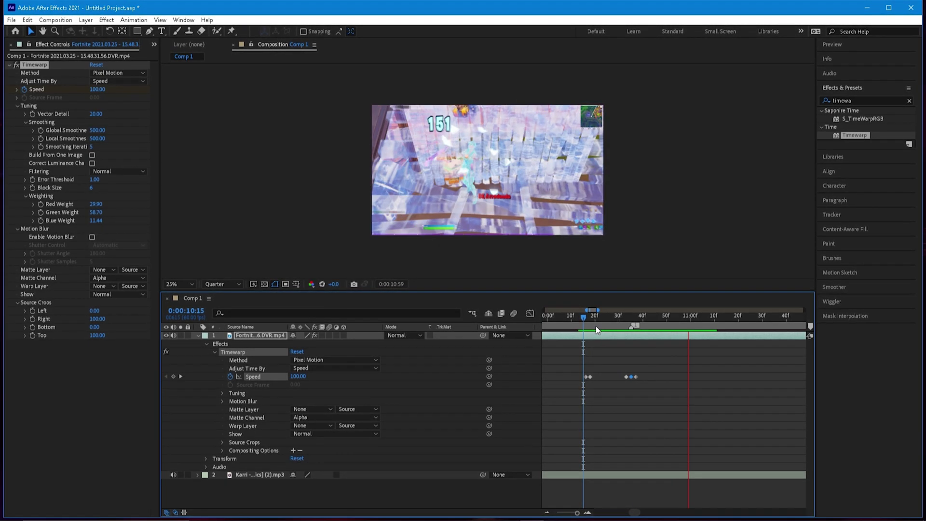
click(589, 321)
mouse_move(590, 320)
mouse_down()
mouse_move(644, 310)
mouse_move(606, 311)
mouse_up()
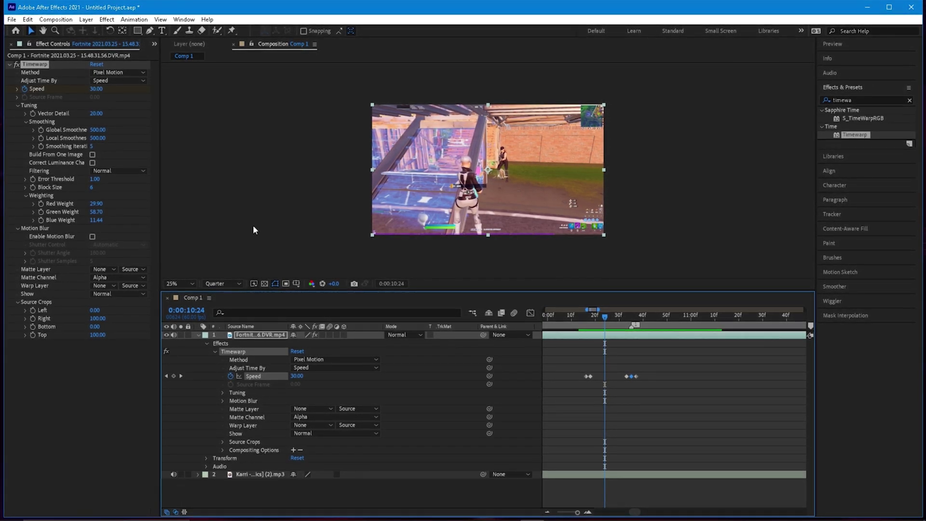
Step: Delete the Timewarp effect from the Fortnite clip
click(134, 19)
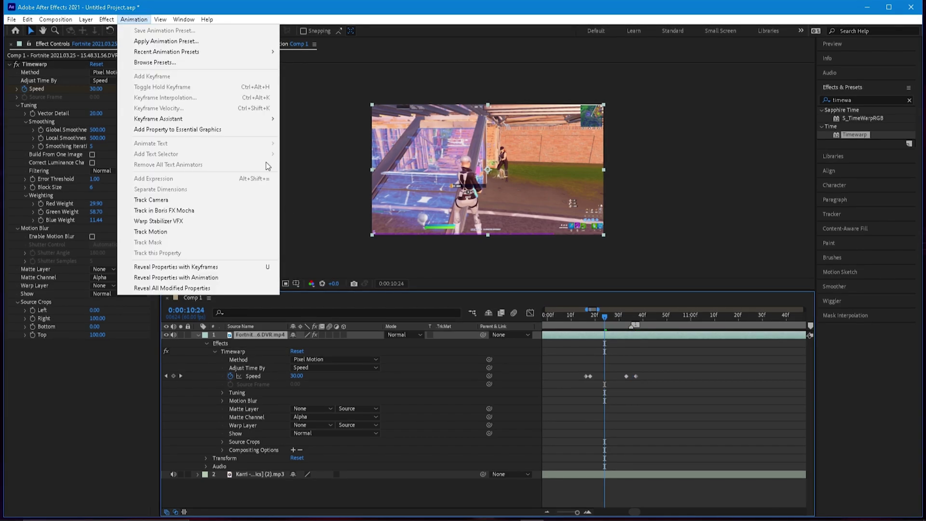
click(239, 353)
key(Delete)
Step: Open the animation preset chooser for the Fortnite clip and select the DavezVelo preset
click(134, 20)
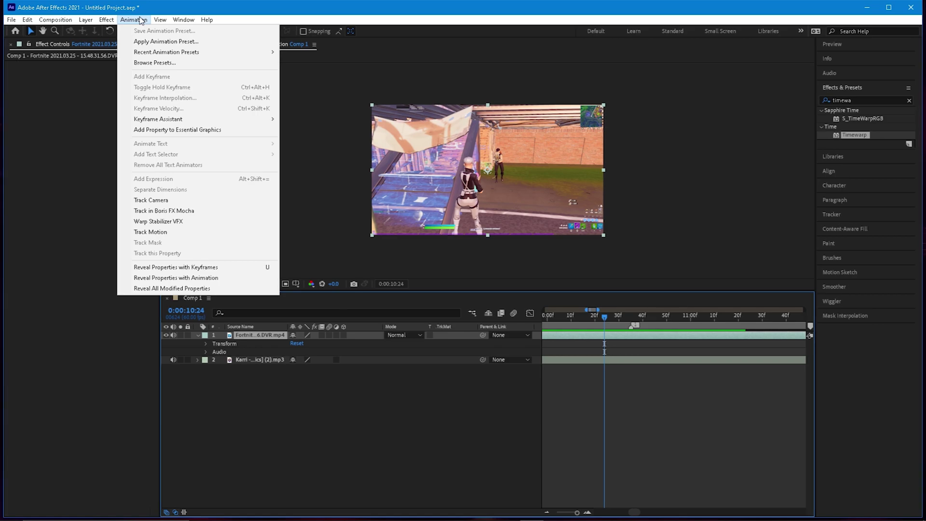
click(145, 41)
click(115, 99)
click(119, 104)
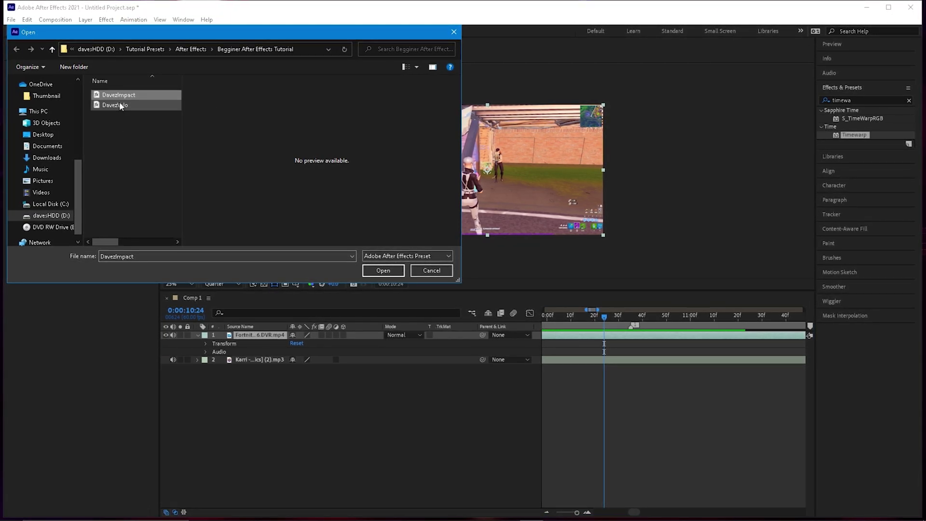
click(120, 105)
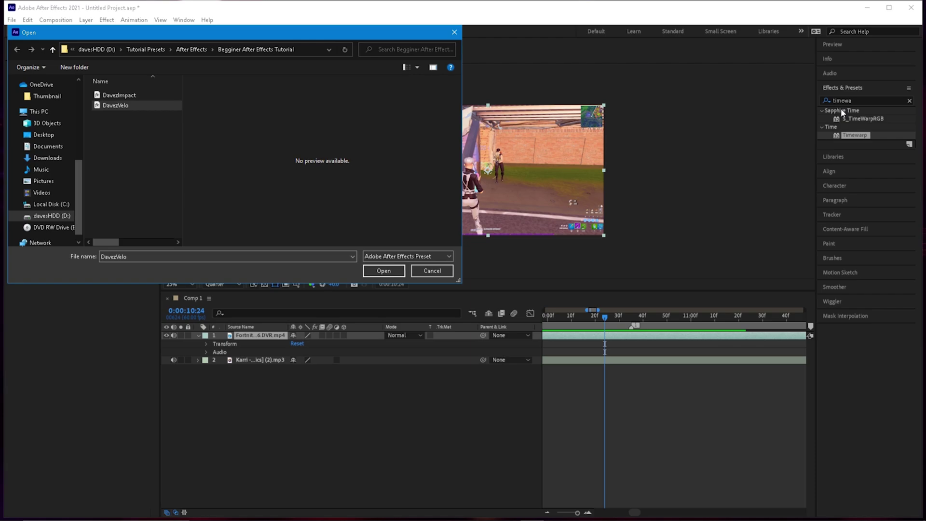
Step: Browse to Adobe After Effects 2021 > Support Files > Presets > Davez Presets on drive D and look through the installed presets
click(16, 216)
scroll(48, 159, down, 5)
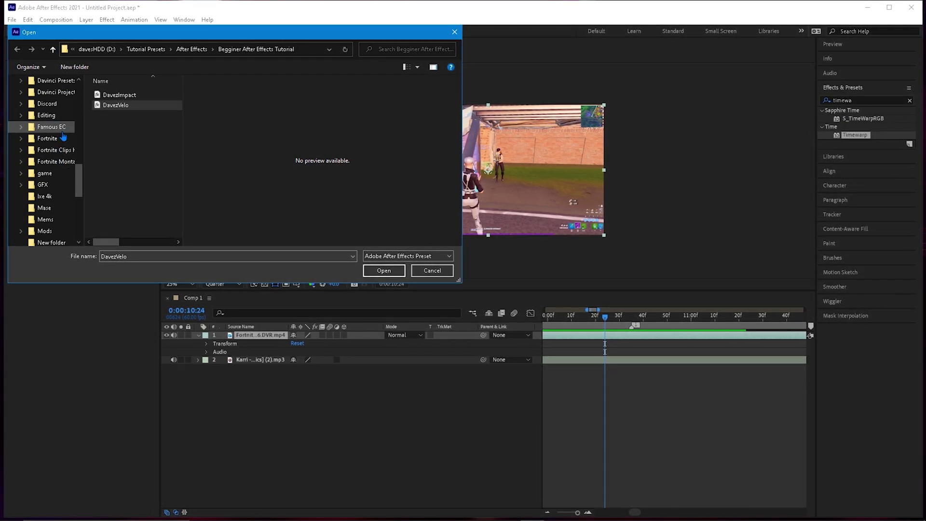
scroll(63, 145, up, 5)
click(46, 173)
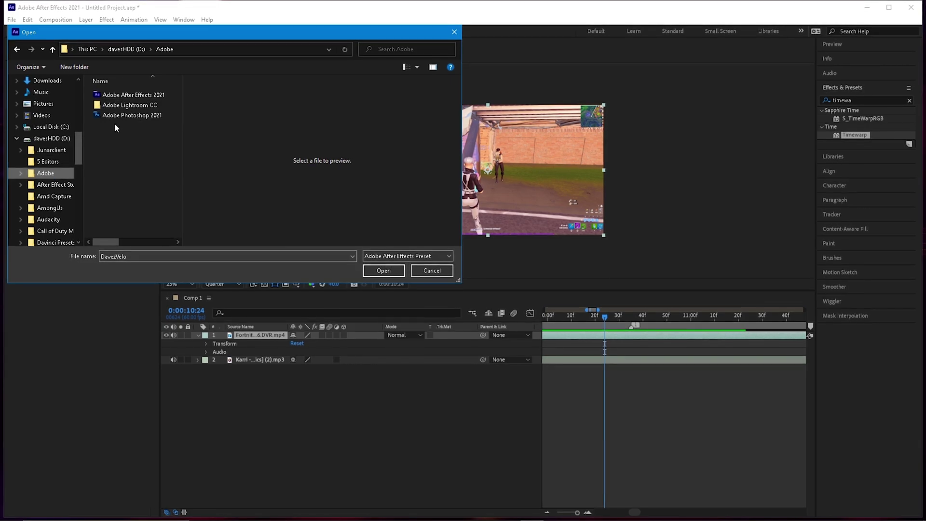
double_click(125, 96)
double_click(125, 98)
scroll(123, 188, down, 5)
double_click(119, 184)
scroll(116, 173, down, 3)
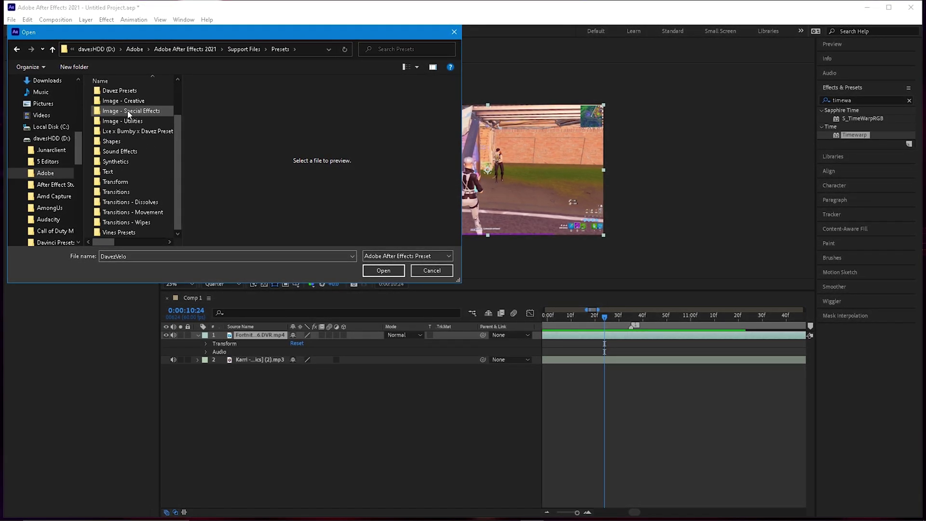
double_click(119, 91)
scroll(129, 145, down, 5)
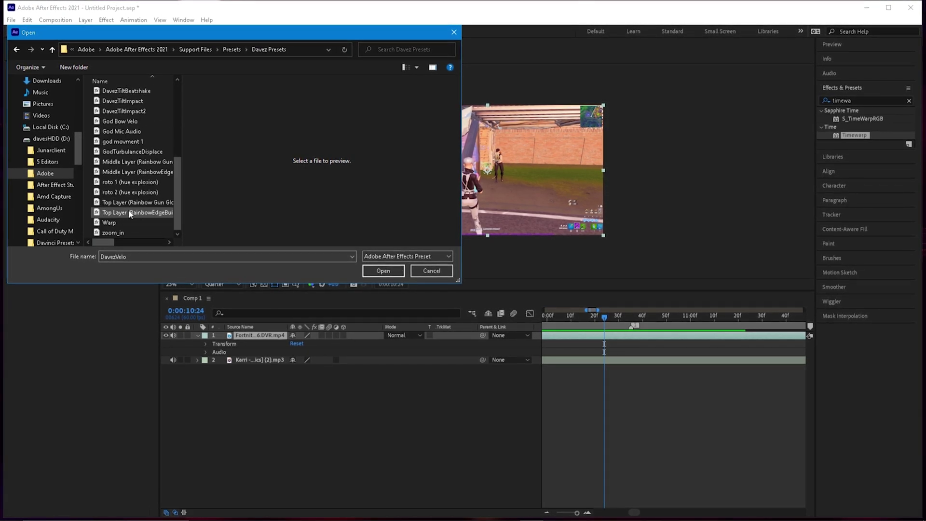
scroll(131, 207, up, 6)
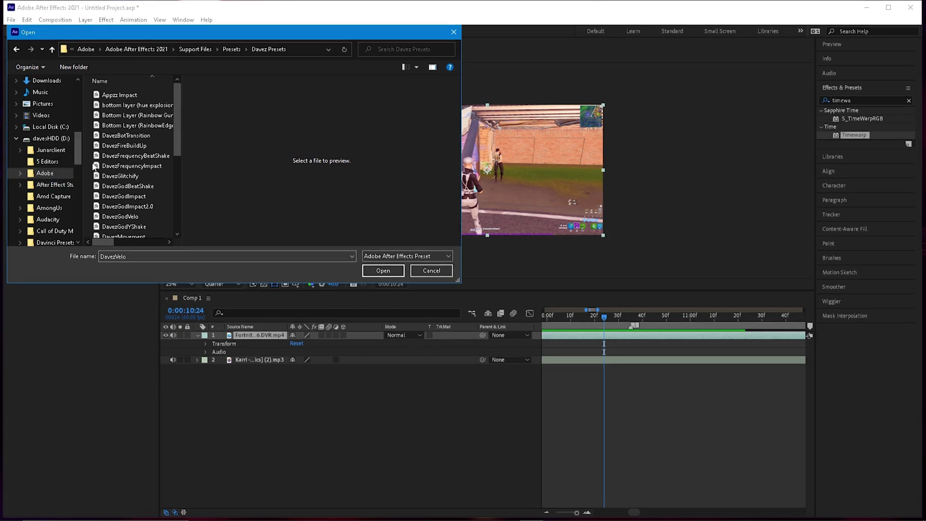
Step: Apply the DavezVelo preset from Tutorial Presets > After Effects > Begginer After Effects Tutorial to the Fortnite clip
click(45, 173)
scroll(48, 193, down, 5)
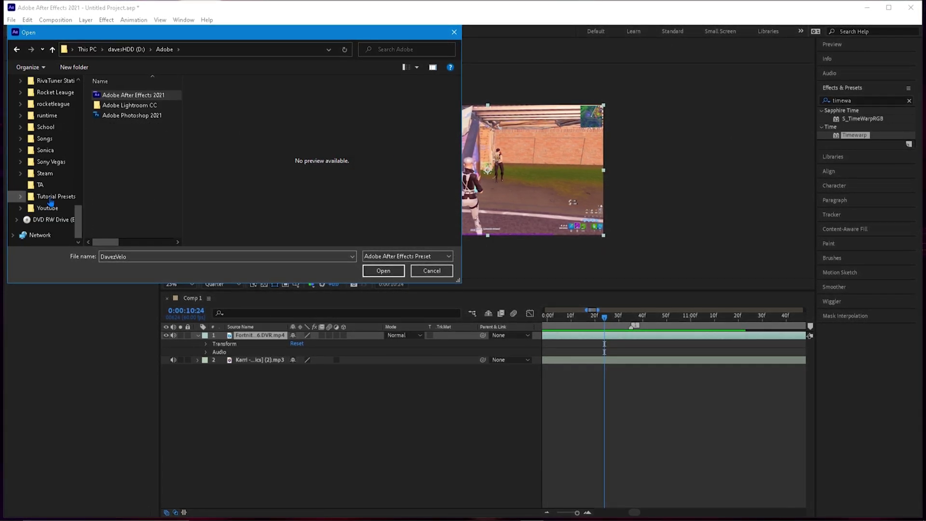
click(50, 197)
double_click(111, 94)
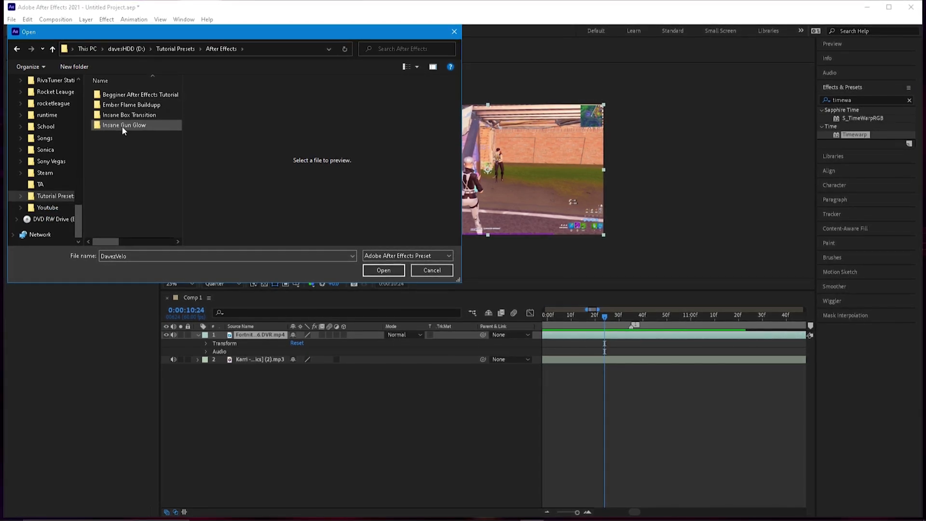
double_click(129, 95)
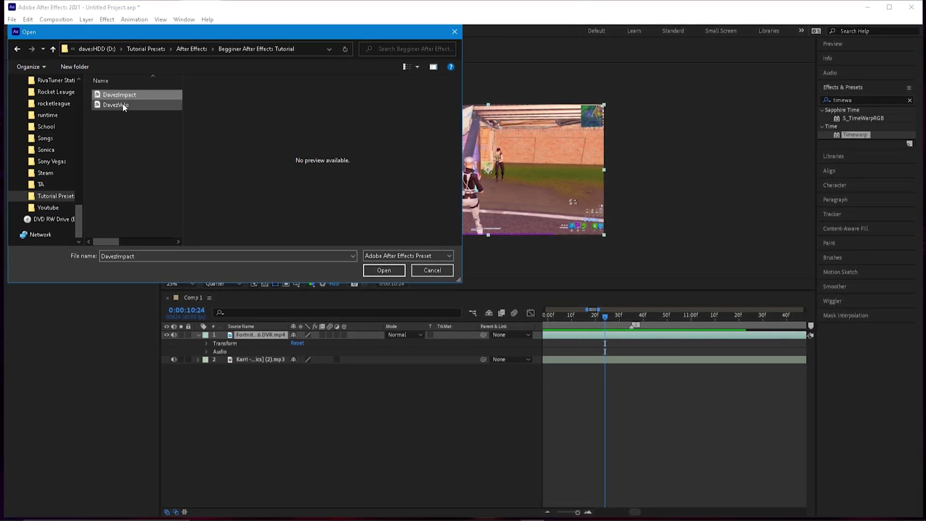
click(385, 270)
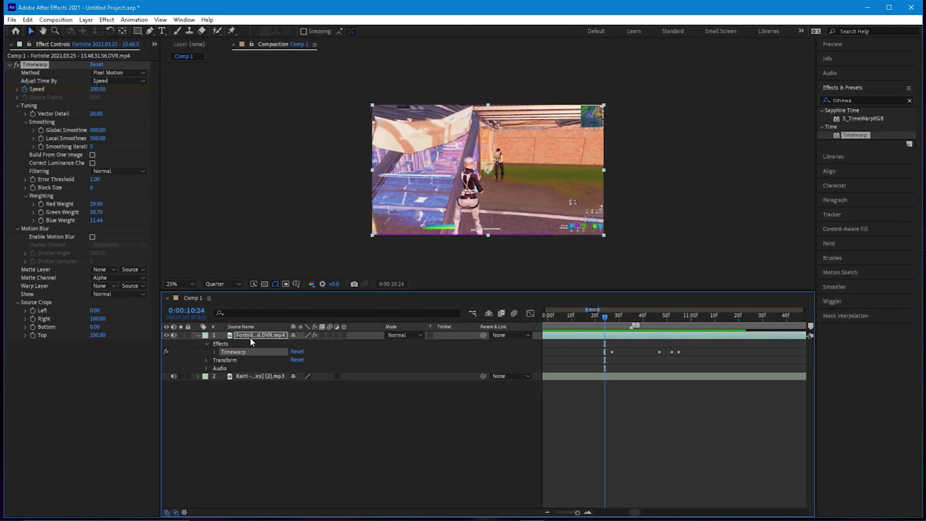
Step: Reveal the preset's Timewarp Speed keyframes and shift them together so the ramp's fourth keyframe sits at the beat marker
click(214, 351)
drag(618, 317, 631, 319)
drag(674, 377, 631, 376)
Step: Play the preset speed ramp from just before its first keyframe and review its placement around the marker
drag(631, 318, 559, 322)
key(space)
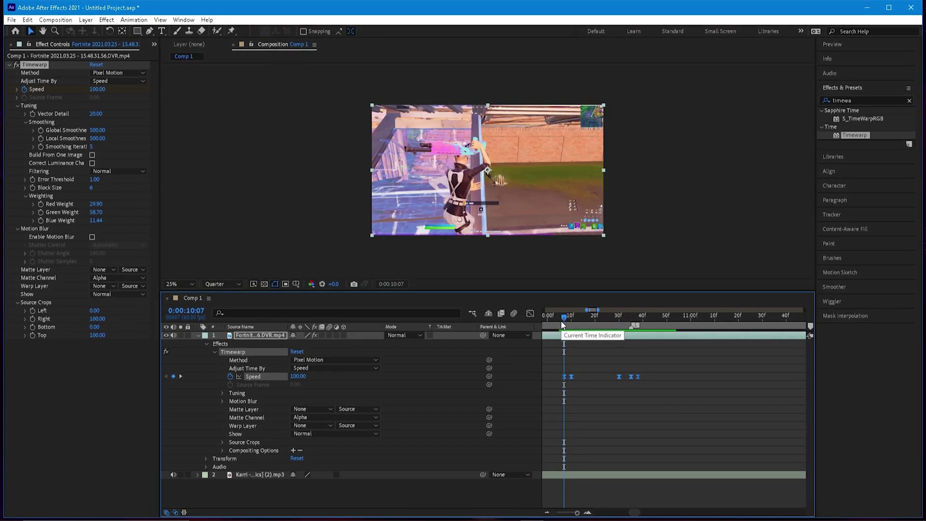
scroll(600, 362, down, 3)
click(594, 318)
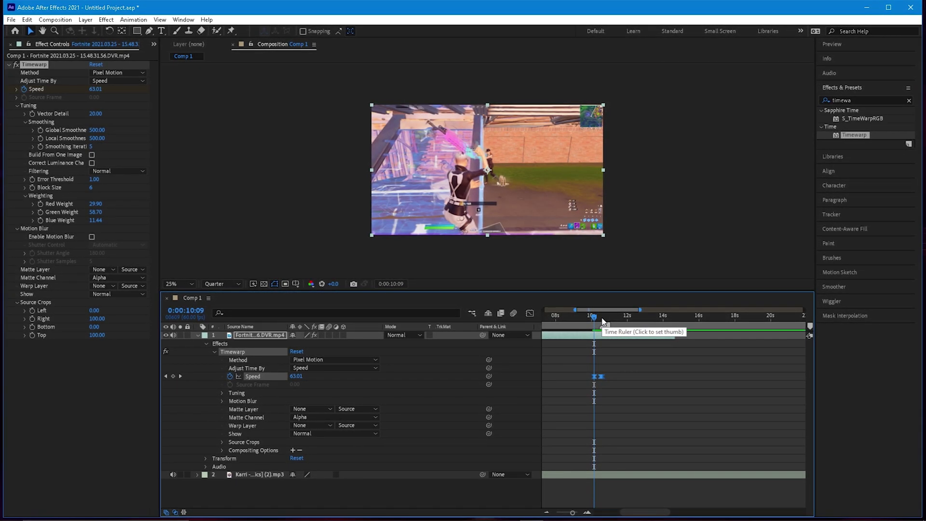
scroll(627, 369, up, 1)
click(625, 368)
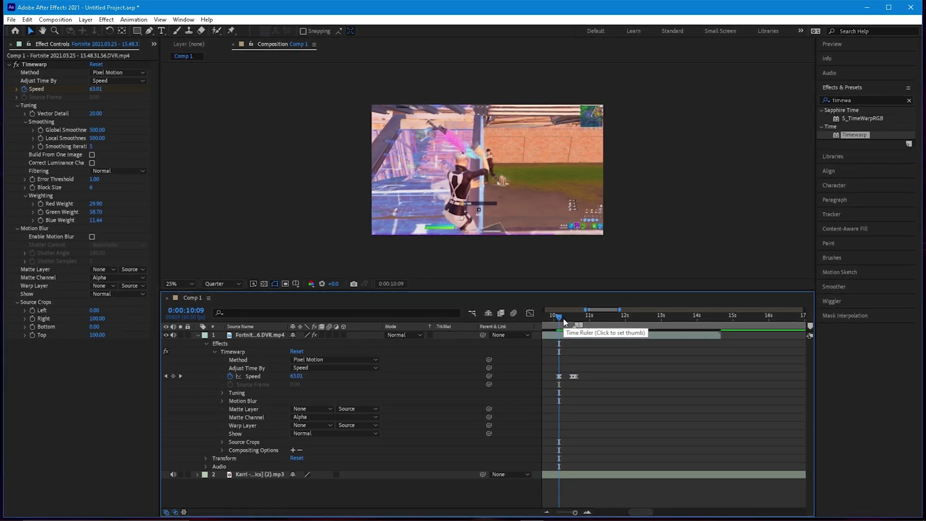
drag(563, 322, 560, 319)
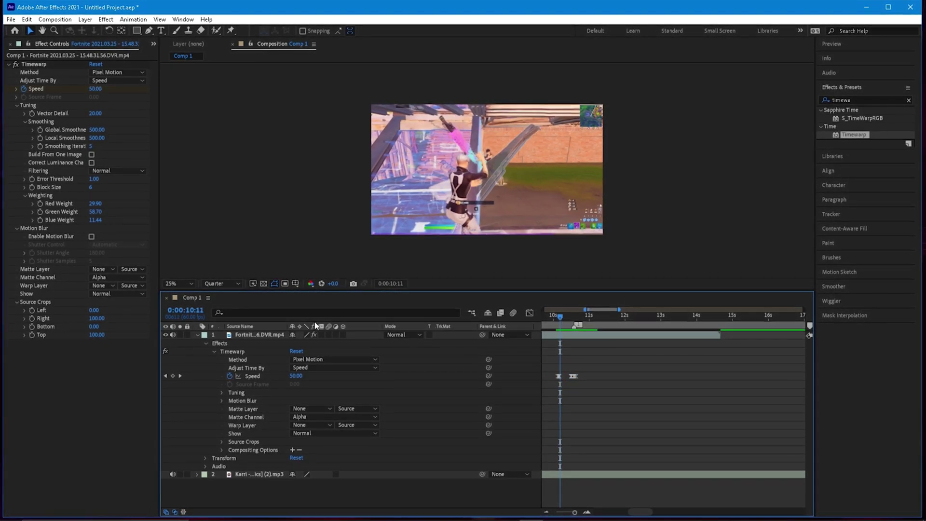
Step: Collapse the Fortnite clip's properties and create a new adjustment layer above it
click(197, 336)
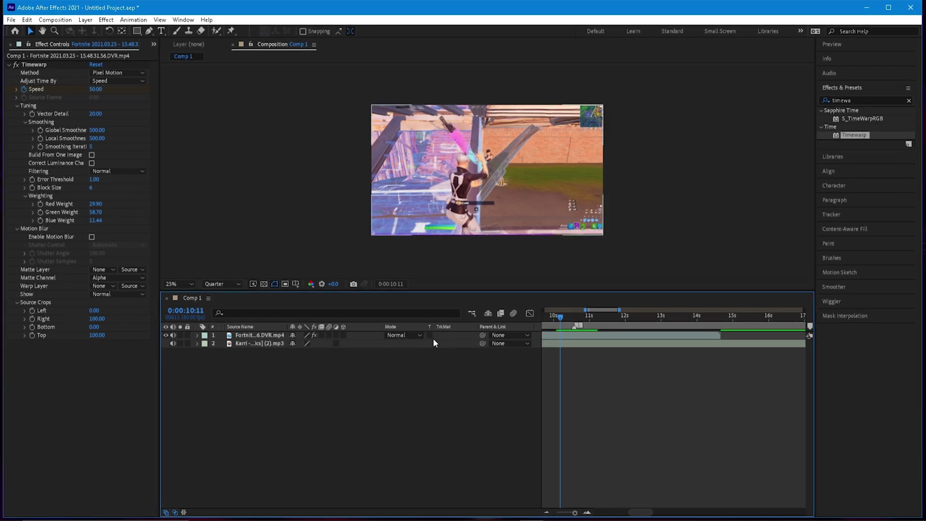
right_click(450, 335)
click(422, 369)
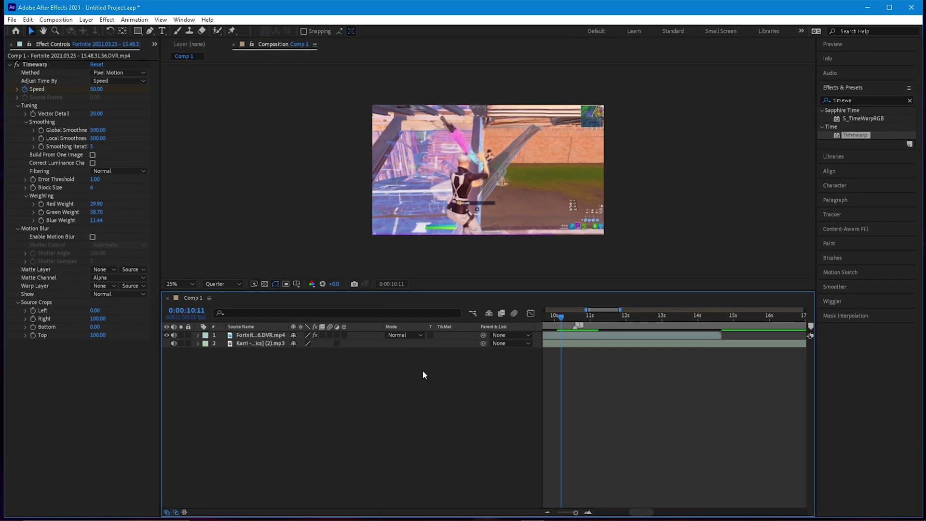
right_click(447, 337)
mouse_move(470, 340)
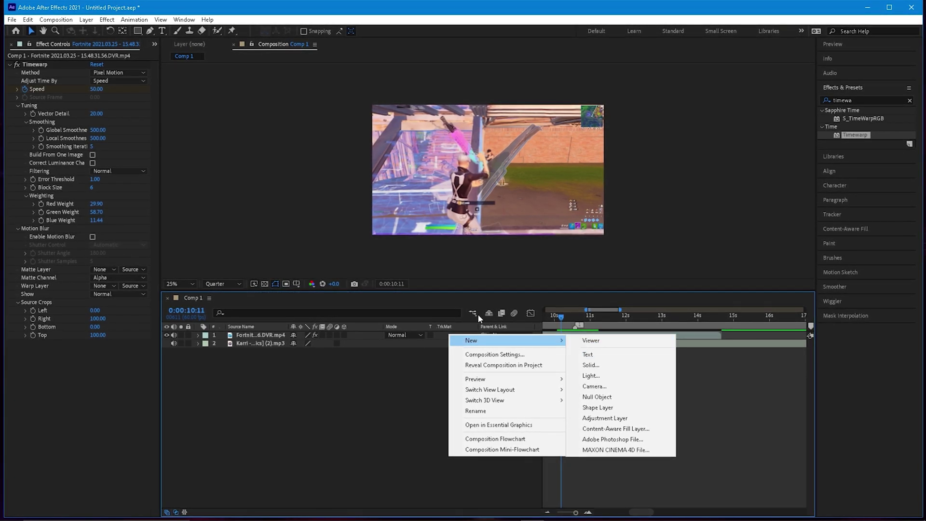
click(605, 418)
Step: Split the adjustment layer at the beat marker, 0:00:10:35, and delete the part before it
scroll(589, 334, down, 5)
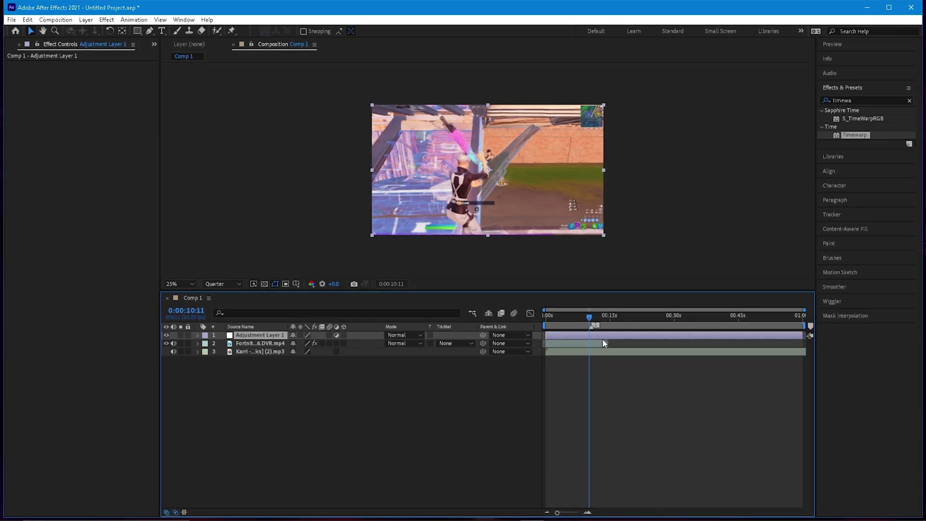
click(592, 318)
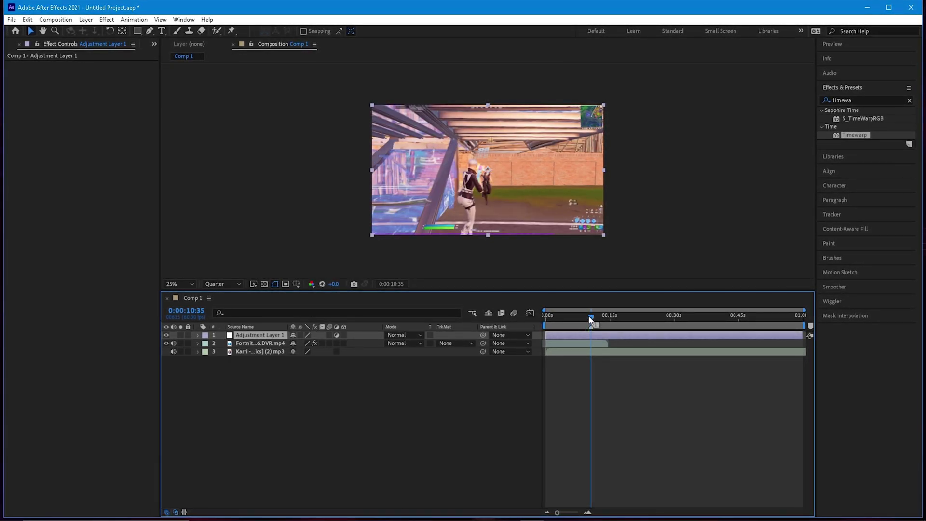
key(ctrl+shift+d)
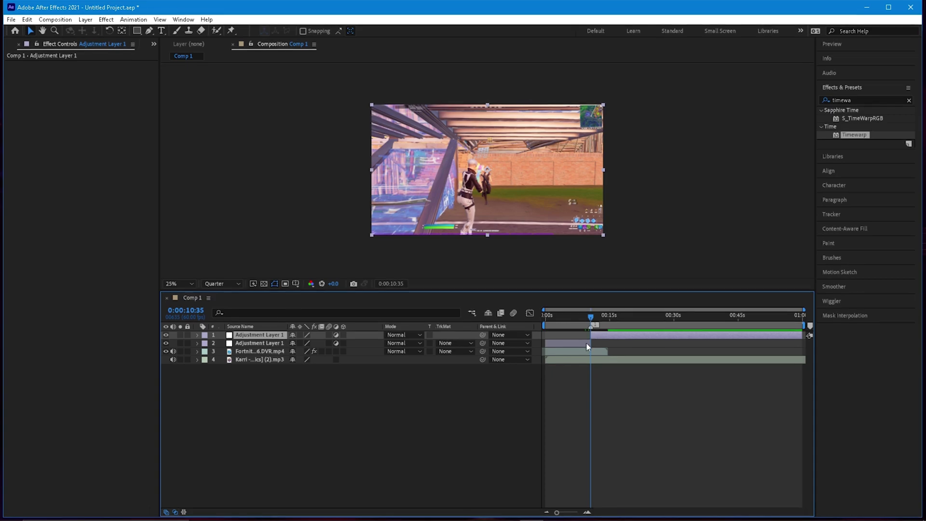
click(583, 345)
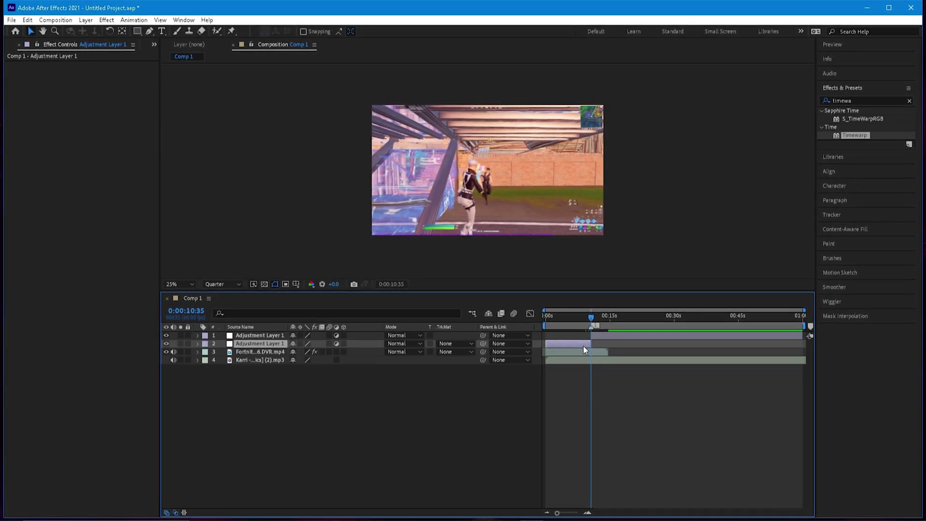
key(Delete)
Step: Split the adjustment layer at the end of the Fortnite clip, delete the remainder, and reselect the kept part
click(622, 335)
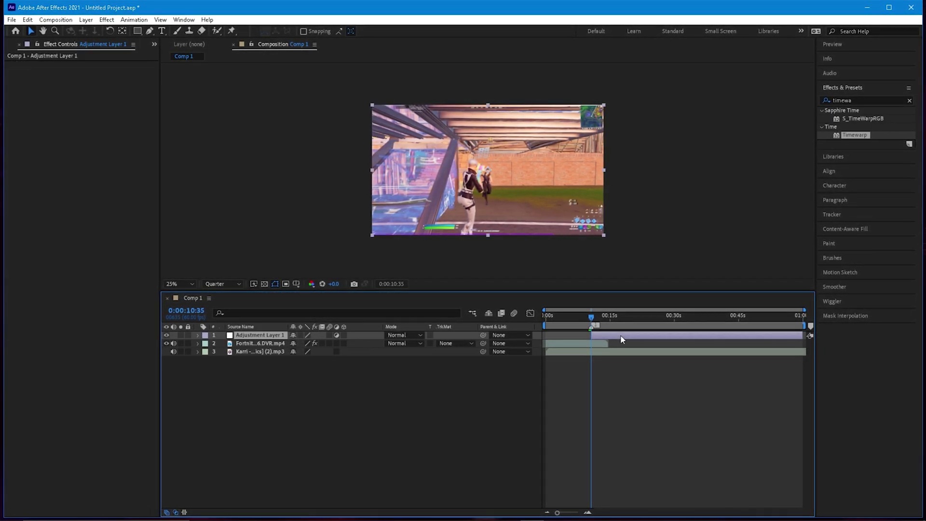
mouse_move(591, 318)
mouse_down()
mouse_move(608, 316)
mouse_move(590, 322)
mouse_up()
key(ctrl+shift+d)
key(Delete)
click(602, 336)
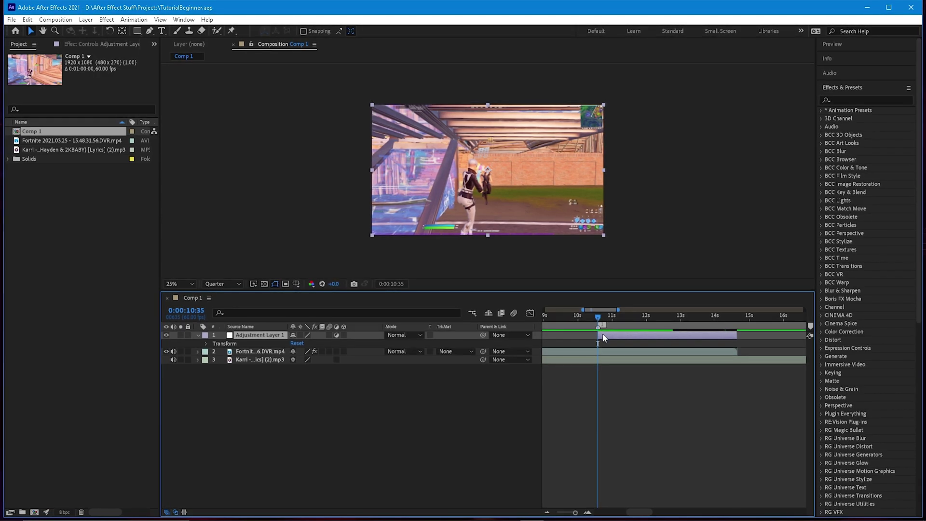
Step: Apply the DavezImpact preset from the Begginer After Effects Tutorial folder to the adjustment layer
drag(599, 316, 602, 319)
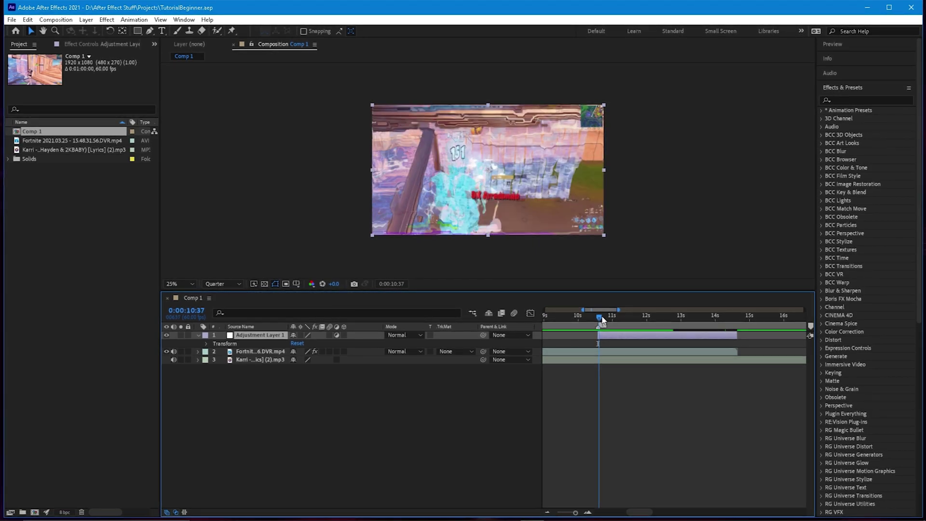
click(134, 20)
click(160, 40)
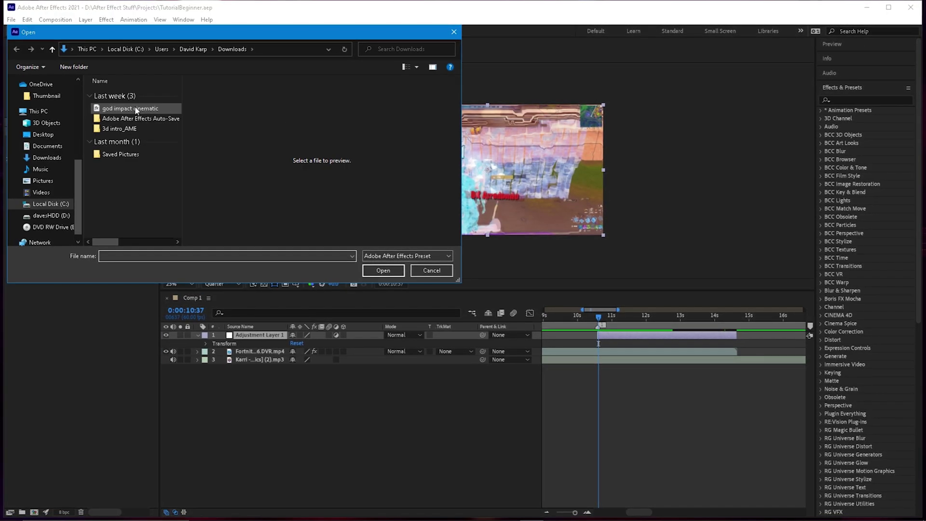
click(18, 215)
scroll(33, 218, down, 7)
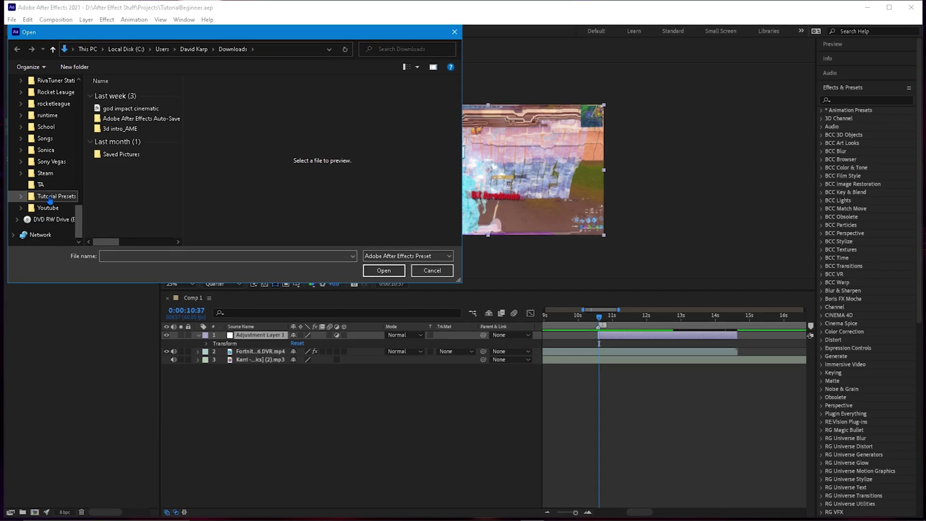
click(50, 197)
double_click(110, 95)
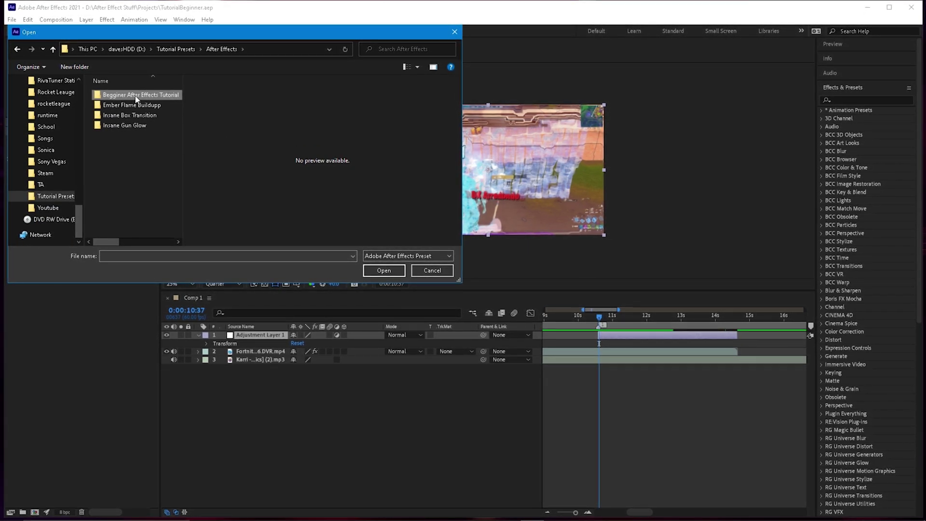
double_click(136, 99)
click(124, 96)
click(382, 271)
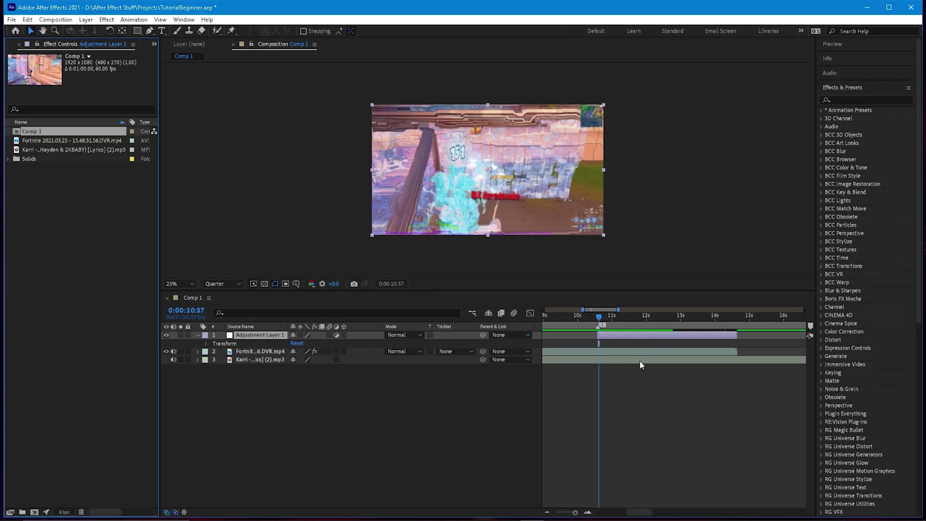
Step: Play the section around the marker to review the impact effect on the adjustment layer
key(space)
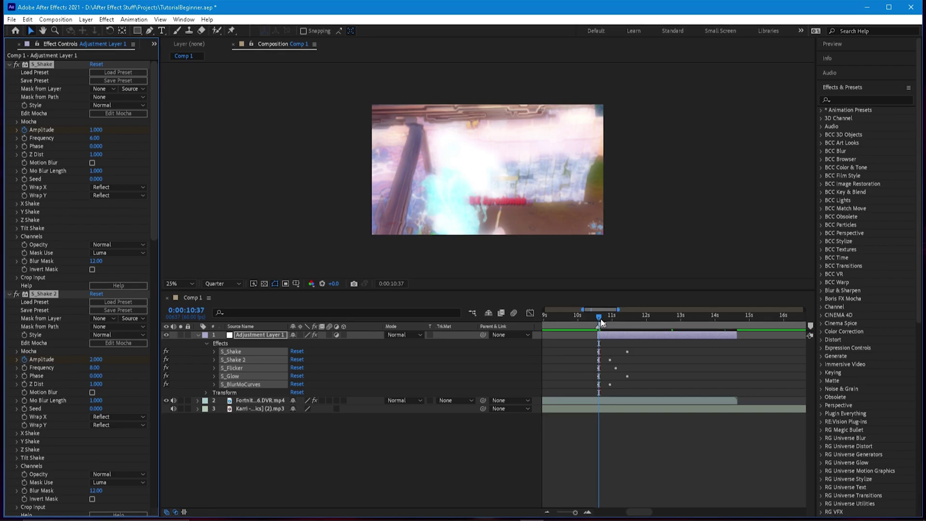
click(597, 321)
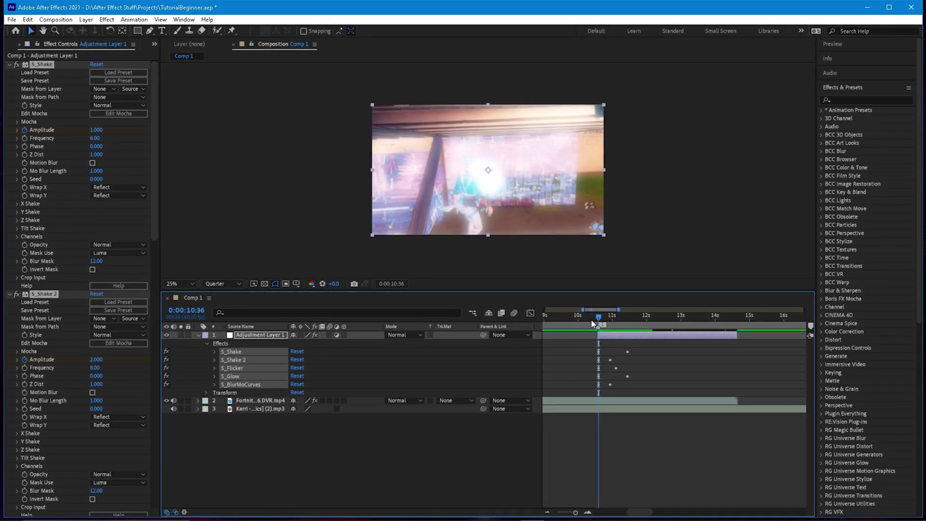
click(590, 317)
key(space)
key(space)
key(space)
Step: Return to the marker at 0:00:10:35 and inspect the preset's S_Shake, S_Shake 2 and S_BlurMoCurves effects
scroll(615, 374, down, 5)
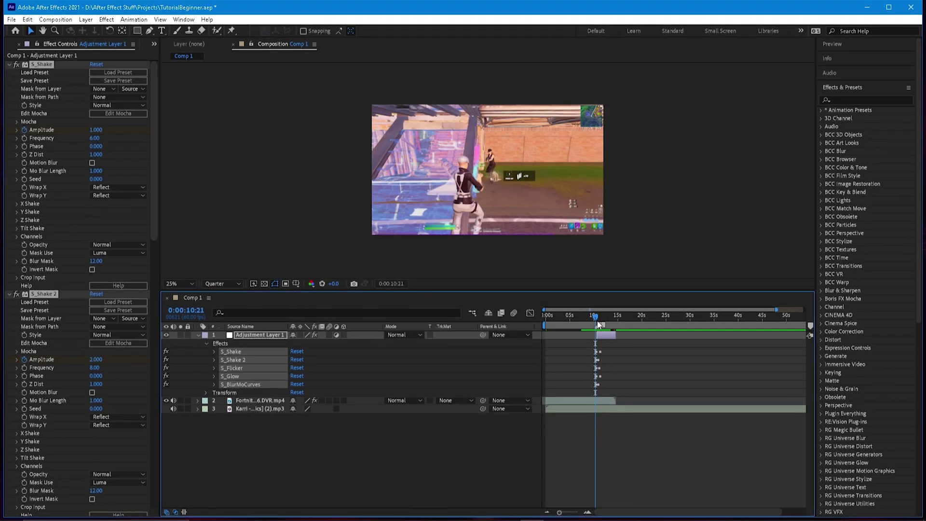
click(597, 318)
scroll(618, 359, up, 1)
click(618, 360)
click(233, 351)
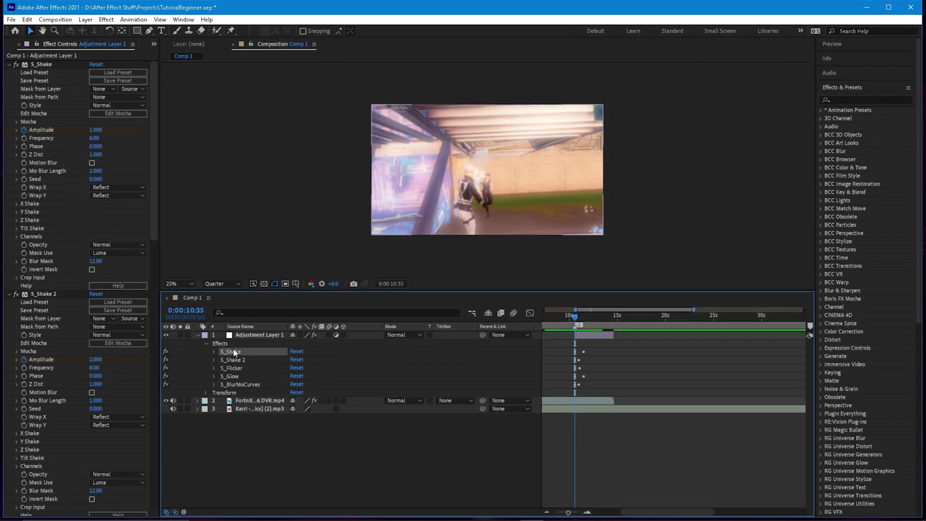
click(234, 360)
click(241, 385)
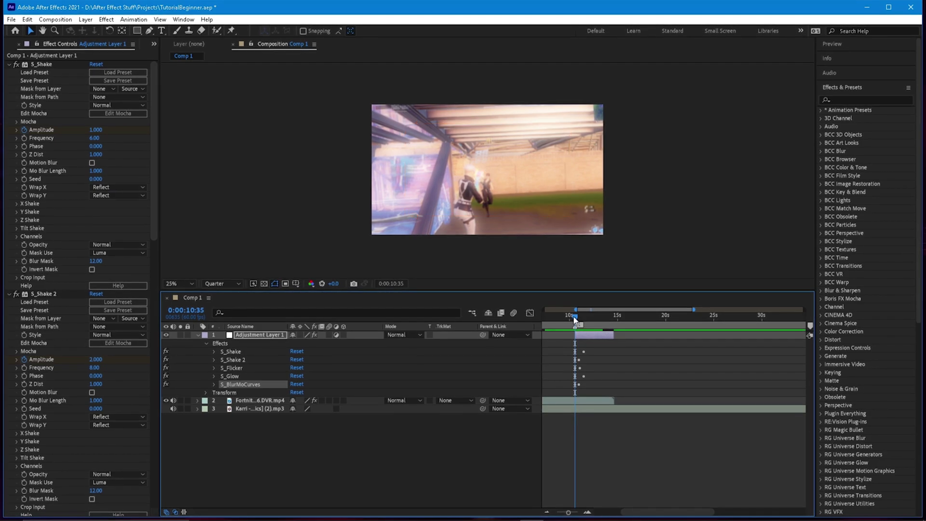
Step: Play and scrub across the marker to compare the footage before the impact with the frame at 0:00:10:35
key(space)
drag(574, 319, 567, 322)
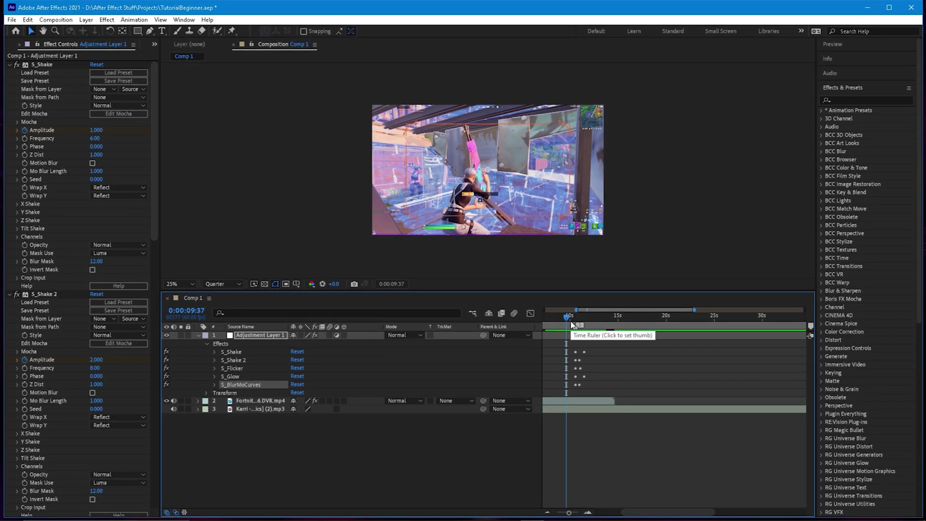
click(570, 321)
drag(571, 321, 580, 318)
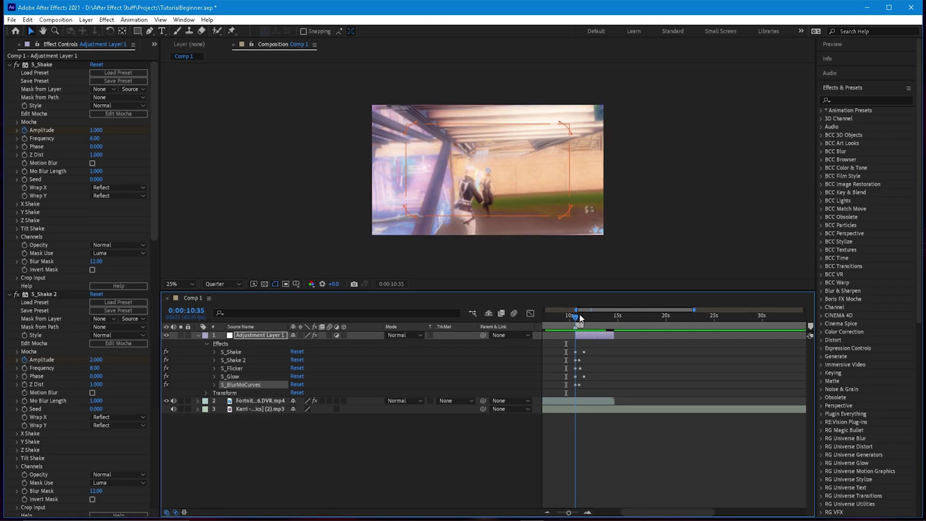
Step: Change the S_Glow effect's color on the adjustment layer to light blue, 74D9FF
click(255, 375)
scroll(71, 280, down, 15)
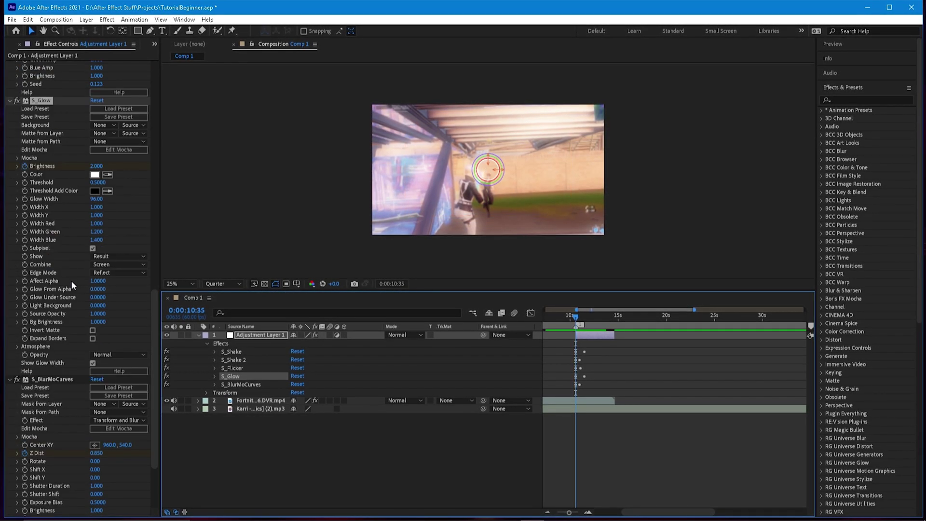
click(95, 366)
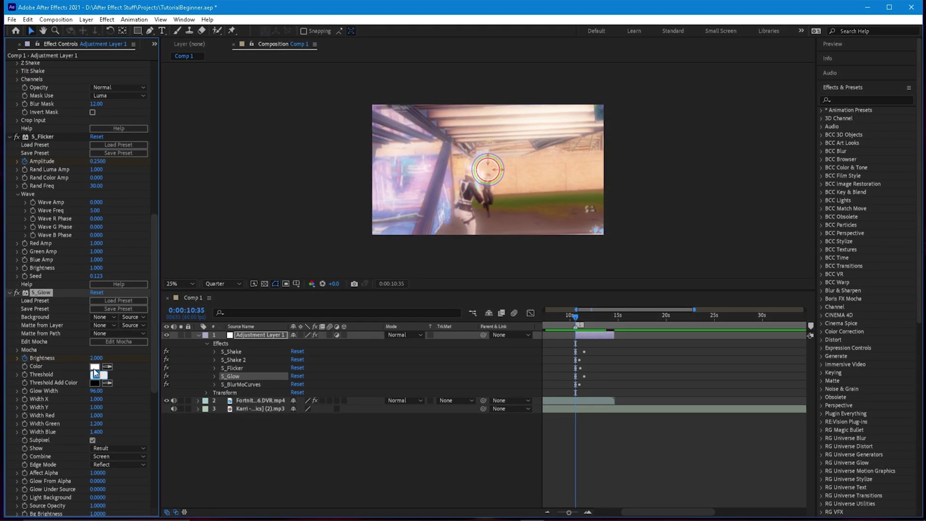
drag(483, 236, 483, 225)
drag(465, 211, 377, 189)
drag(488, 242, 488, 264)
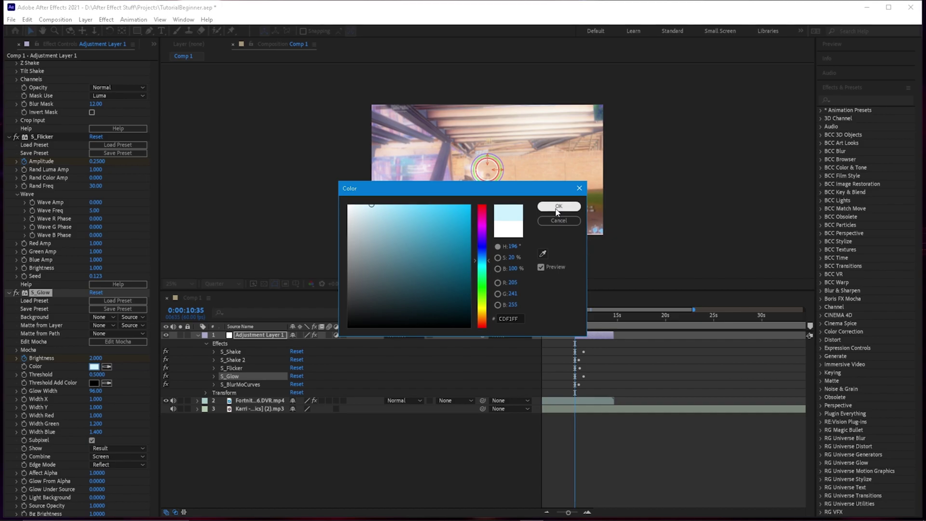
drag(389, 215, 397, 202)
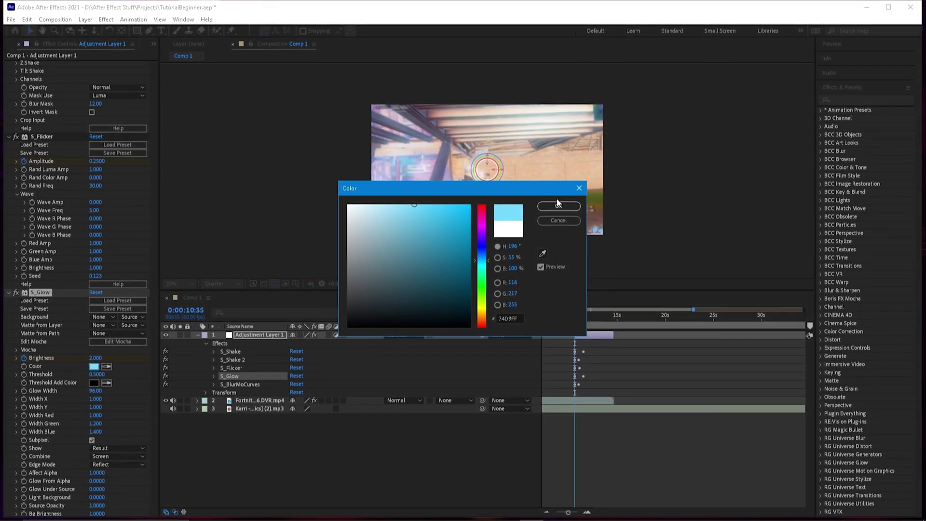
click(560, 206)
Step: Play the composition from 0:00:10:13 to preview the blue glow on the impact
click(572, 319)
key(space)
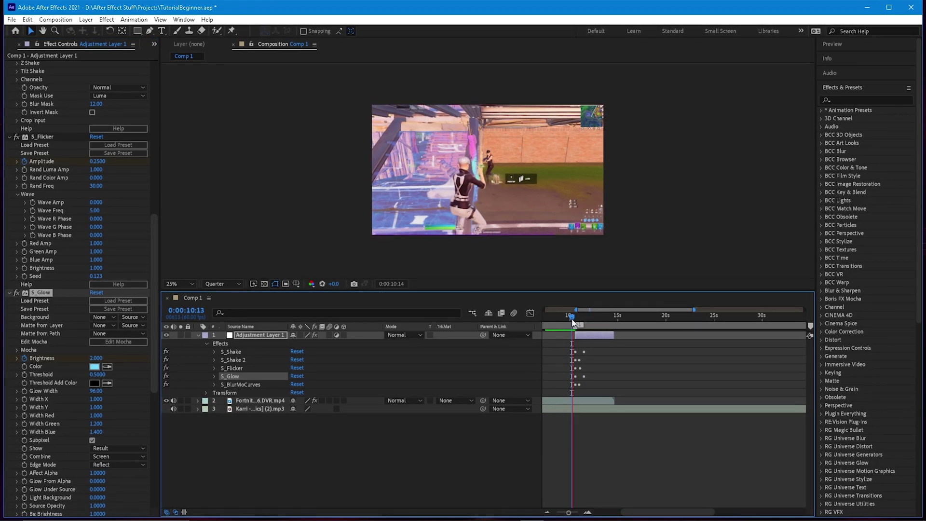
key(space)
key(space)
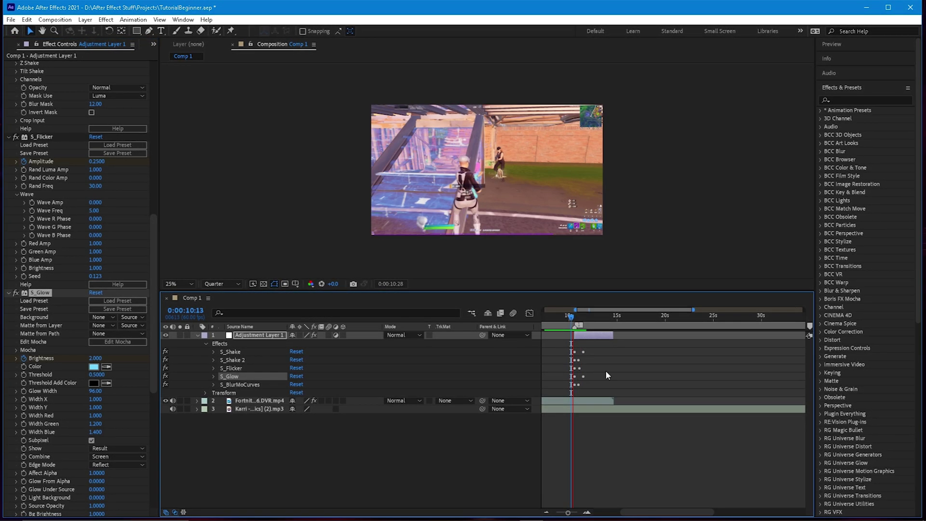
Step: Try splitting the adjustment layer at 0:00:11:27 and undo the split
scroll(597, 376, down, 3)
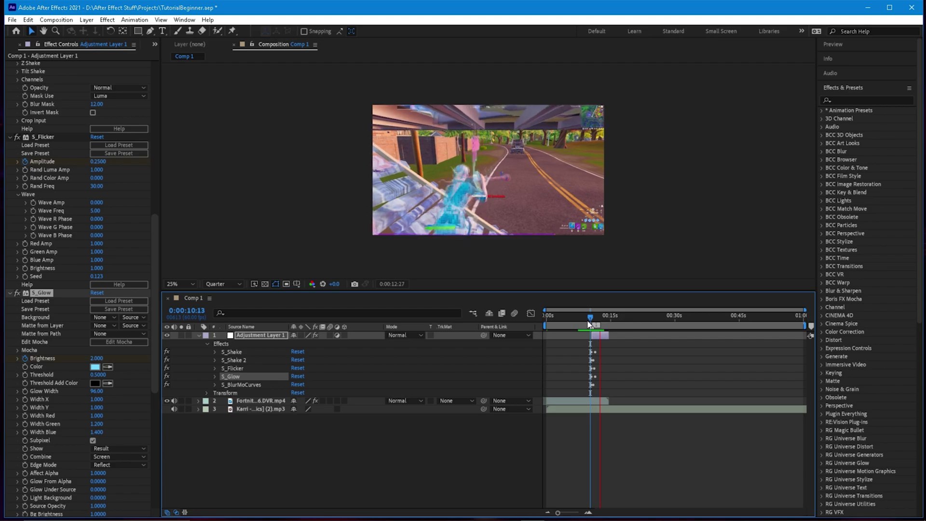
drag(588, 319, 643, 322)
key(equal)
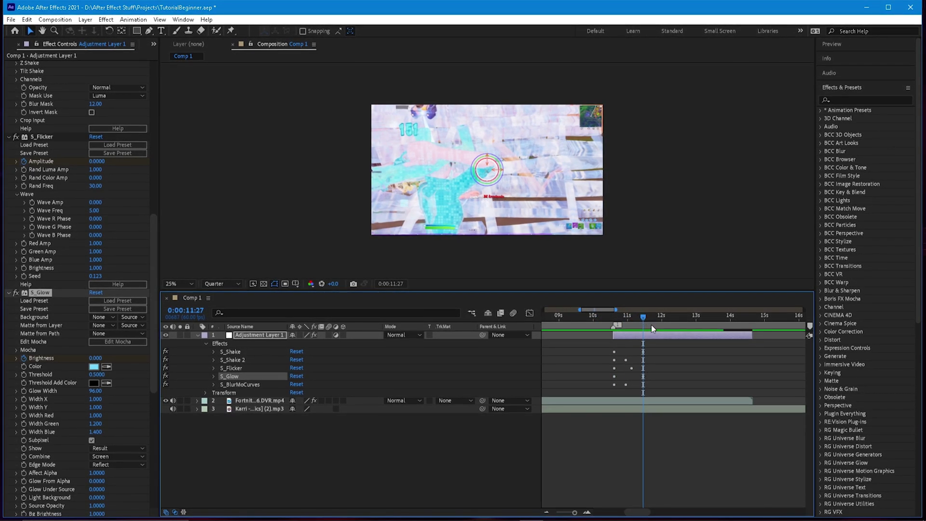
key(ctrl+shift+d)
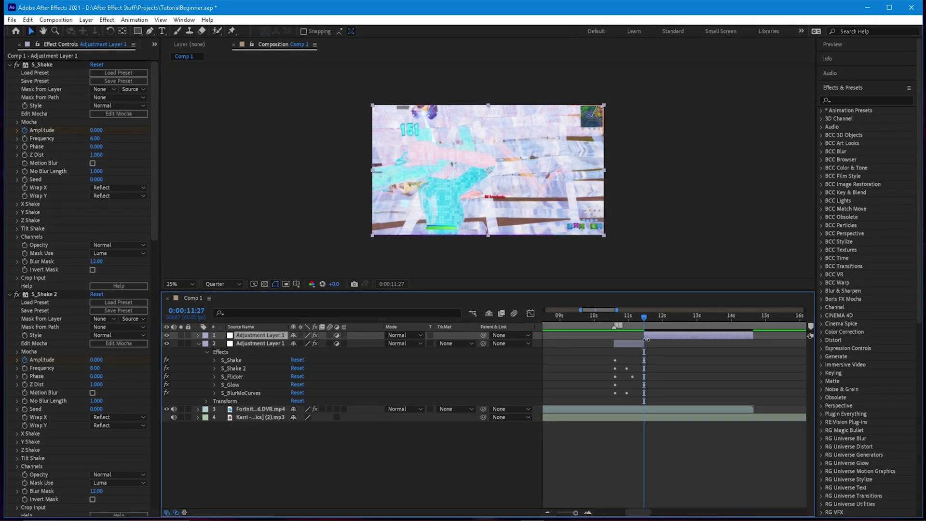
key(ctrl+z)
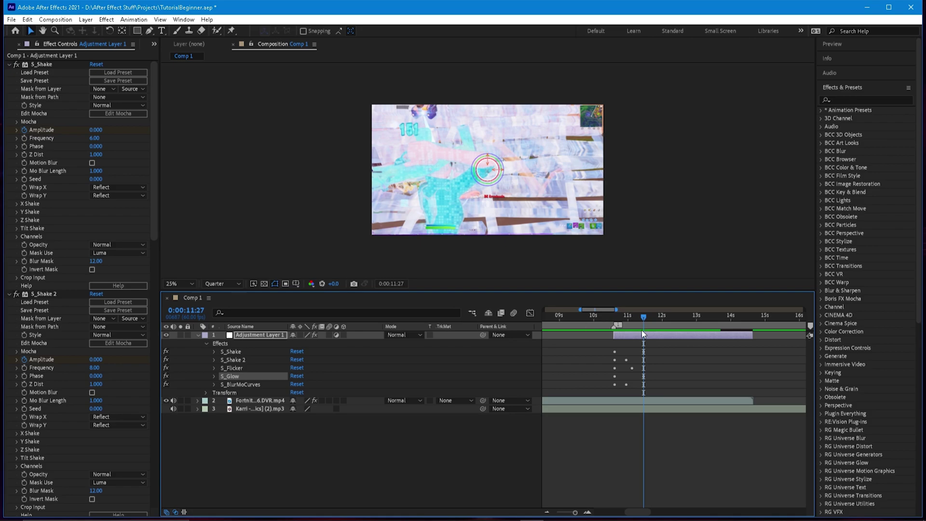
Step: Expand S_Shake on the adjustment layer and move its second Amplitude keyframe to just past 14 seconds
click(214, 351)
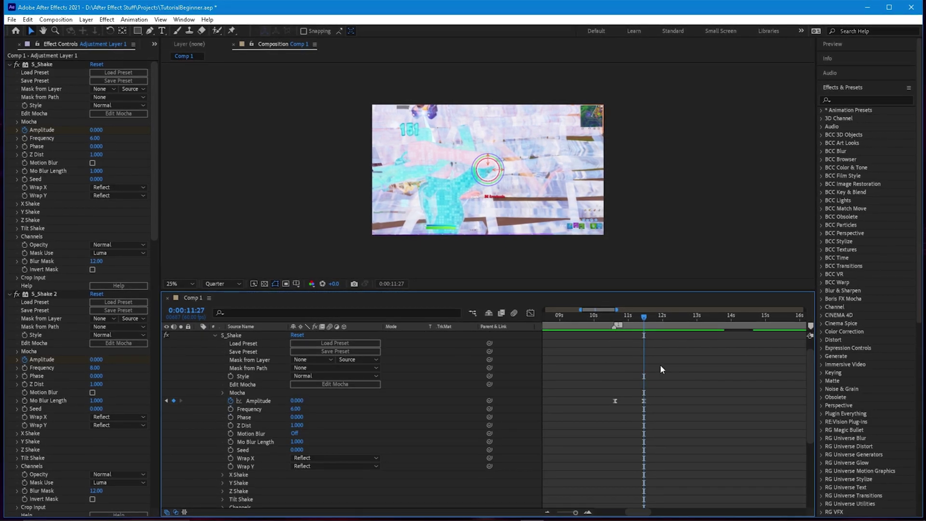
scroll(807, 366, up, 1)
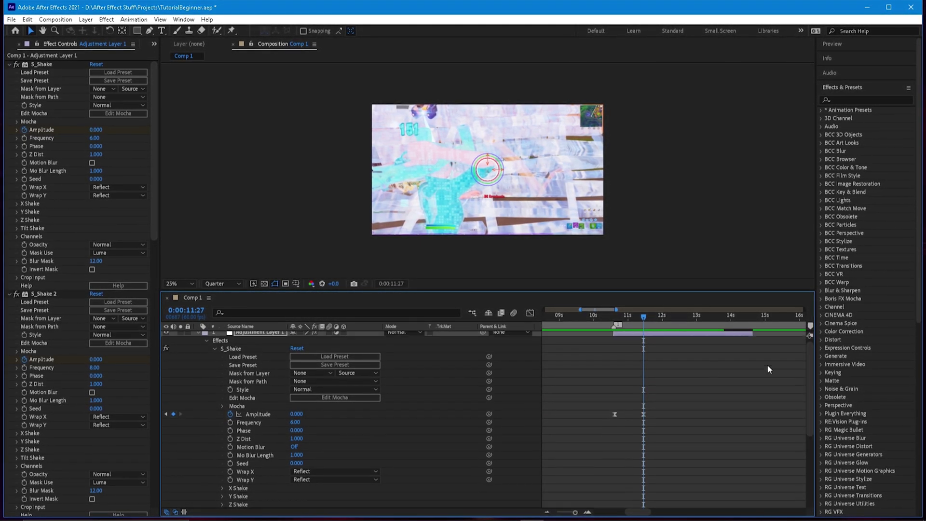
drag(645, 415, 735, 414)
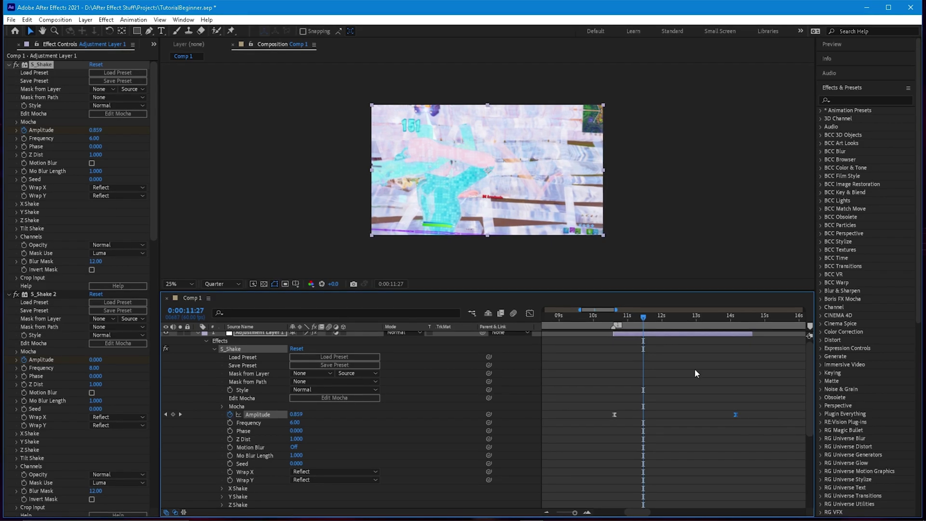
Step: Play the impact section from shortly before the marker to review the lengthened shake
click(596, 324)
key(space)
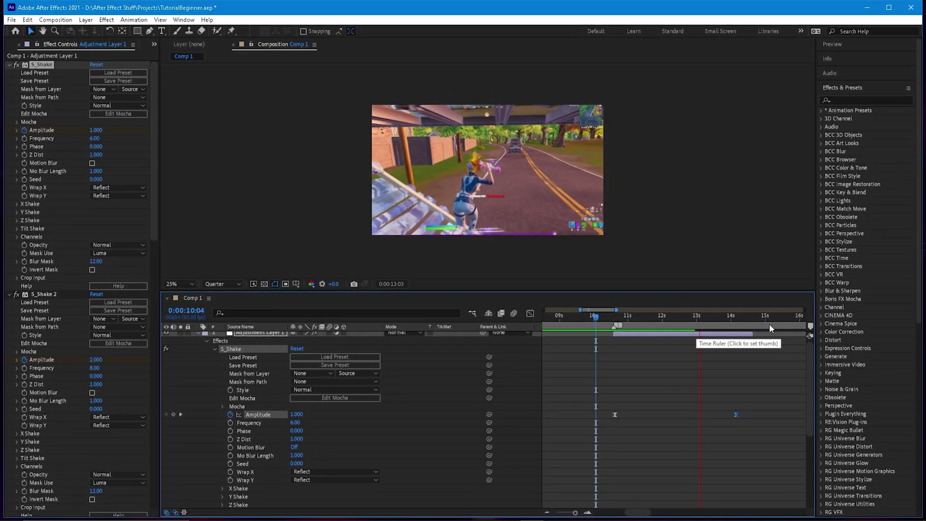
click(606, 317)
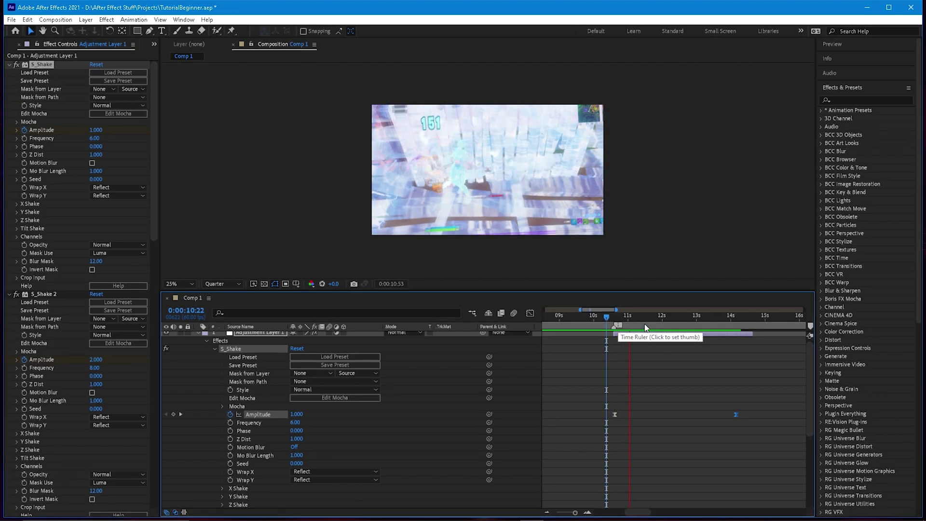
click(617, 319)
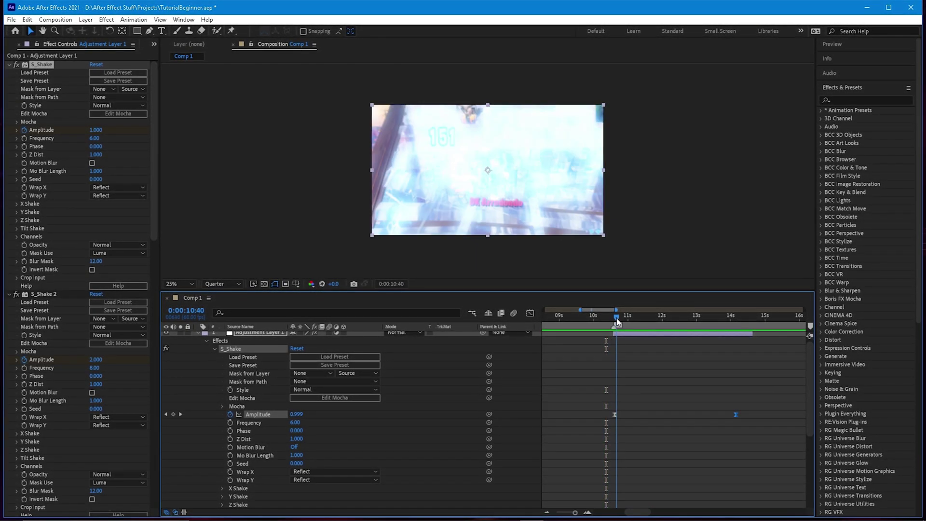
Step: Move the second S_Shake Amplitude keyframe to 0:00:12:59, preview the impact, and collapse the adjustment layer's properties
drag(622, 322, 699, 318)
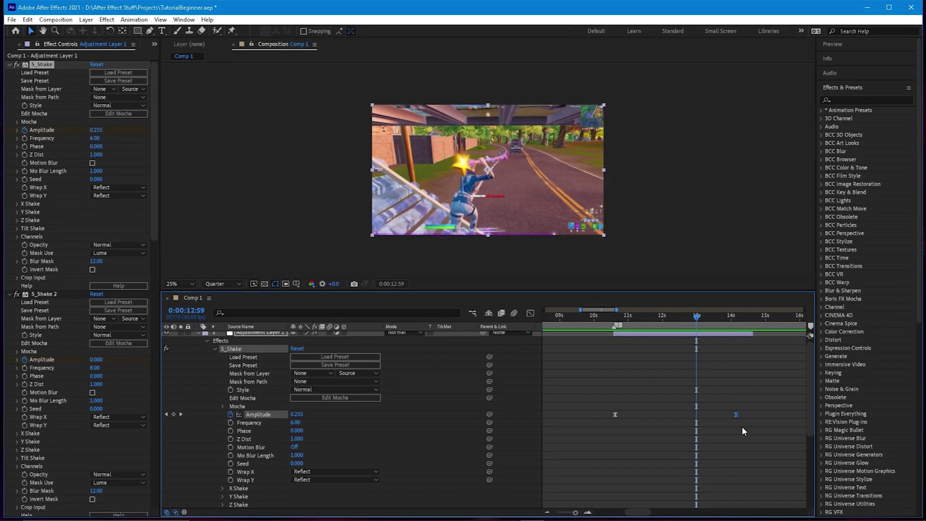
drag(736, 414, 696, 414)
click(611, 317)
key(space)
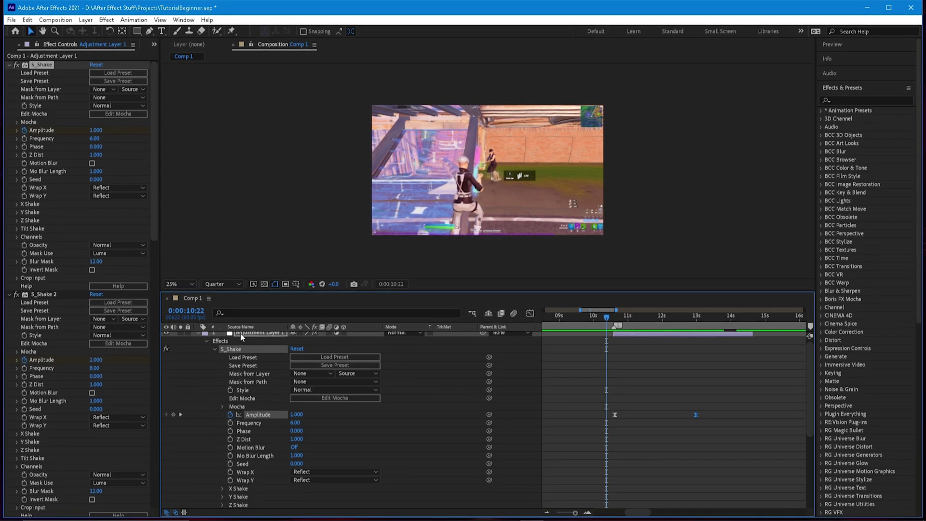
click(213, 349)
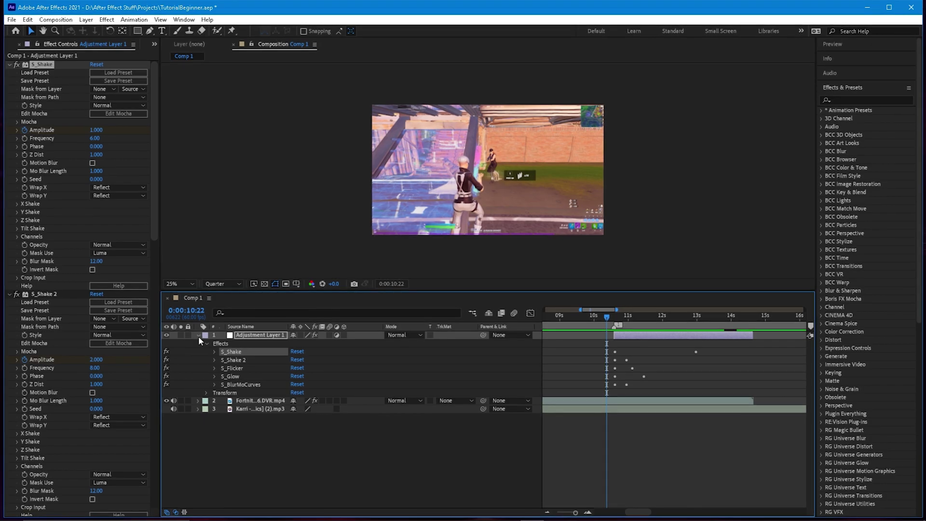
click(198, 335)
click(586, 322)
drag(586, 322, 648, 324)
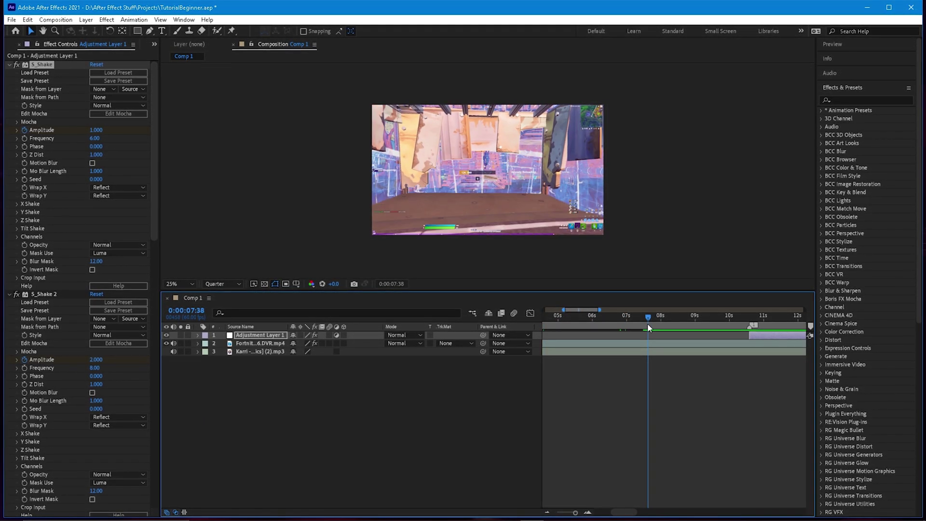
right_click(362, 336)
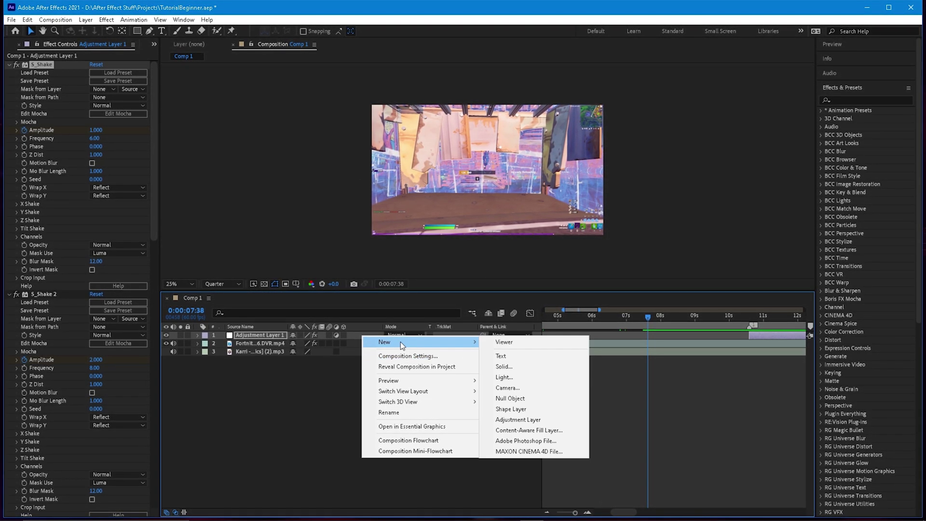
click(698, 378)
Step: Split the Fortnite clip at its first Timewarp Speed keyframe, 0:00:10:07, and collapse the earlier part's properties
click(662, 342)
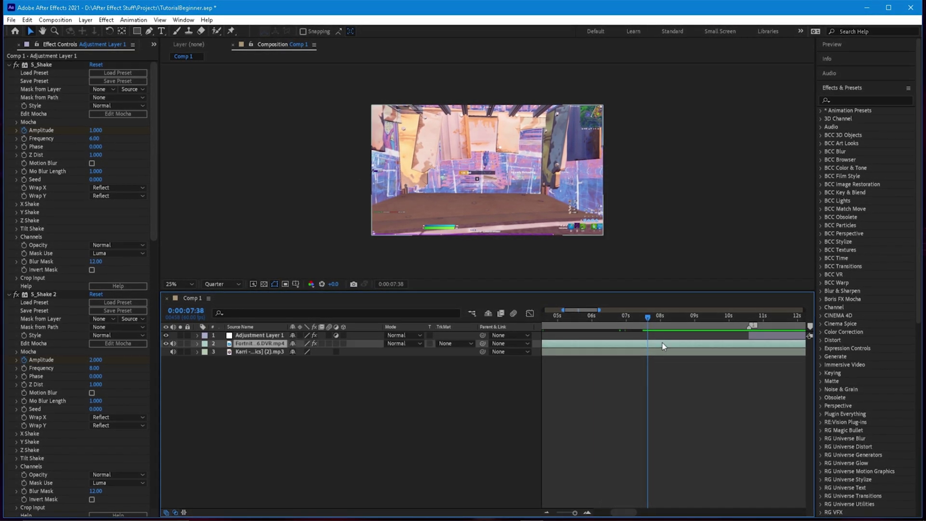
click(198, 343)
drag(650, 318, 733, 317)
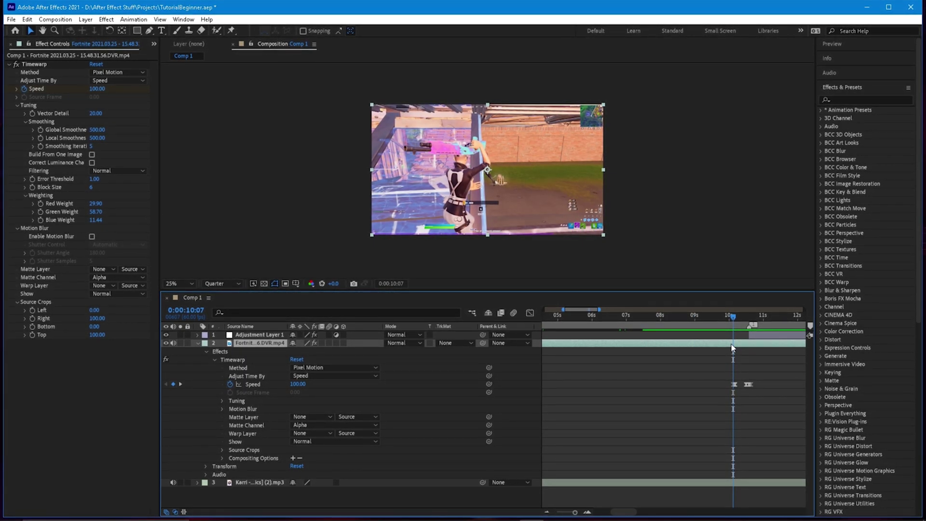
key(ctrl+shift+d)
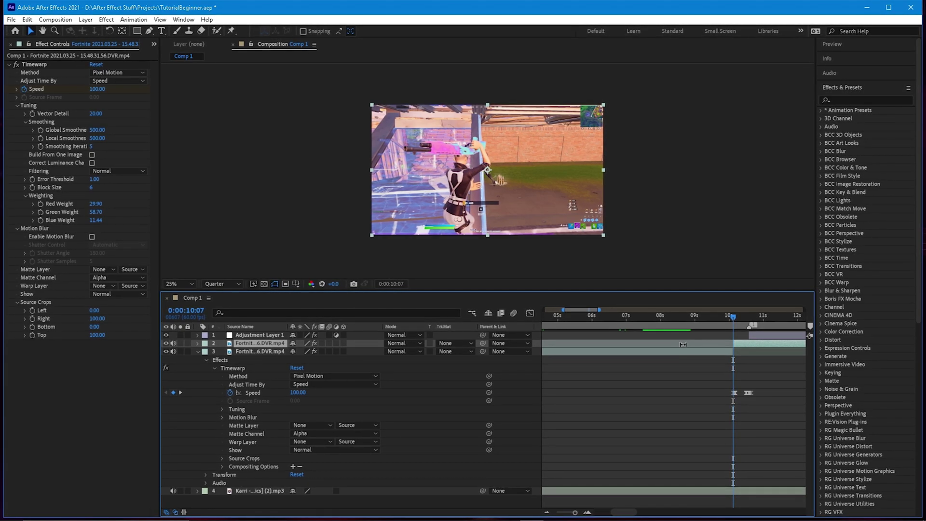
click(627, 352)
click(197, 351)
Step: Split the later Fortnite part at the marker where the adjustment layer starts, and select the short middle piece
mouse_move(733, 316)
mouse_down()
mouse_move(750, 319)
mouse_move(733, 329)
mouse_up()
click(762, 344)
key(ctrl+shift+d)
click(754, 376)
click(739, 352)
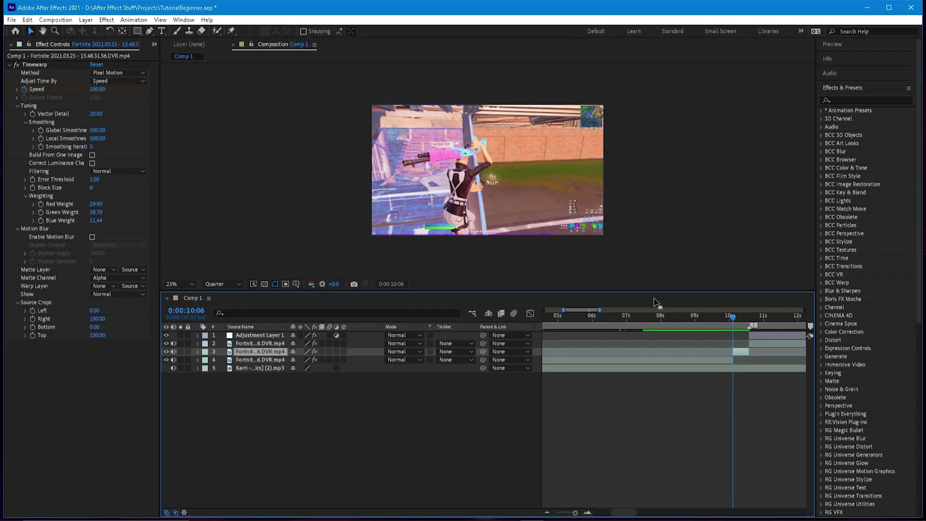
Step: Open the short middle clip in the layer viewer at 0:00:10:07 and paint a Roto Brush stroke over the pink gun body
click(217, 31)
click(733, 317)
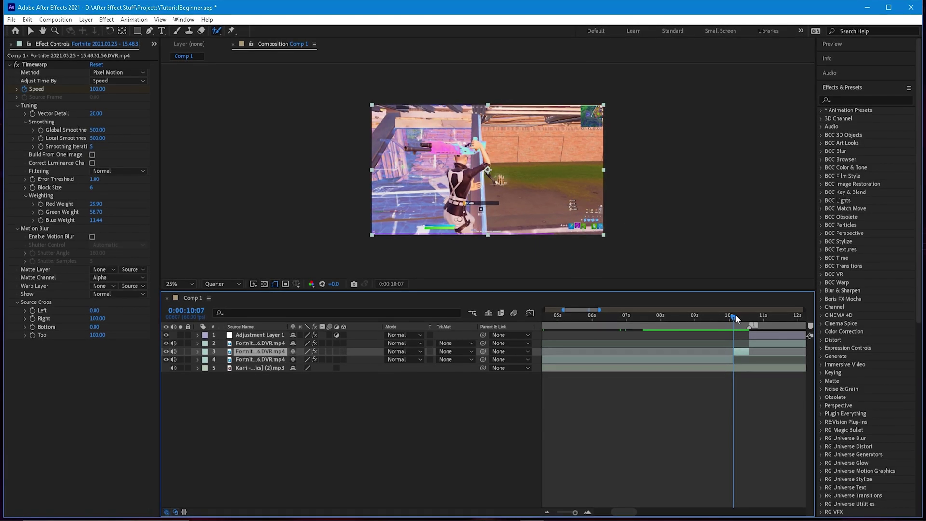
click(469, 183)
double_click(471, 186)
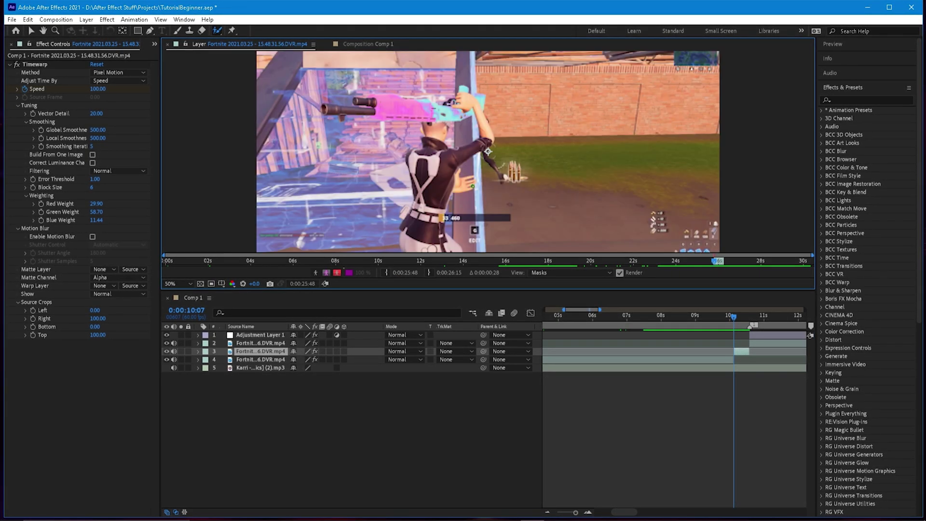
drag(396, 104, 426, 115)
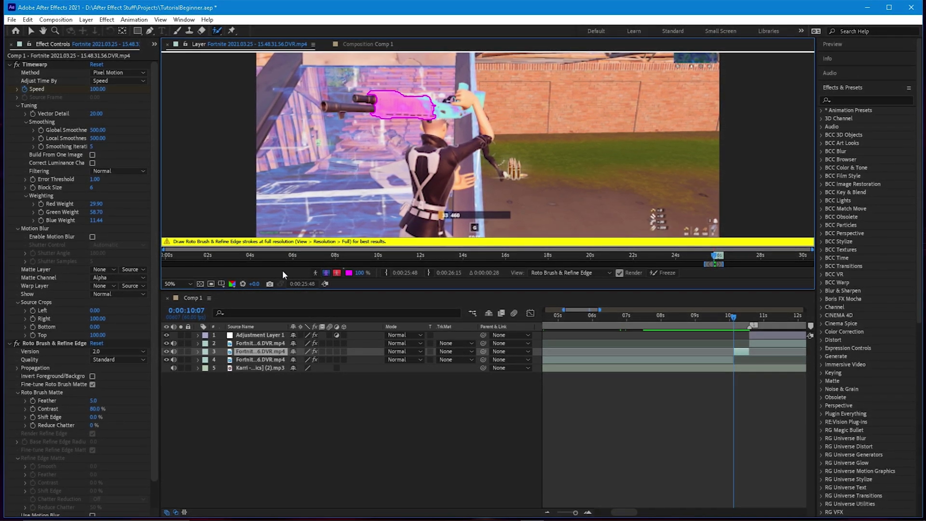
Step: Return to the composition view and set its preview resolution to Full
click(352, 44)
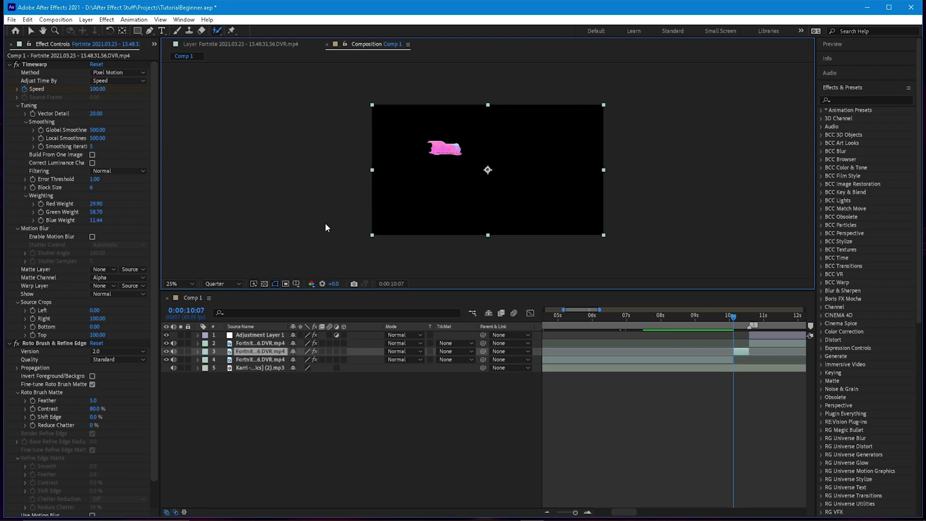
click(220, 283)
click(224, 307)
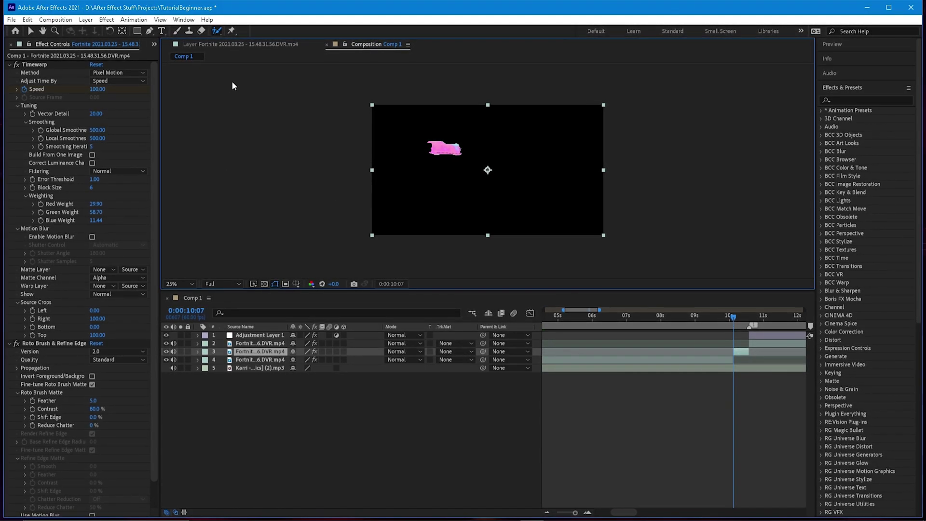
Step: Reopen the short clip in the layer viewer and extend the Roto Brush selection over the gun barrel, raised arm, torso and legs
click(233, 44)
mouse_move(433, 110)
mouse_down()
mouse_move(459, 114)
mouse_move(478, 98)
mouse_up()
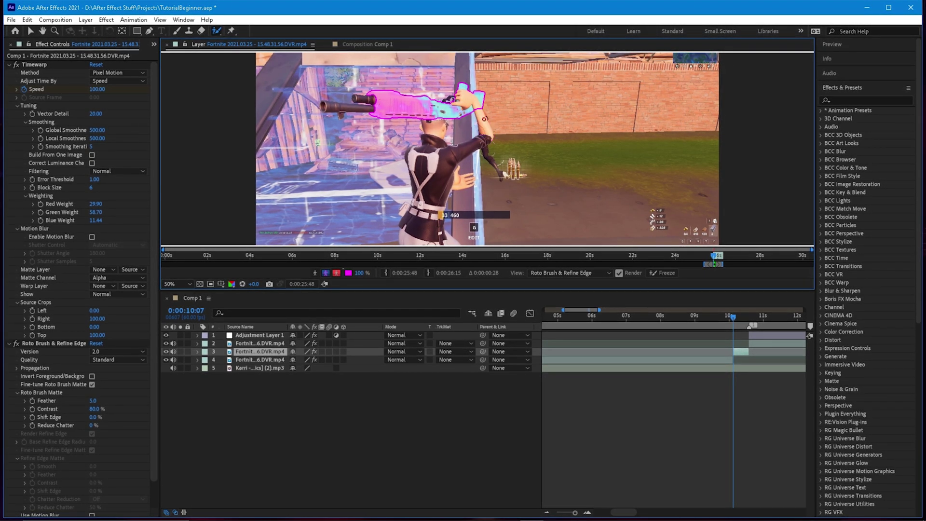
drag(377, 107, 334, 100)
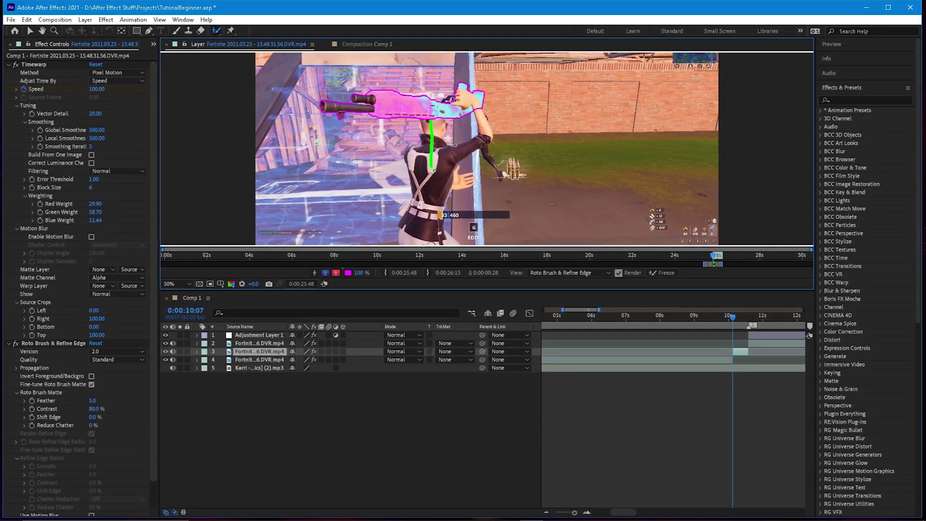
drag(430, 157, 421, 176)
drag(416, 212, 416, 222)
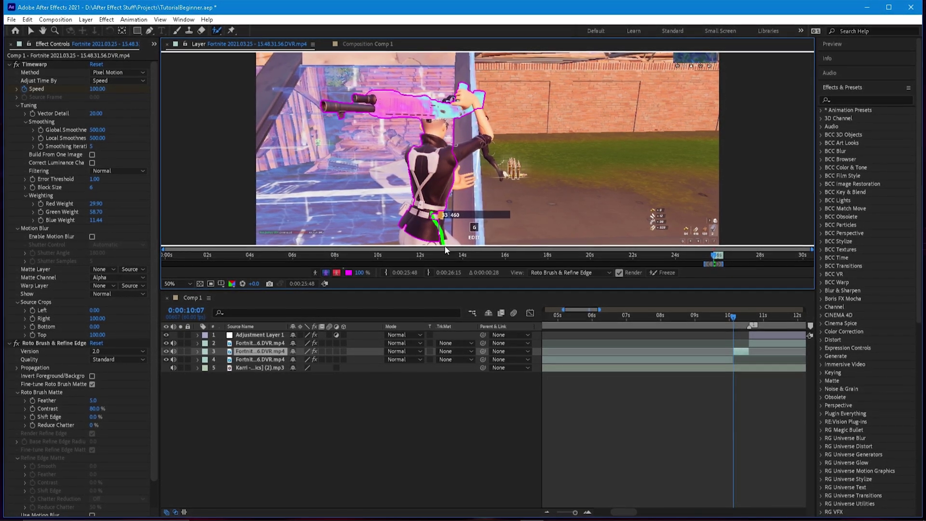
key(comma)
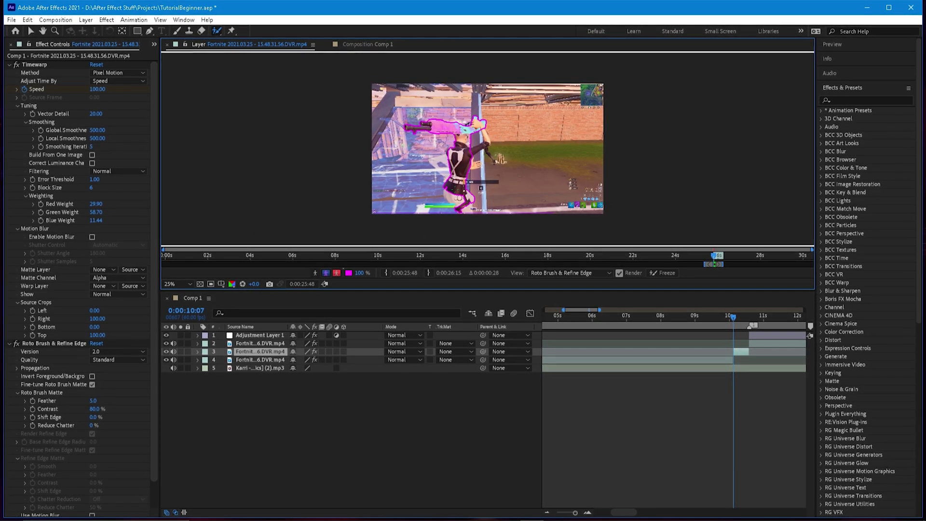
scroll(448, 186, up, 2)
drag(471, 195, 477, 115)
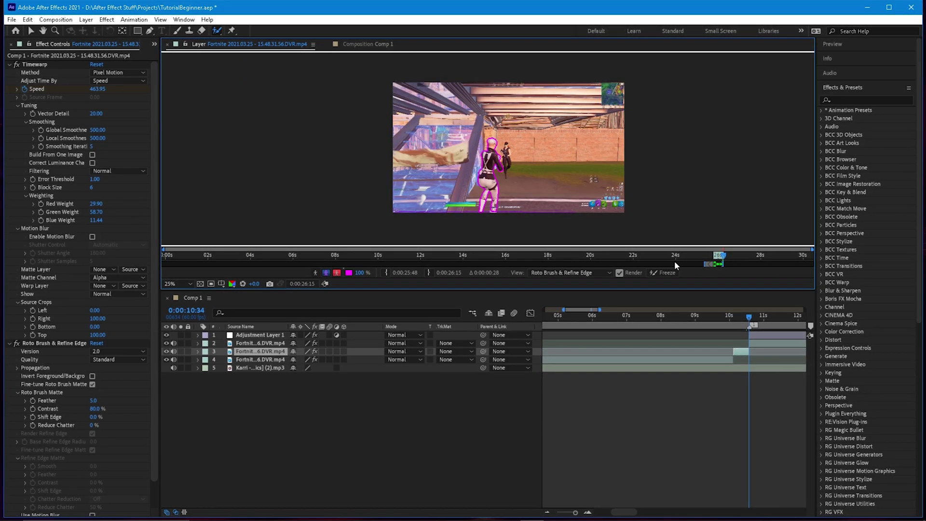
Step: Check the Roto Brush outline through the end of the short clip and freeze its propagation
scroll(740, 320, up, 2)
drag(767, 321, 753, 325)
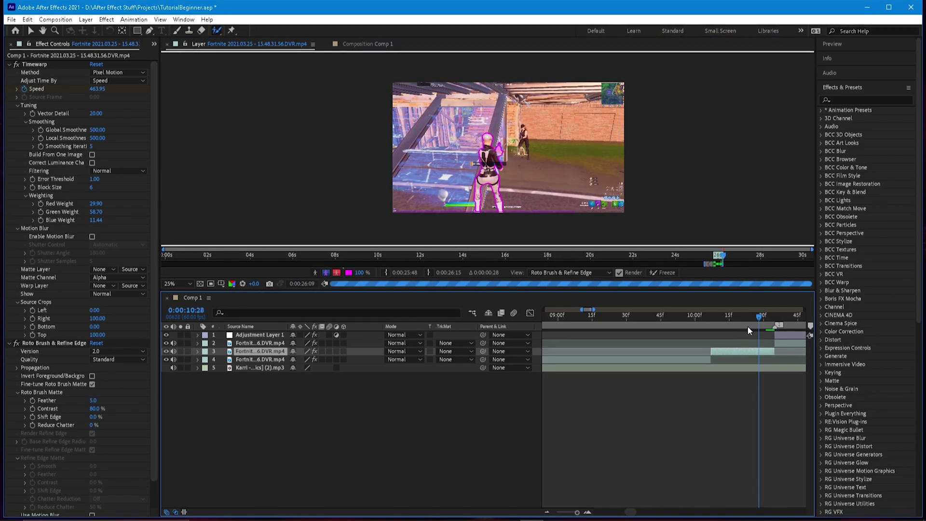
click(664, 273)
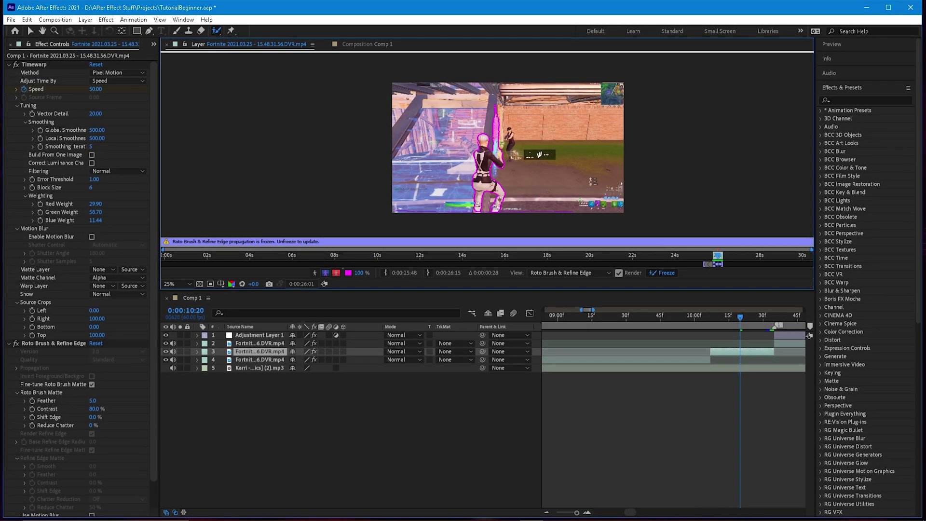
Step: Switch to the Selection tool, return to the composition view, close the layer viewer, and move the playhead to 0:00:10:27
click(32, 31)
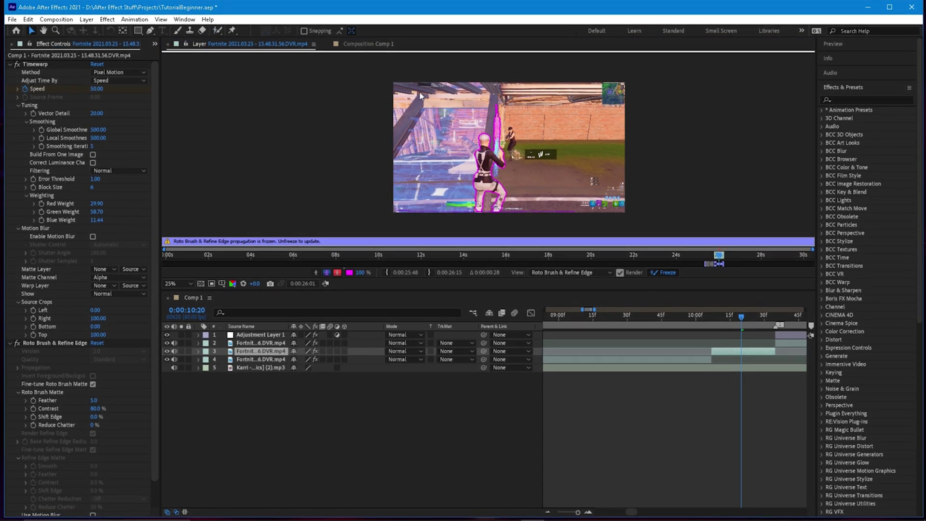
drag(741, 317, 733, 316)
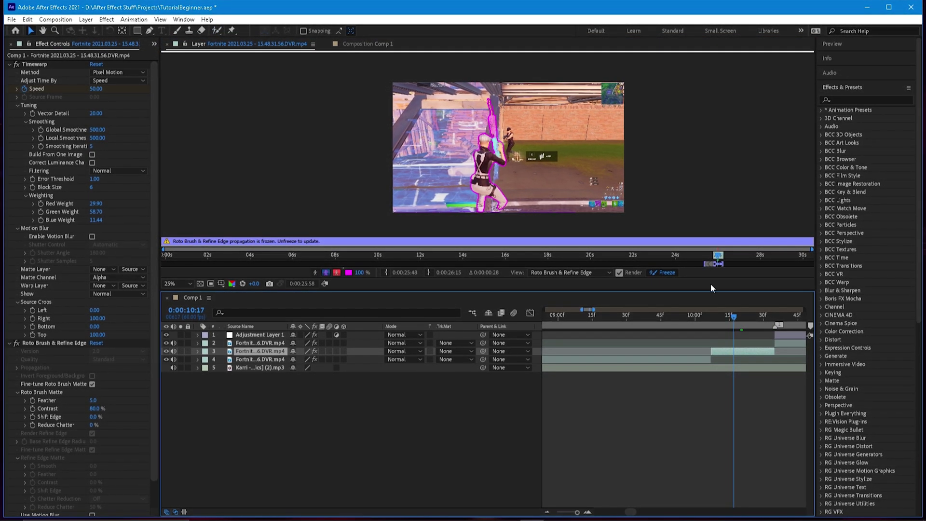
click(367, 44)
click(169, 43)
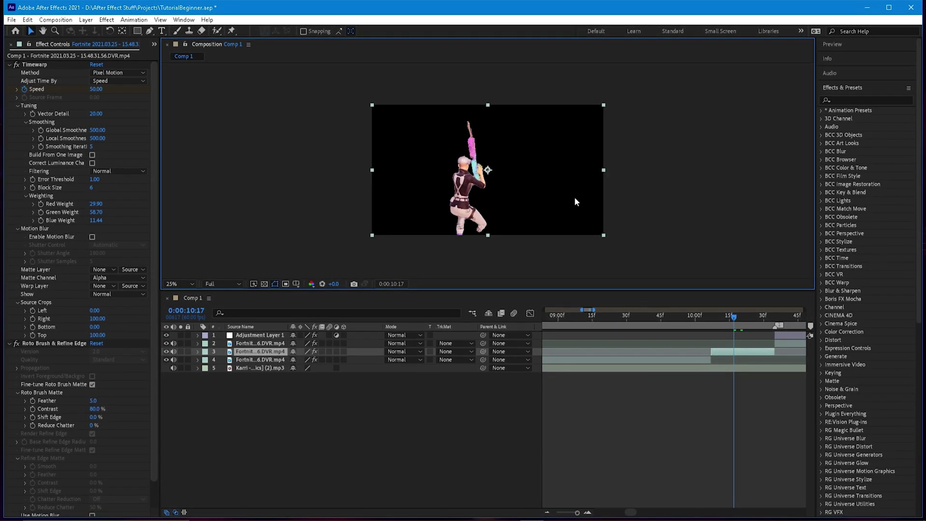
drag(731, 315, 756, 319)
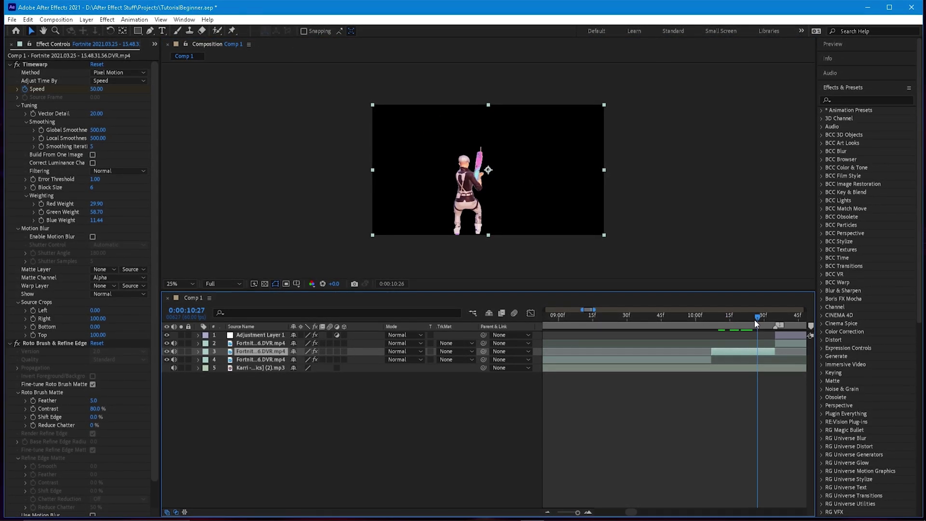
Step: Find the S_EdgeColorize effect and apply it to the short cutout clip
click(851, 100)
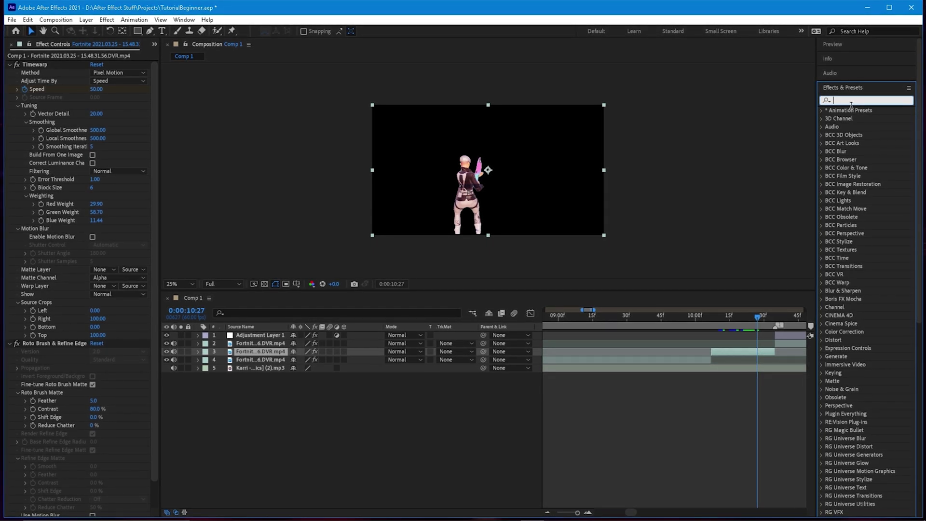
text(s)
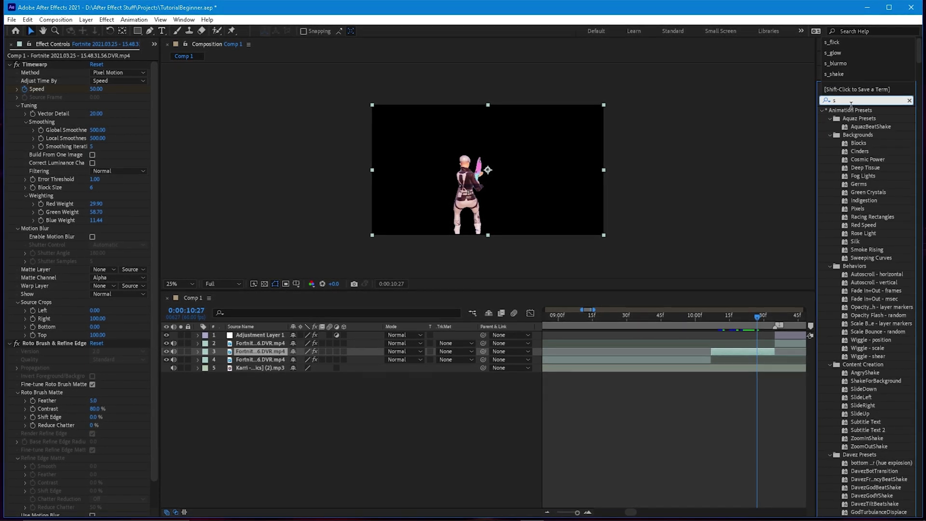
text(_edgeco)
drag(871, 120, 755, 351)
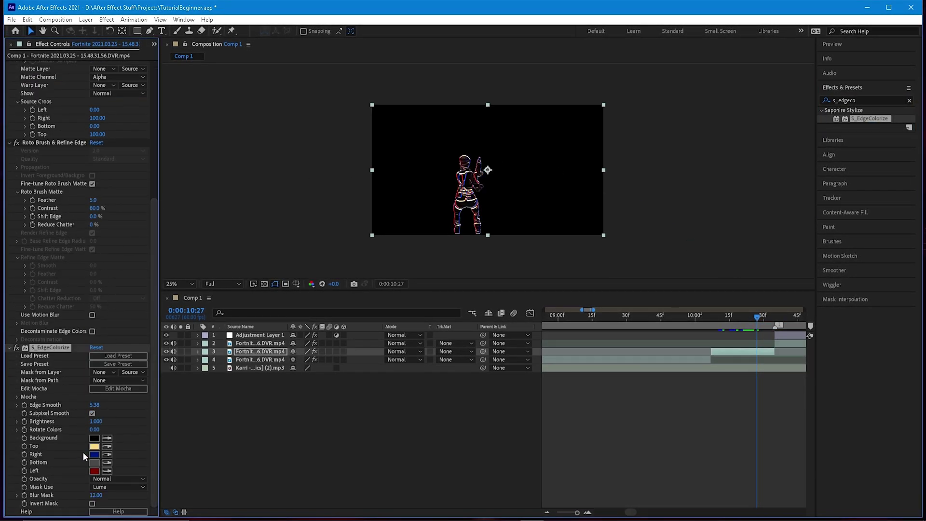
Step: Set the Top and Right colours of S_EdgeColorize to cyan 00D8FF
click(94, 447)
drag(481, 236, 484, 266)
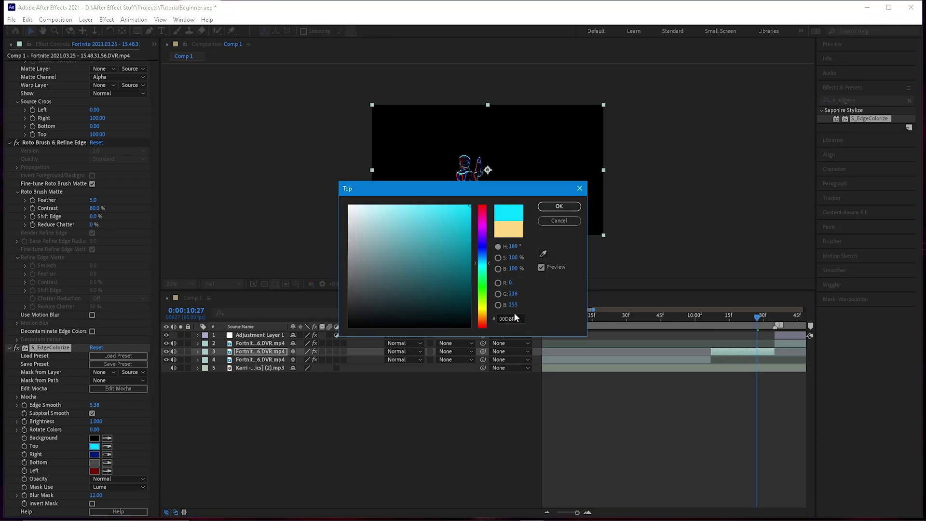
click(559, 206)
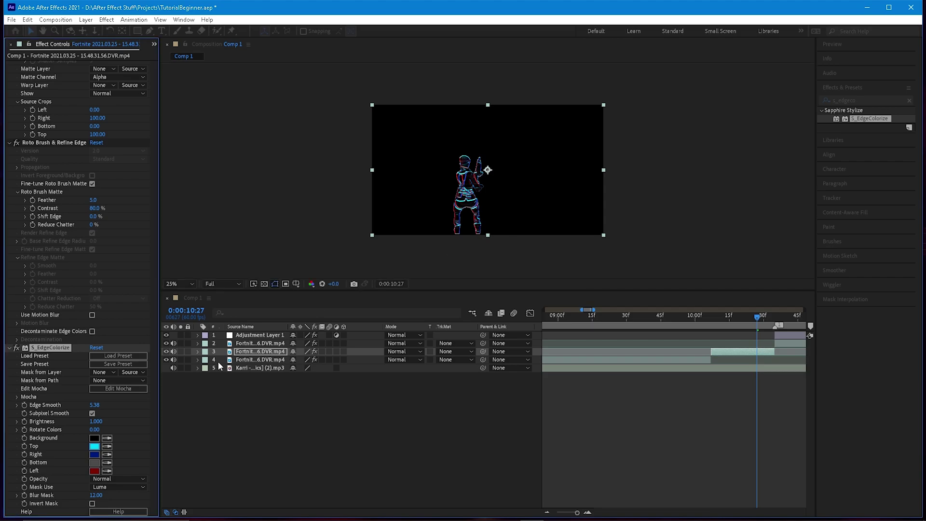
click(98, 454)
text(00D8FF)
key(Return)
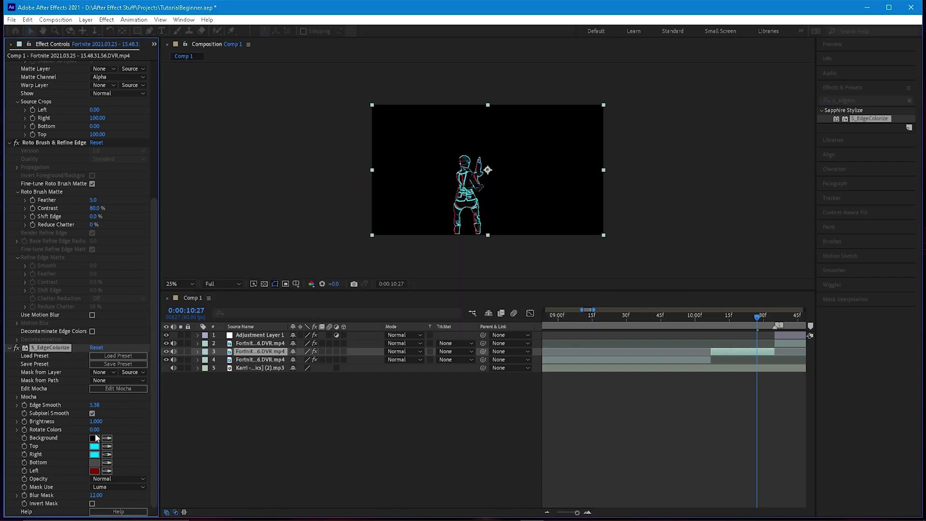
Step: Set the Bottom and Left colours of S_EdgeColorize to blue 00A2FF
click(94, 462)
text(00D8FF)
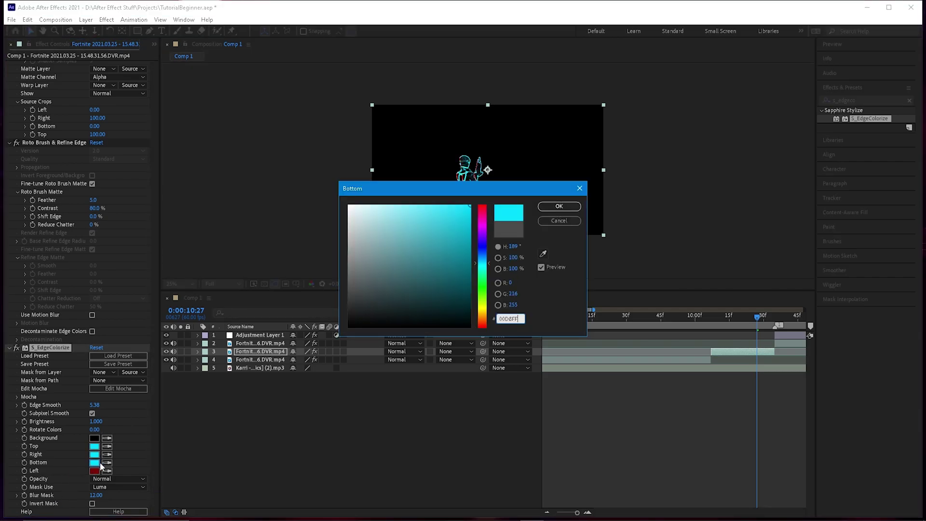
drag(488, 264, 488, 259)
click(517, 318)
click(559, 206)
click(96, 472)
text(00A2FF)
key(Return)
Step: Set the Edge Smooth of S_EdgeColorize to 1
scroll(447, 236, up, 3)
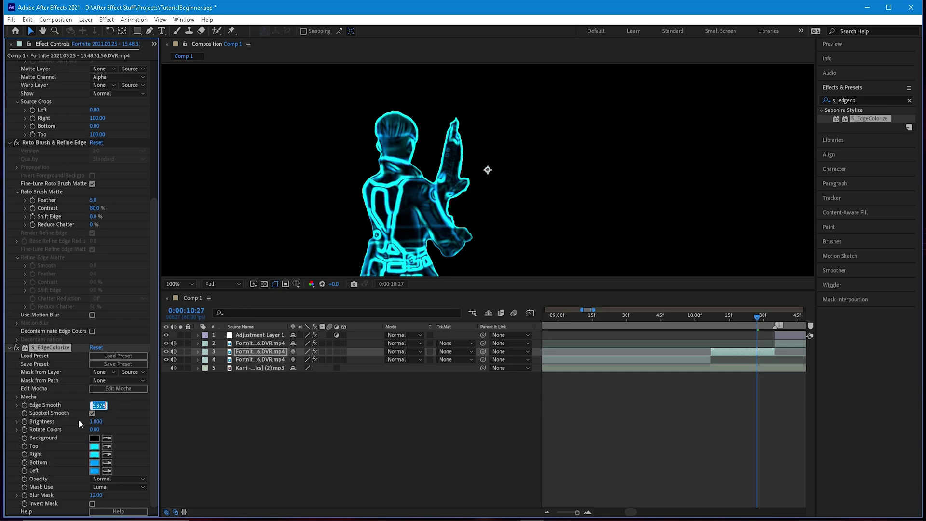
text(1)
key(Return)
key(comma)
key(comma)
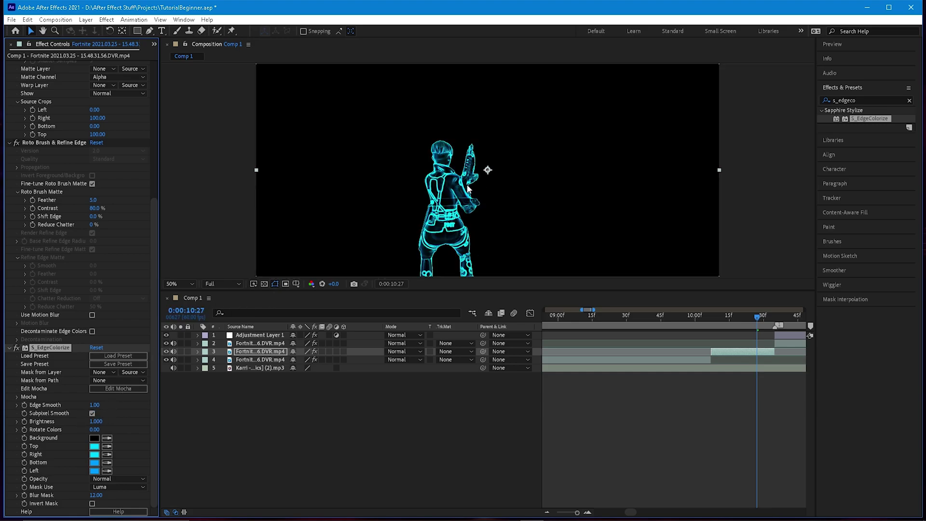
Step: Clear the s_edgeco term from the effects search
drag(467, 186, 474, 123)
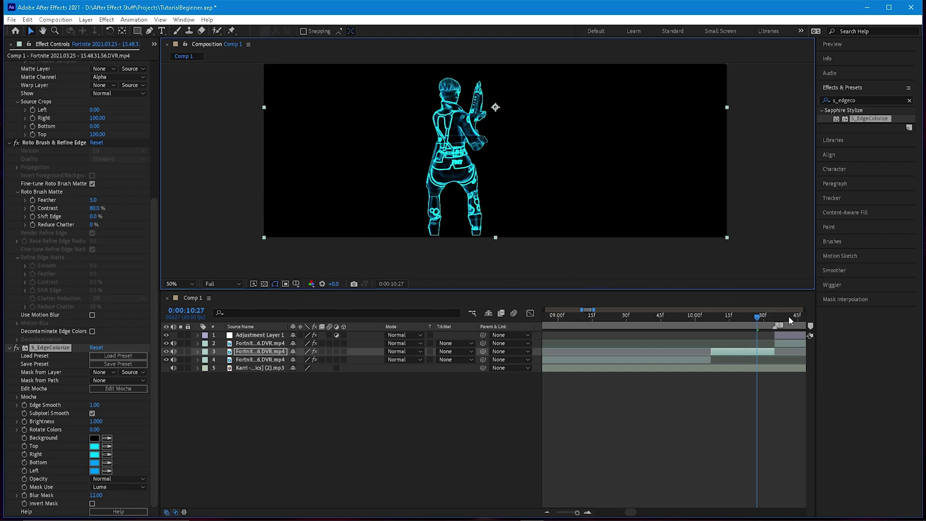
click(864, 100)
key(BackSpace)
text(dee)
key(BackSpace)
key(BackSpace)
key(BackSpace)
text(u)
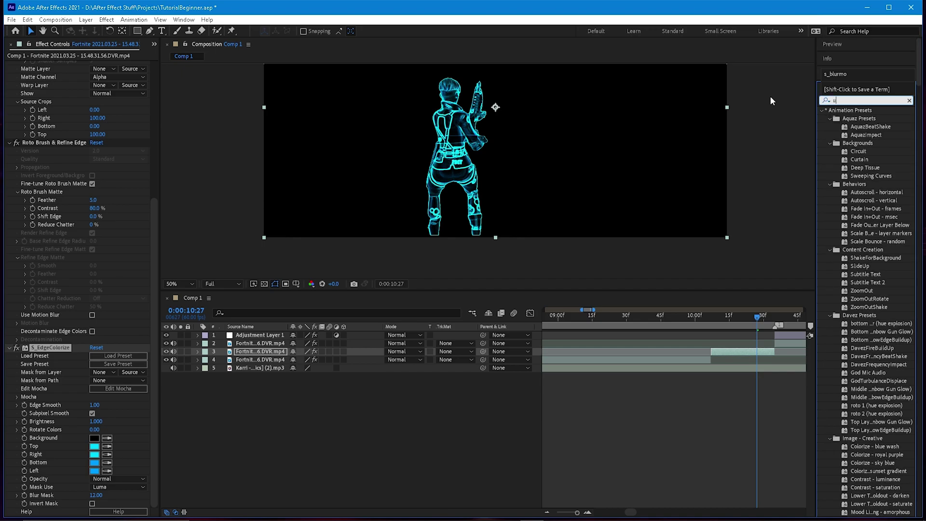
text(ni.gl)
key(BackSpace)
key(BackSpace)
key(BackSpace)
key(BackSpace)
key(BackSpace)
key(BackSpace)
Step: Find the Deep Glow effect, apply it to the short cutout clip, and enable its Unmult option
text(d)
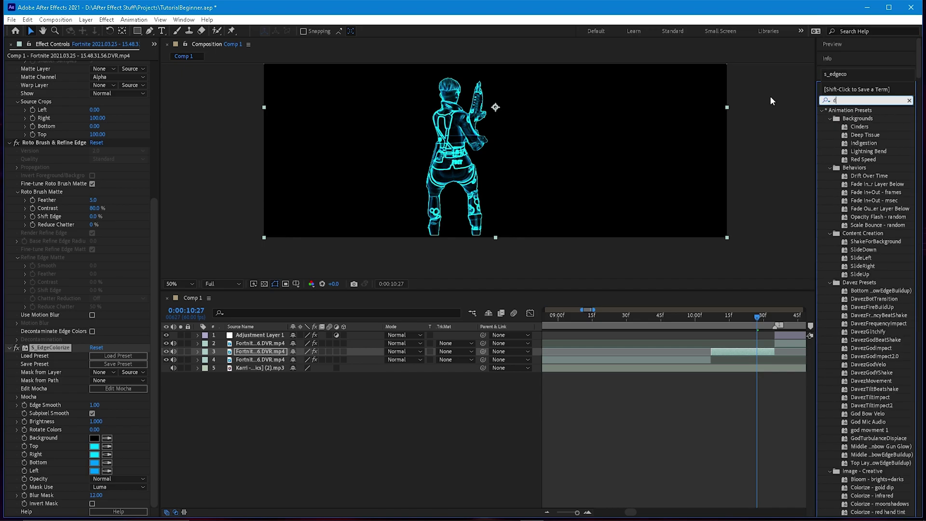
text(eep)
drag(852, 142, 761, 353)
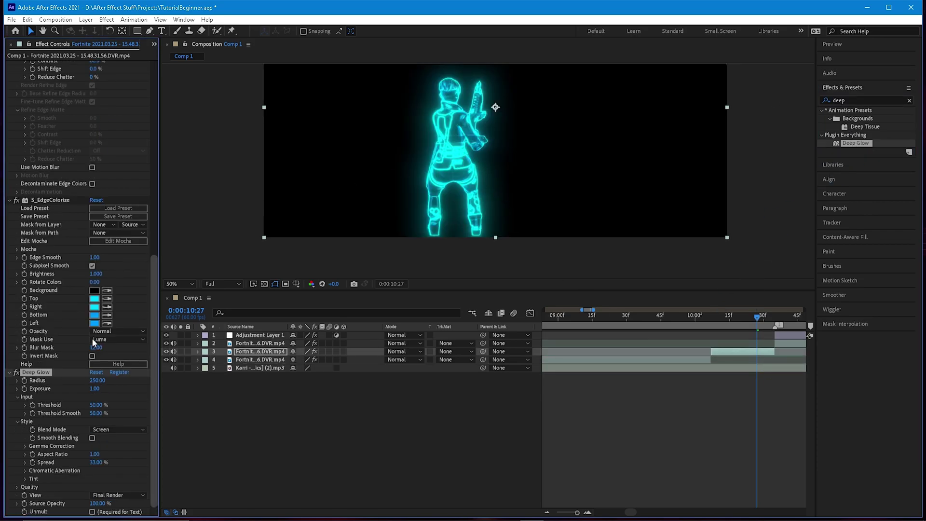
click(92, 512)
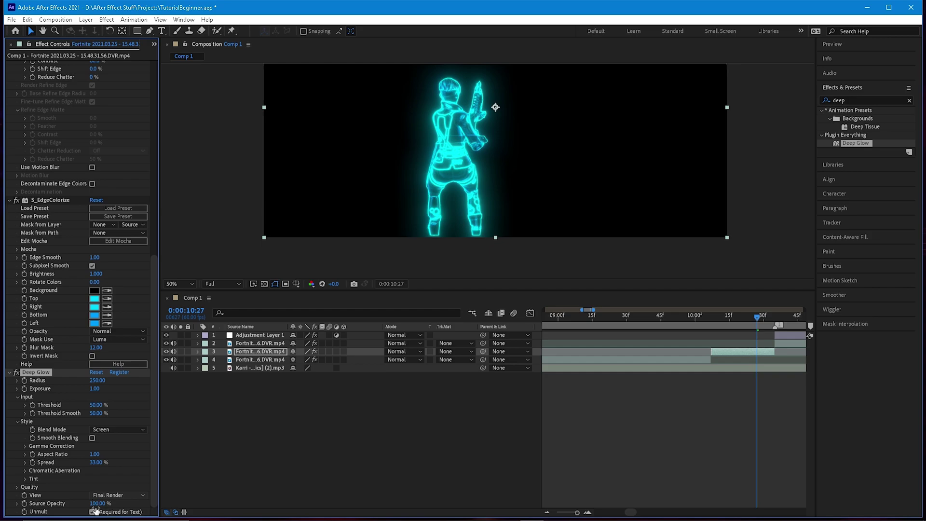
Step: Find the S_Rays effect and apply it to the short cutout clip
drag(848, 101, 779, 107)
key(BackSpace)
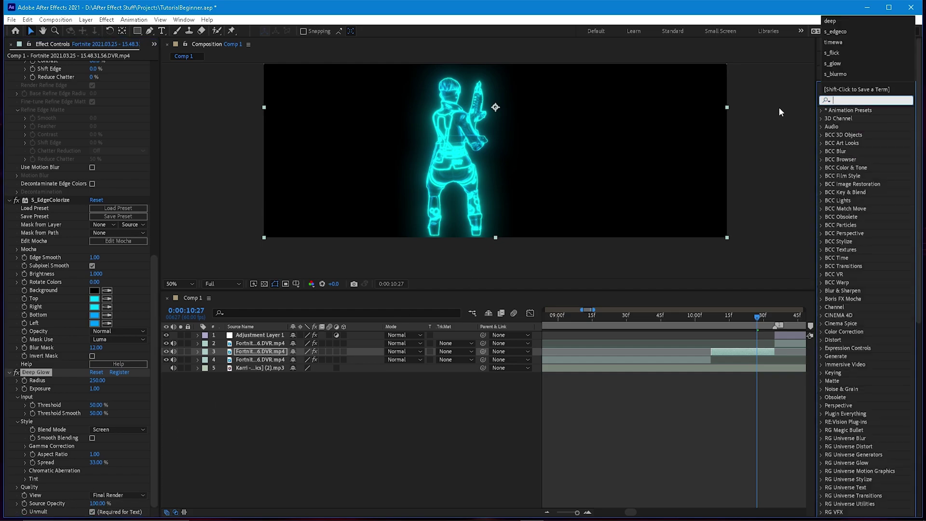
text(s_rays)
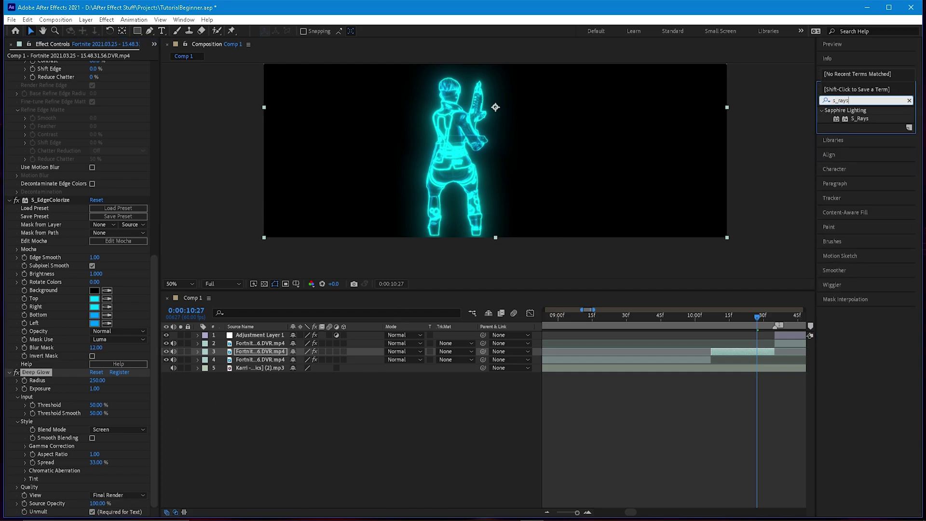
drag(857, 119, 751, 333)
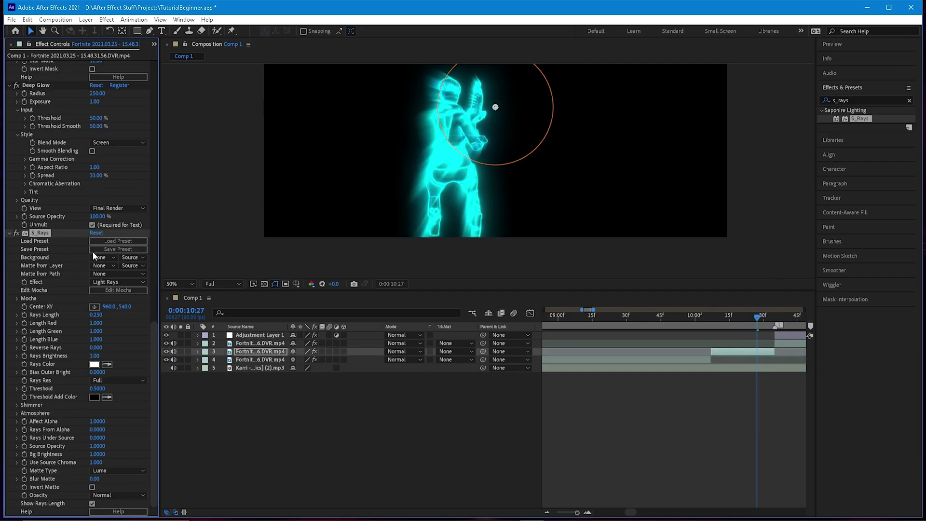
Step: Set the Rays Brightness of S_Rays to 2 and place its Center XY below the character at about 998, 1150
click(98, 357)
text(1)
key(Return)
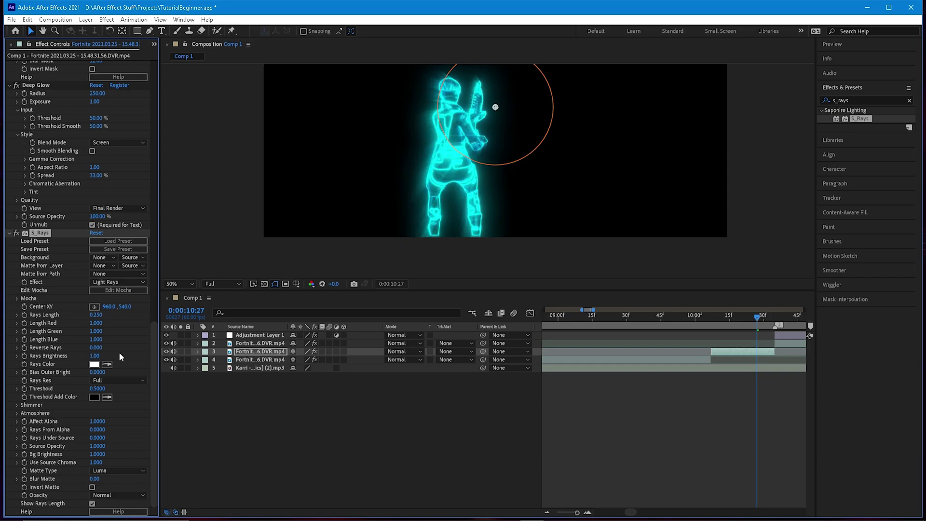
key(ctrl+z)
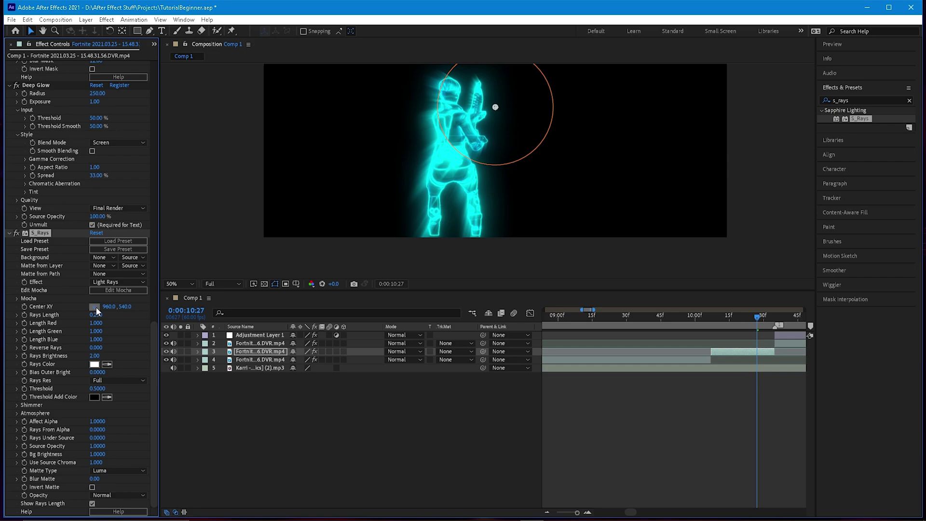
click(95, 307)
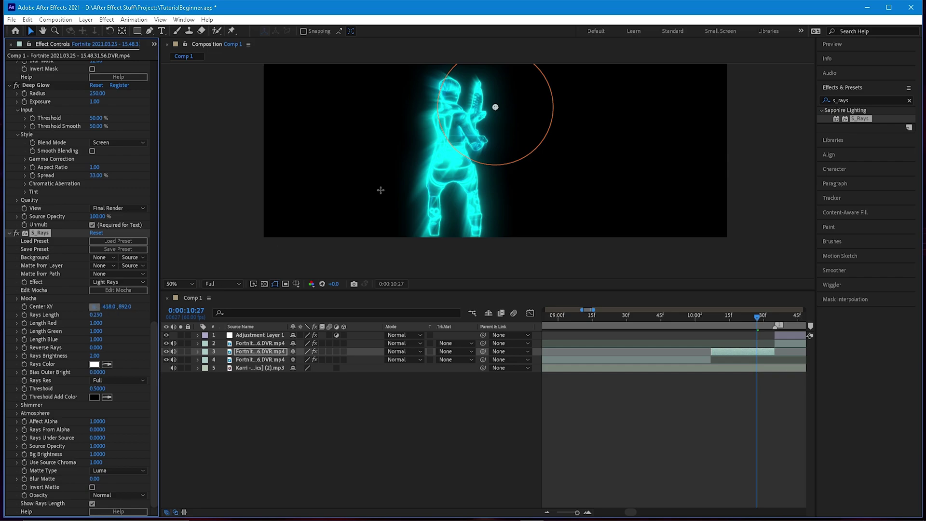
click(504, 253)
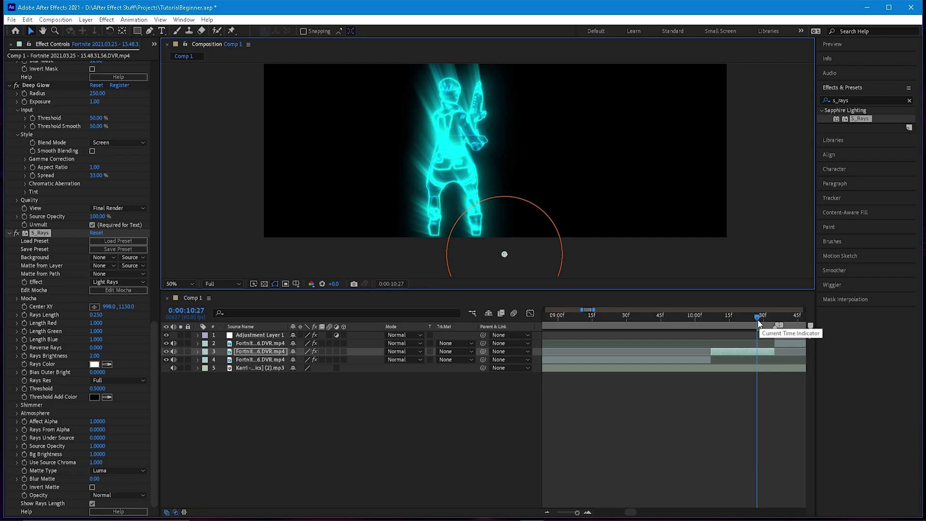
Step: Move the playhead to 0:00:10:11, duplicate the glowing cutout clip, and select the lower copy to reach its effects
drag(758, 324, 722, 326)
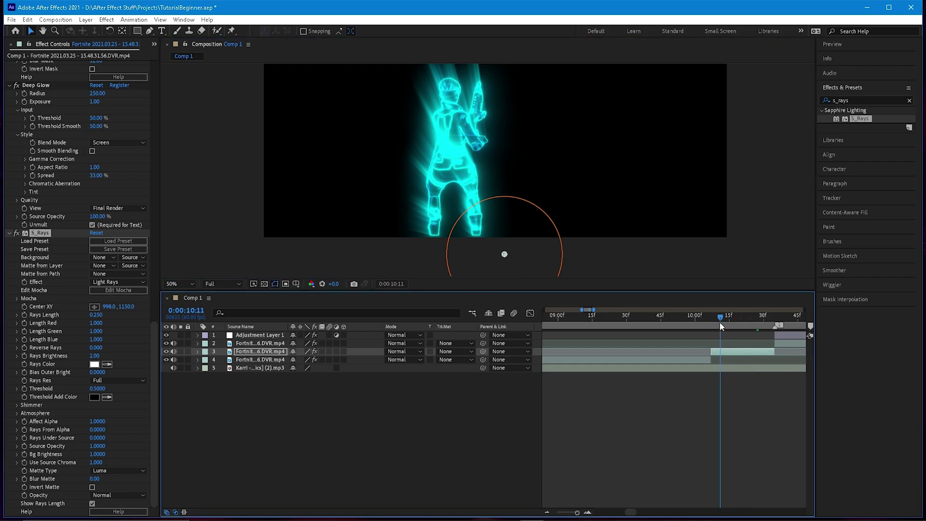
click(742, 353)
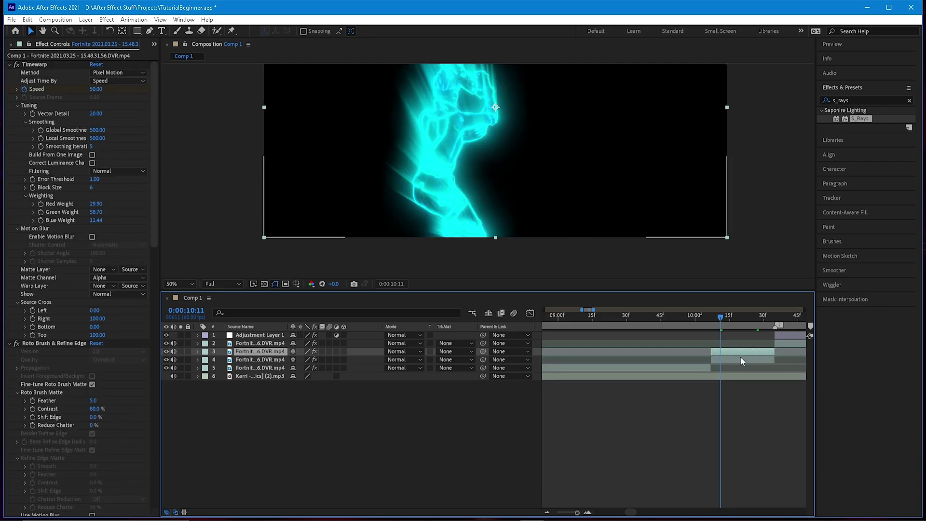
key(ctrl+d)
scroll(49, 321, down, 3)
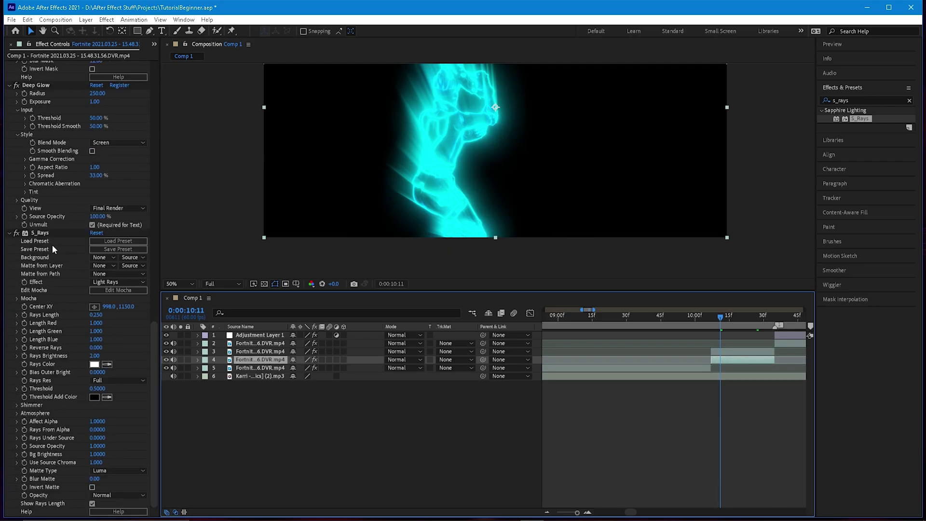
Step: Remove the Deep Glow and S_Rays effects from the lower copy of the cutout clip
click(36, 86)
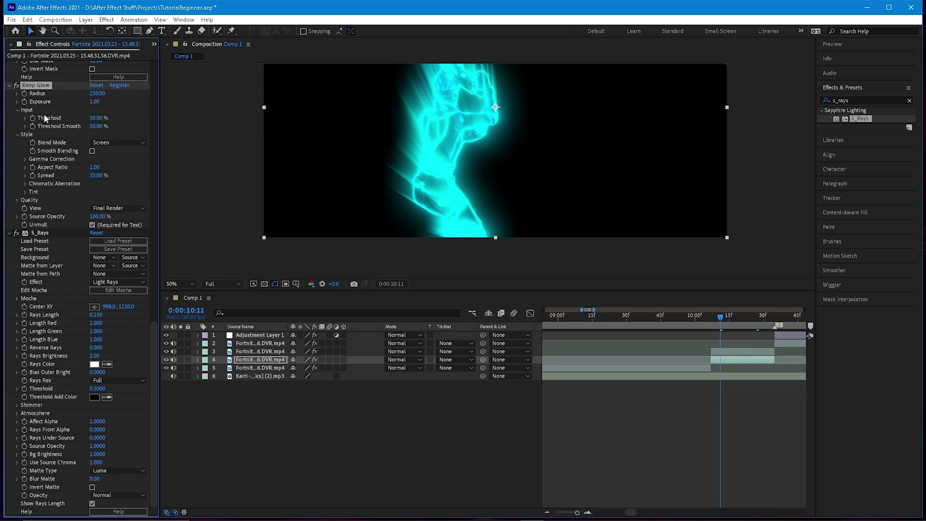
key(Delete)
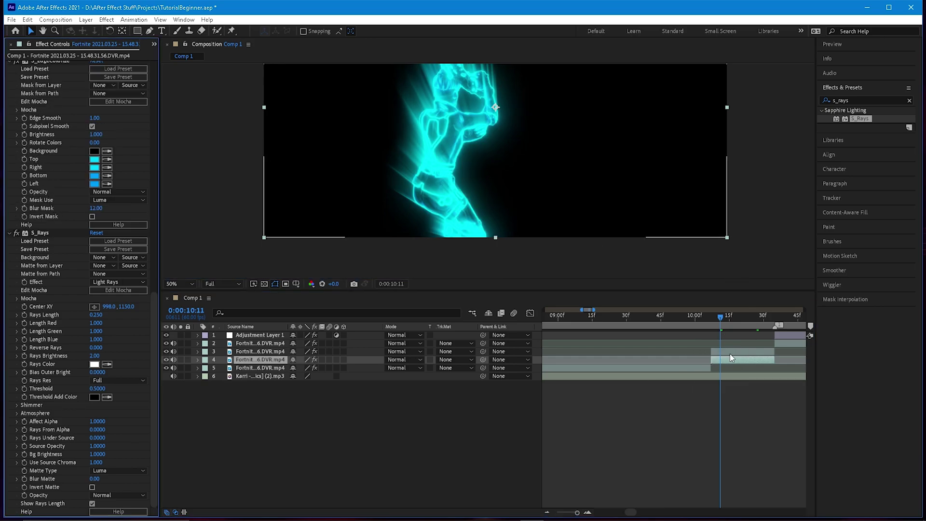
key(ctrl+z)
key(Delete)
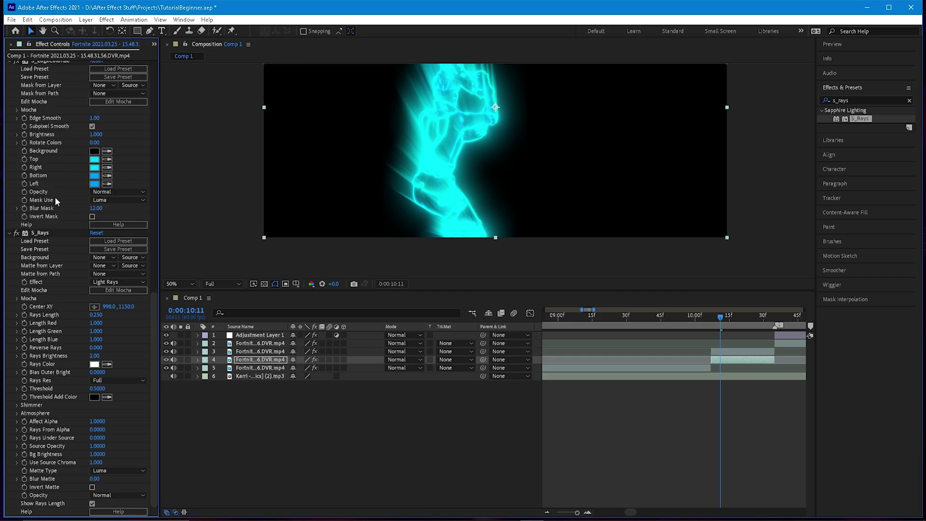
key(Delete)
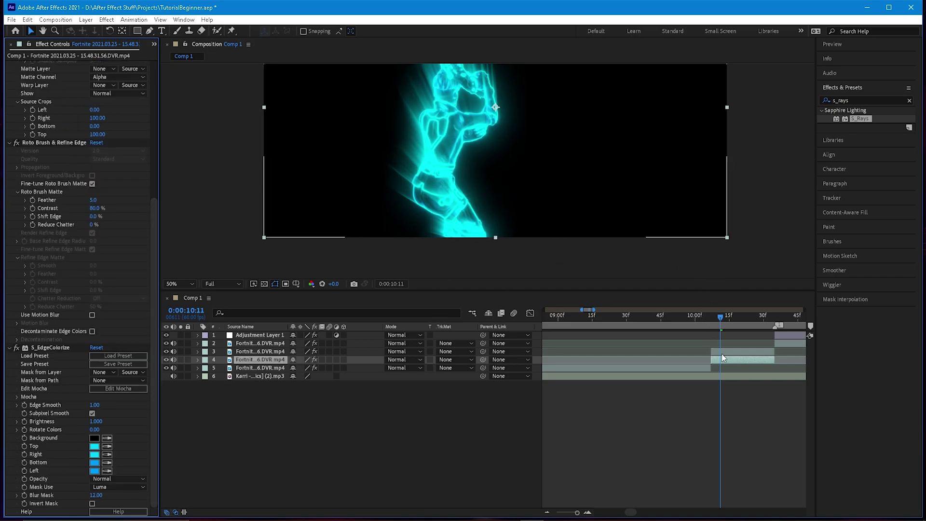
Step: Duplicate the lower cutout clip and strip Roto Brush & Refine Edge and S_EdgeColorize from the bottommost copy, keeping its Timewarp
click(723, 358)
key(ctrl+d)
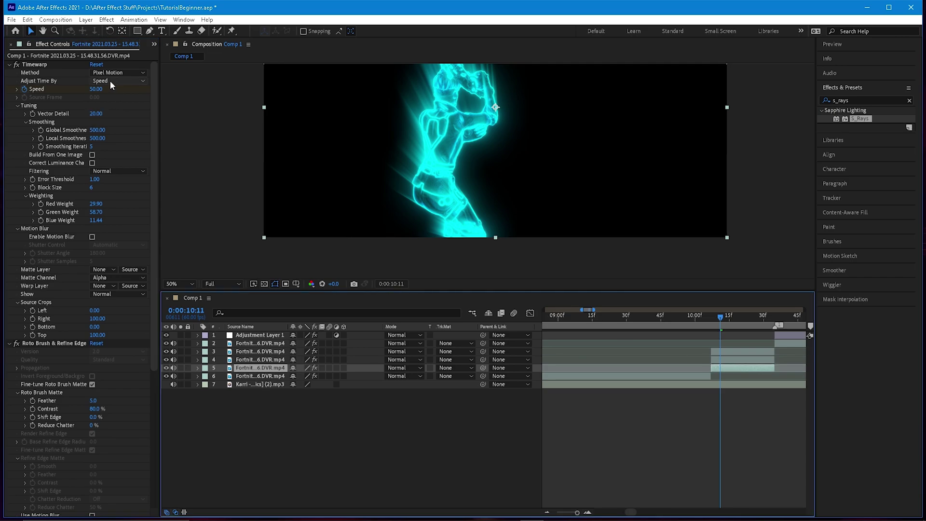
click(43, 342)
key(Delete)
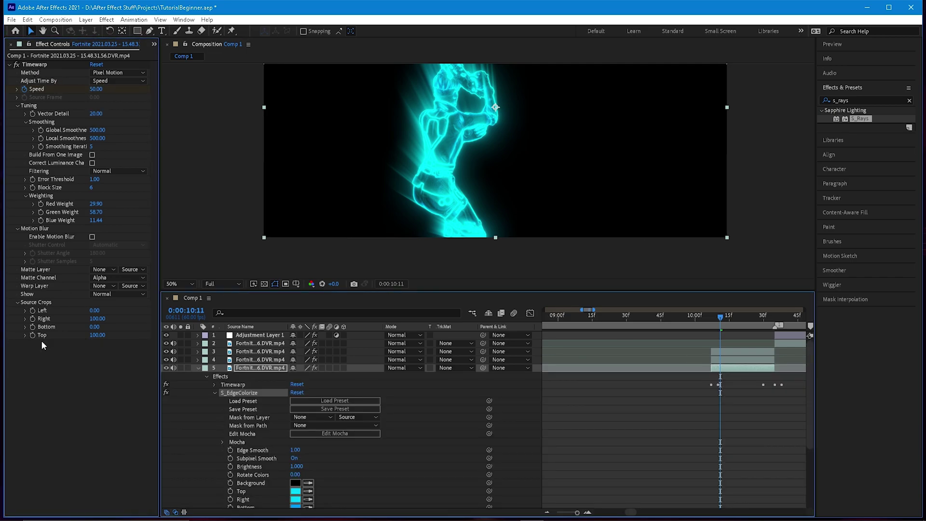
scroll(485, 167, down, 2)
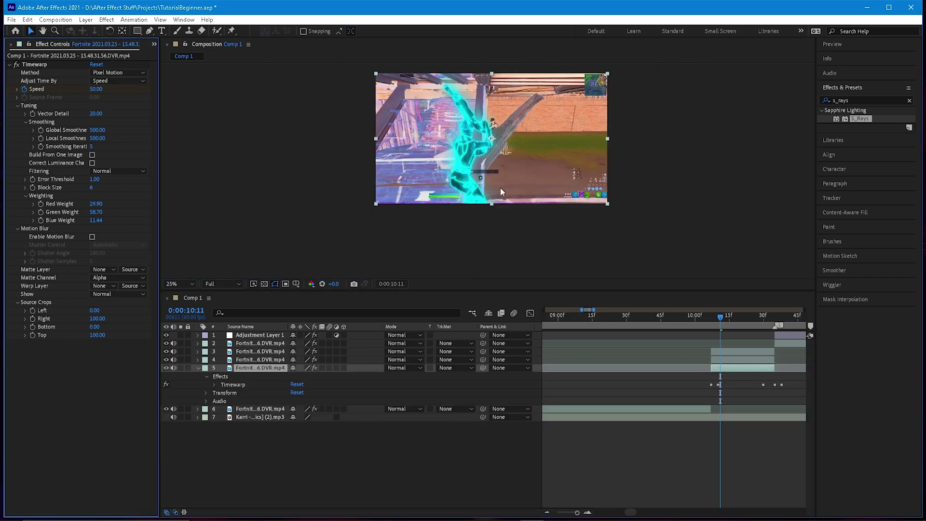
Step: Find the S_HalfTone effect, apply it to the bottommost clip copy, and set its Dots Frequency to 500
drag(858, 101, 804, 95)
key(BackSpace)
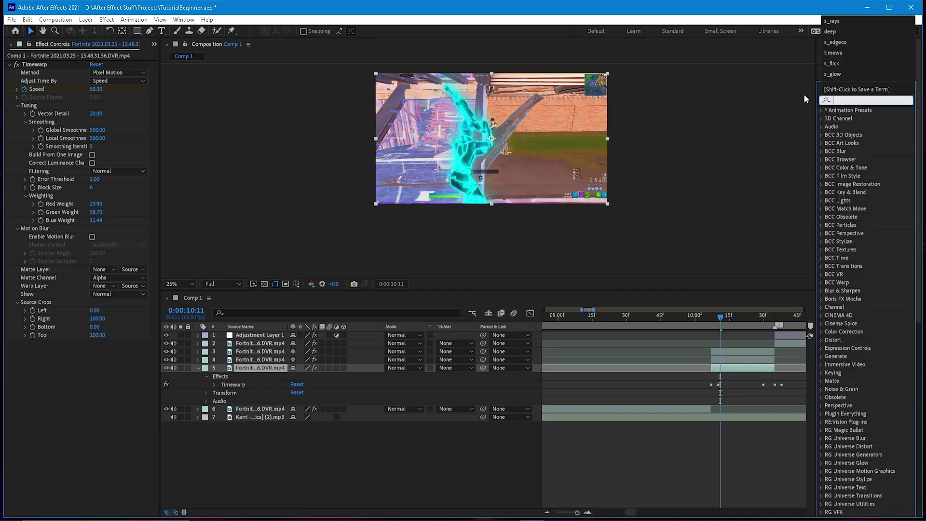
text(s_half)
drag(864, 119, 745, 369)
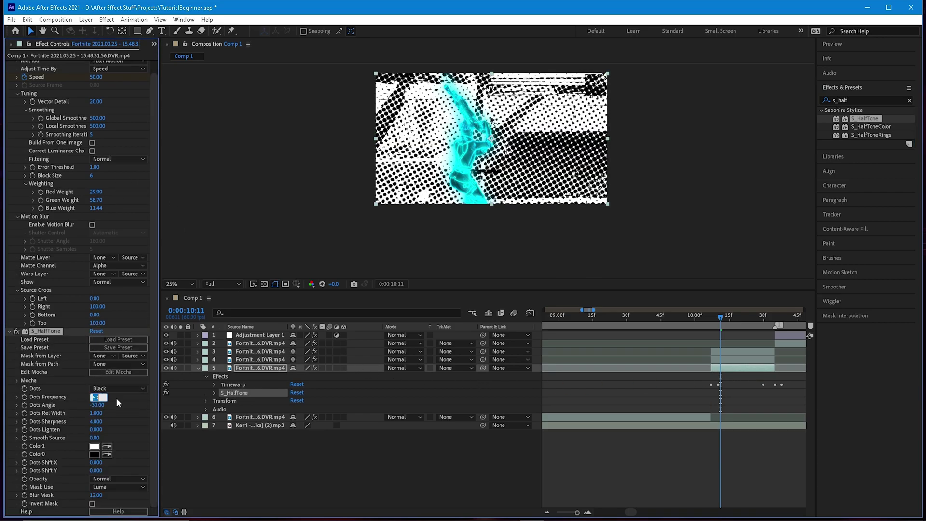
text(500)
key(Return)
key(period)
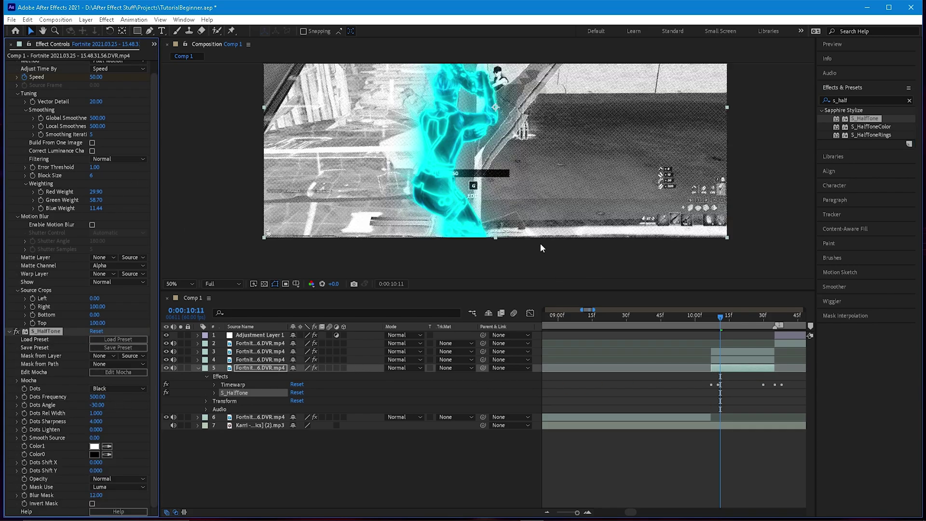
key(comma)
Step: Keyframe the Mocha Opacity of S_HalfTone from 0 at 0:00:10:07 to 1 at 0:00:10:12
click(721, 323)
click(710, 319)
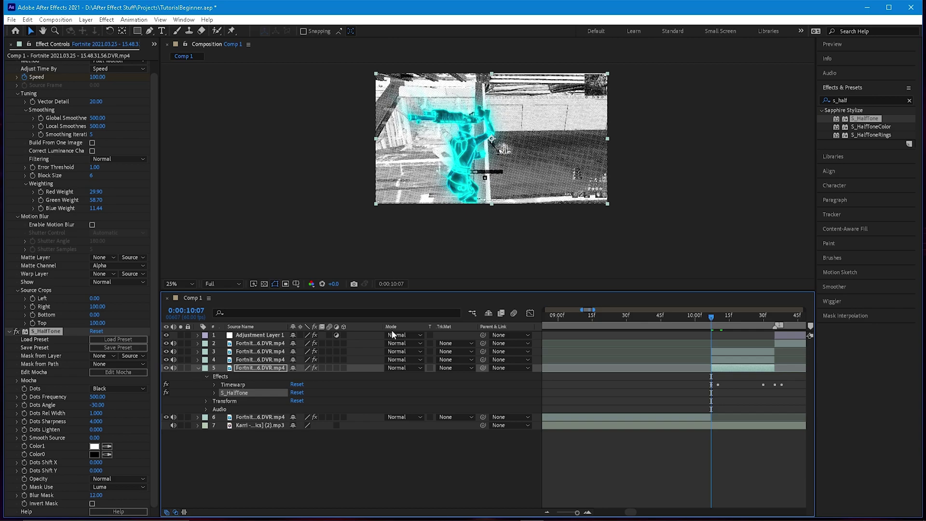
click(17, 381)
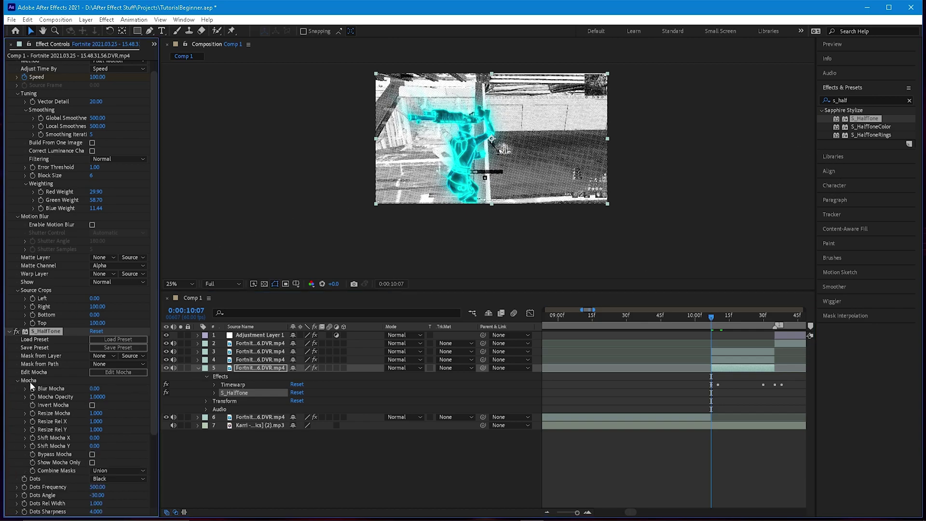
drag(74, 397, 6, 411)
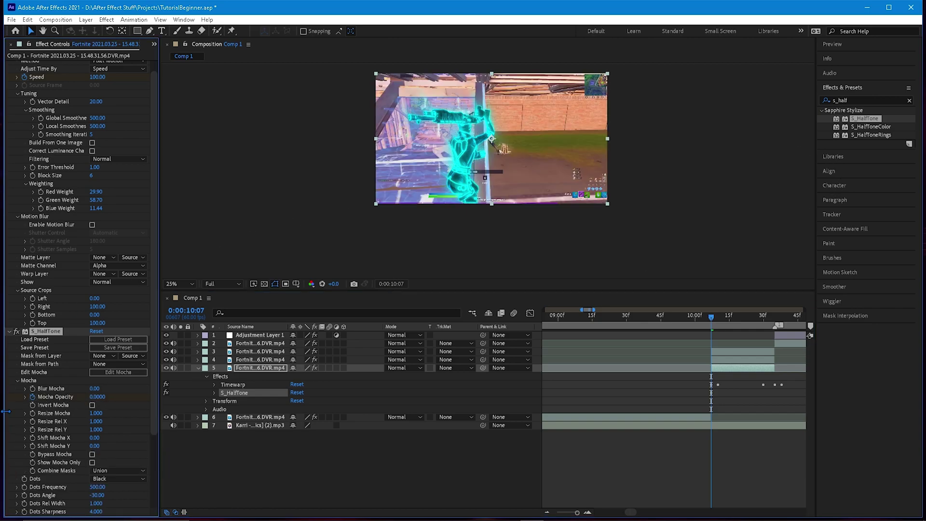
key(space)
click(101, 398)
text(1)
key(Return)
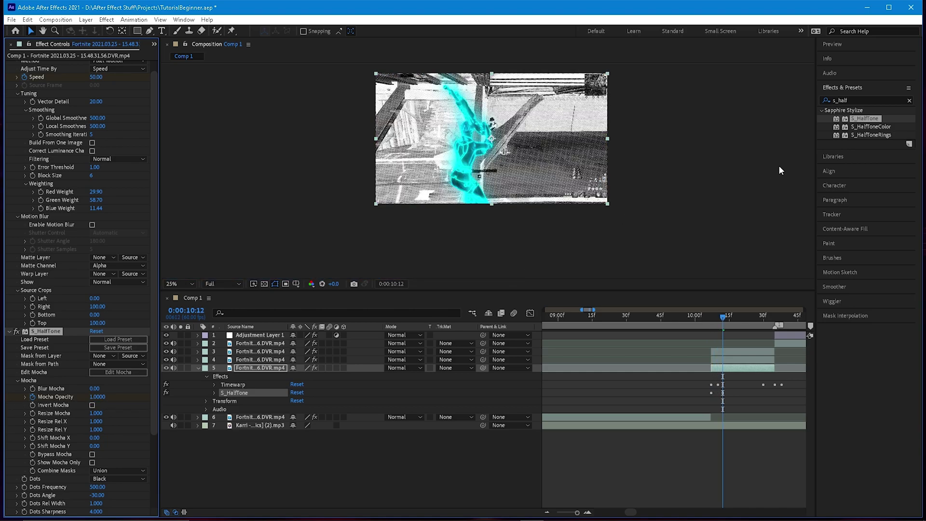
Step: Find the Magic Bullet Looks effect, apply it to the halftone clip, and open its look editor
click(876, 110)
double_click(844, 102)
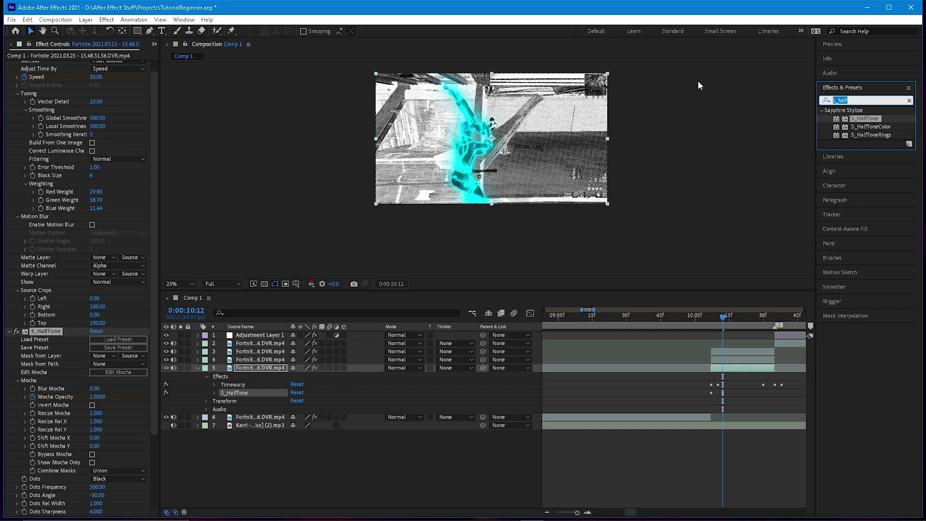
text(loo)
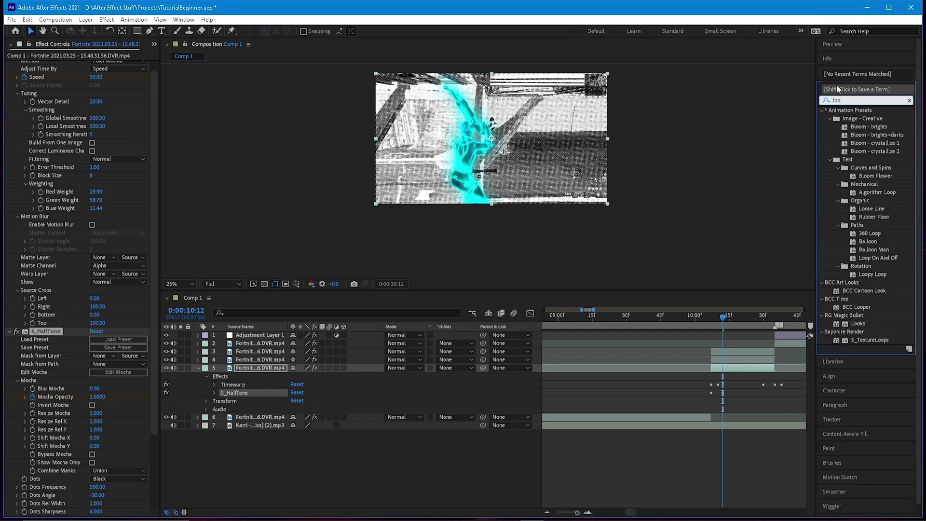
text(ks)
drag(858, 118, 728, 369)
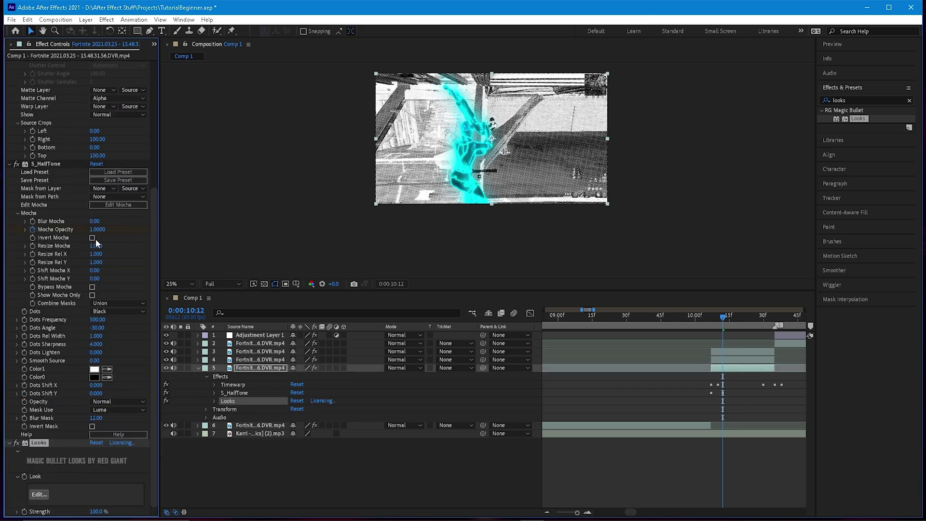
click(39, 495)
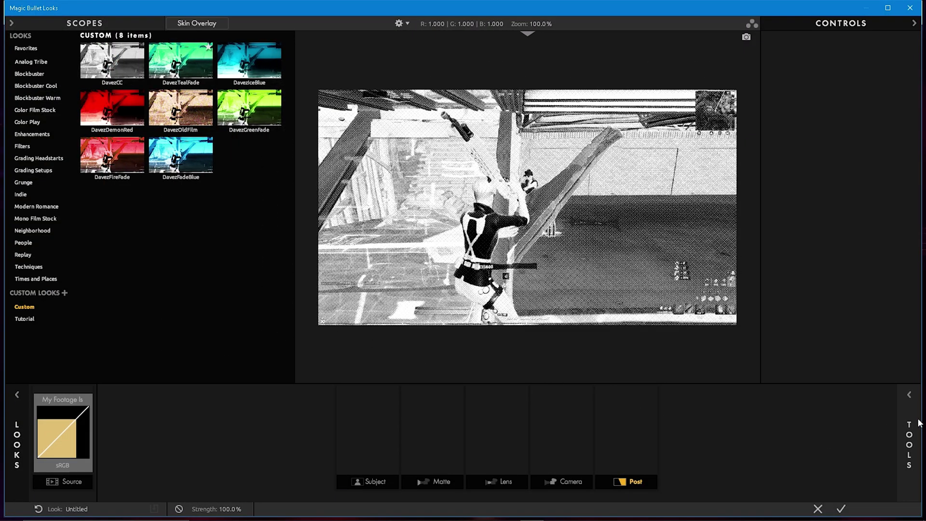
Step: Add the Telecine Net and Curves tools to the Post stage and bend the RGB curve into a slight S shape
mouse_move(919, 423)
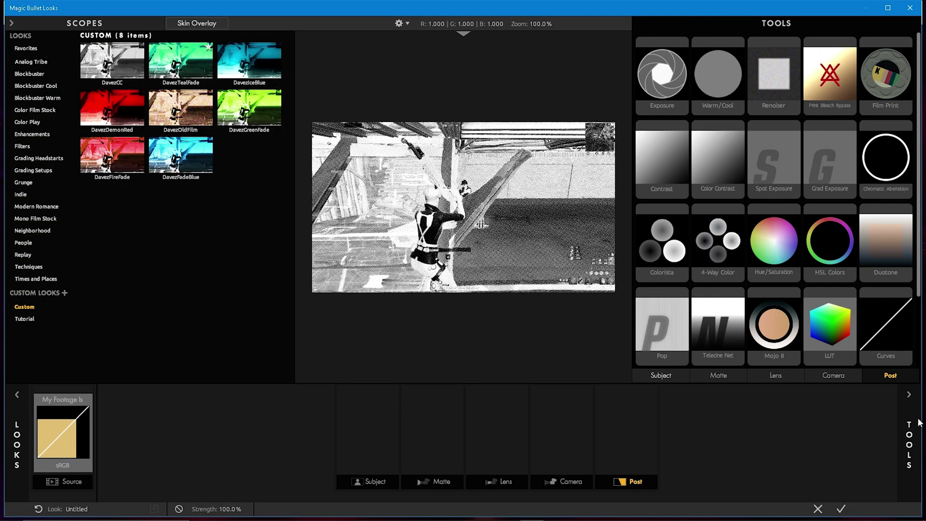
drag(696, 313, 601, 427)
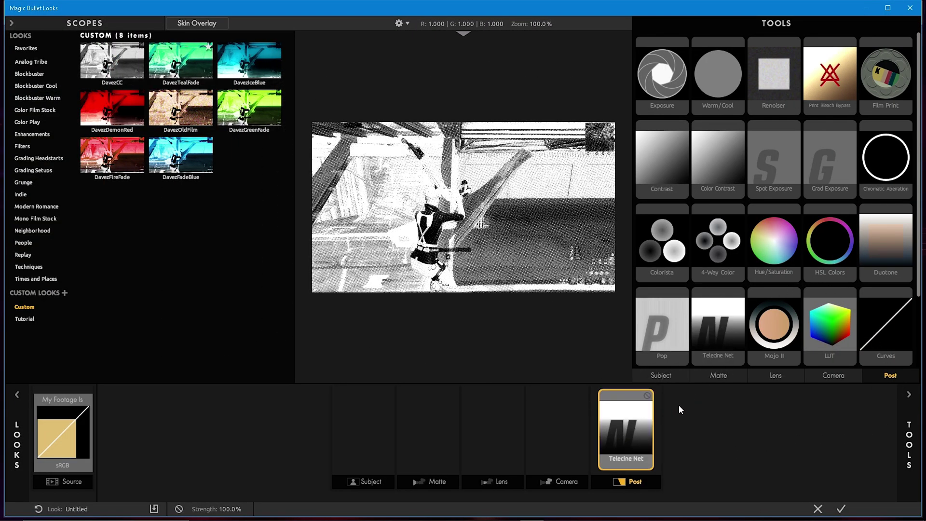
drag(885, 323, 763, 435)
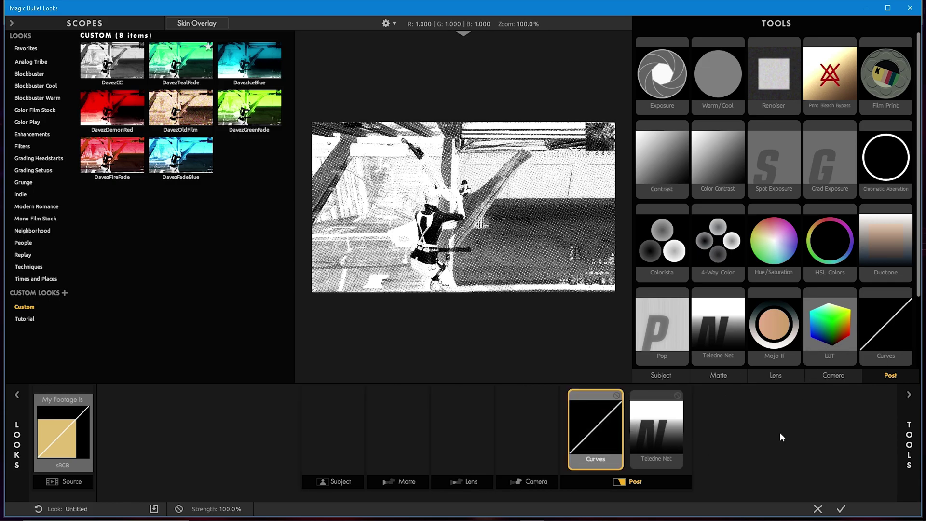
click(909, 439)
drag(848, 94, 845, 90)
drag(808, 143, 806, 143)
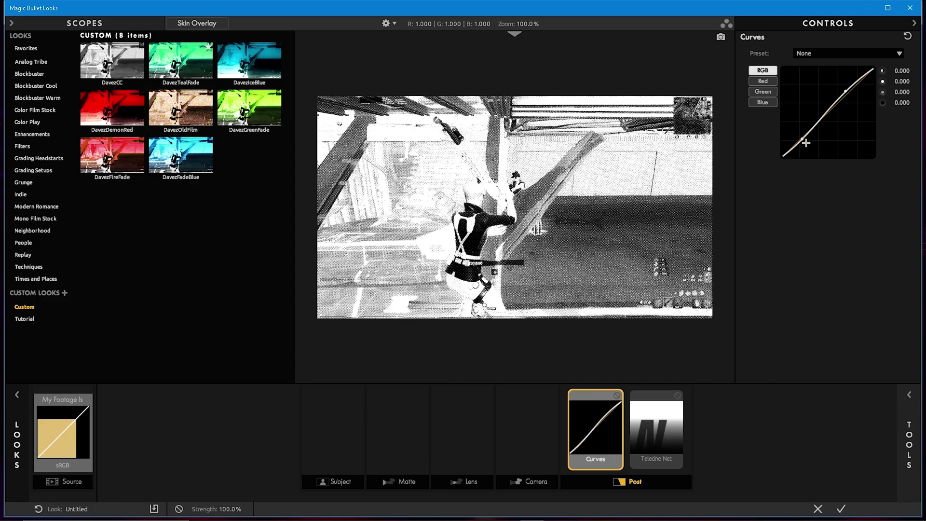
Step: Add a Gradient tool to the Matte stage, darken its color to a neutral grey of 0.313, and accept the look
click(909, 453)
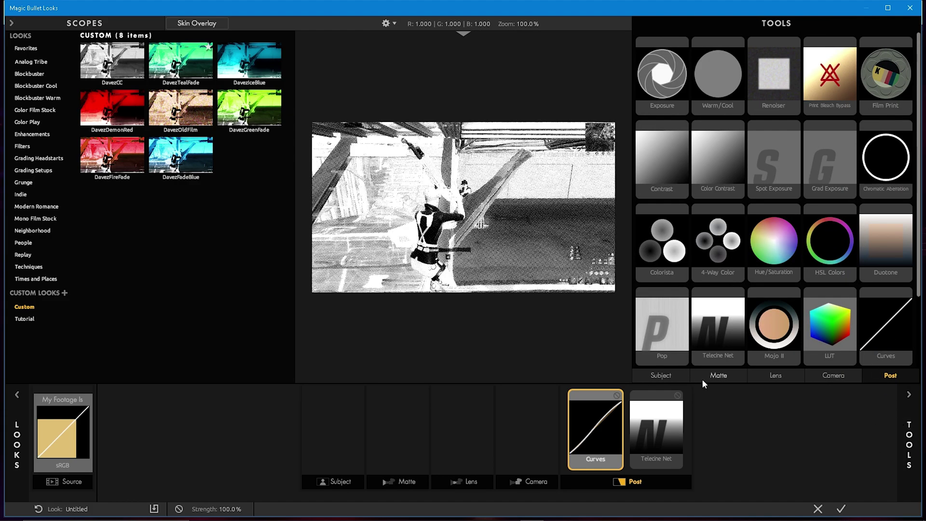
click(705, 379)
drag(786, 77, 588, 383)
click(913, 397)
mouse_move(825, 183)
mouse_down()
mouse_move(829, 193)
mouse_move(821, 171)
mouse_move(846, 183)
mouse_move(817, 196)
mouse_move(842, 189)
mouse_up()
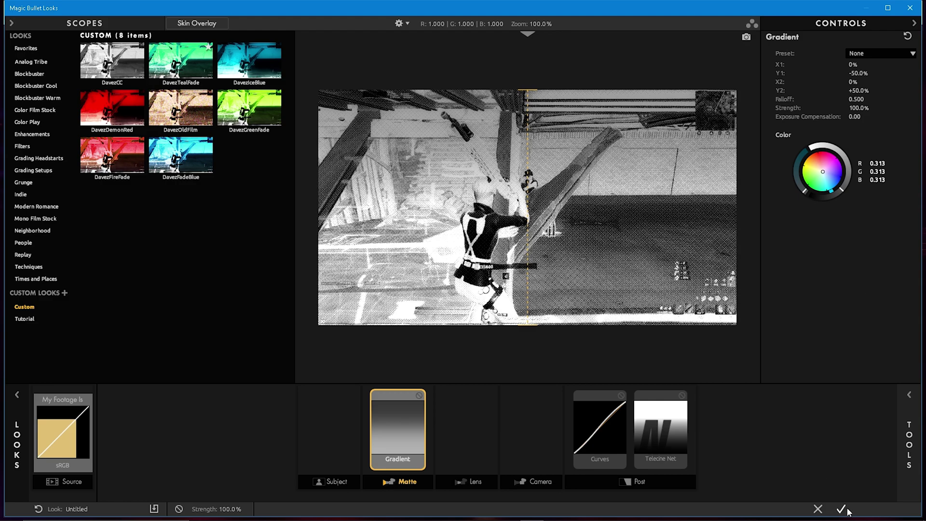
mouse_move(848, 518)
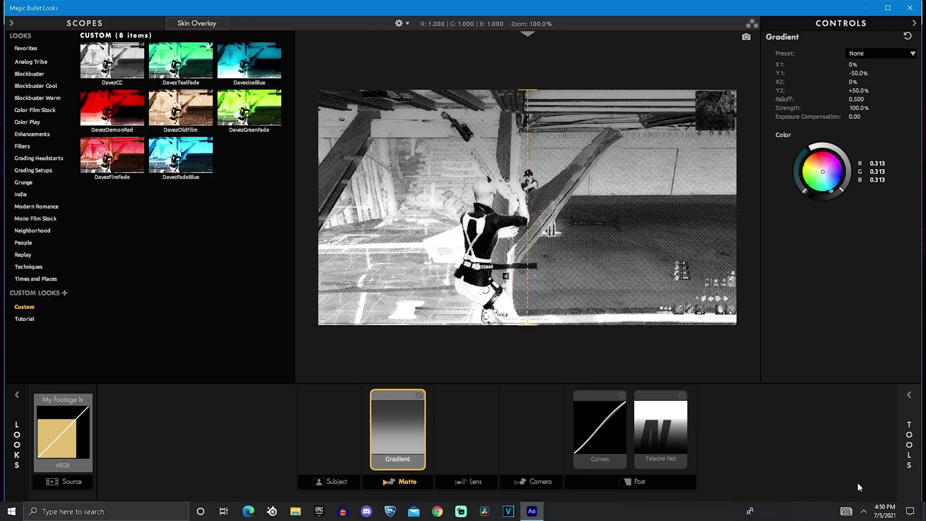
click(840, 510)
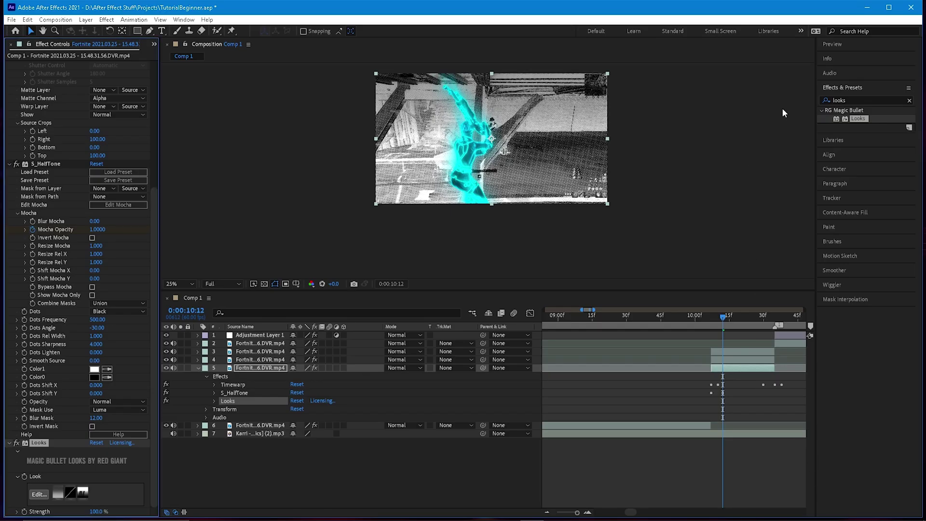
Step: Keyframe the Strength of Looks on the halftone clip from 0% at 0:00:10:07 to 100% at 0:00:10:12
drag(721, 316, 712, 320)
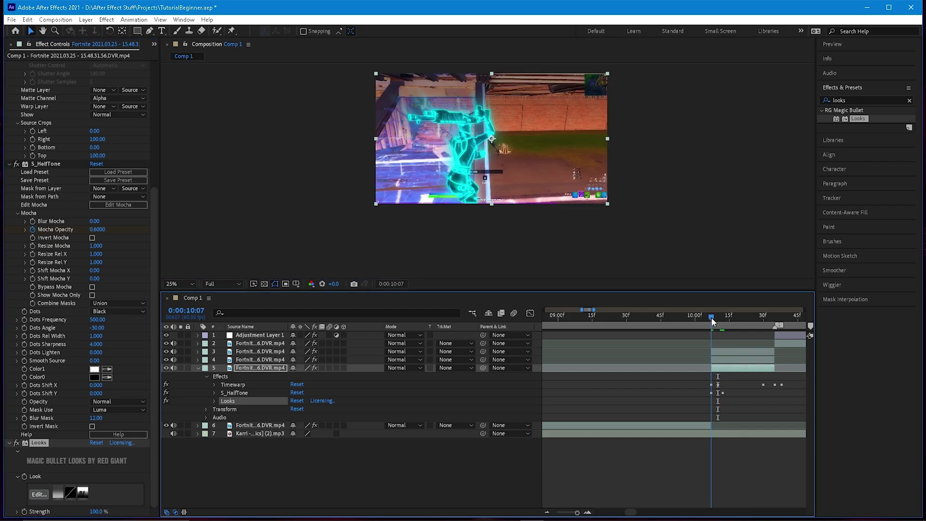
click(722, 351)
click(725, 367)
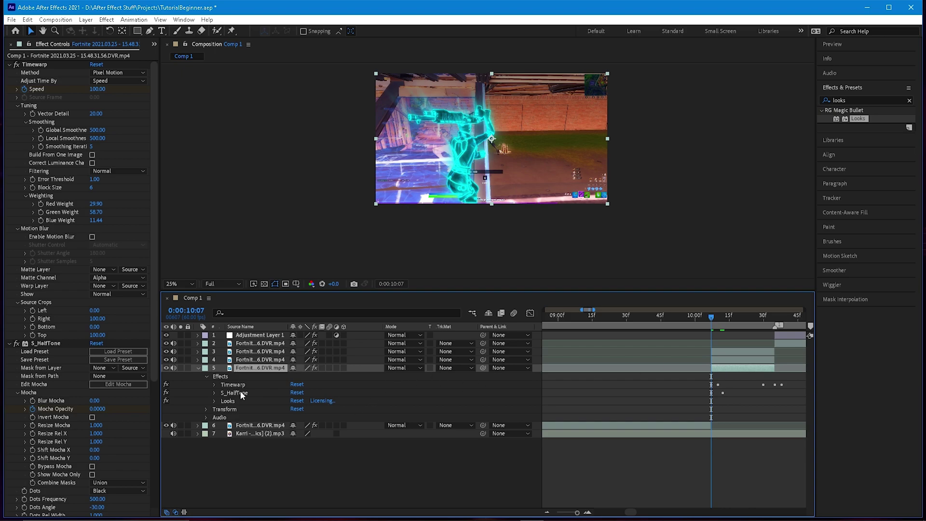
click(214, 401)
click(230, 416)
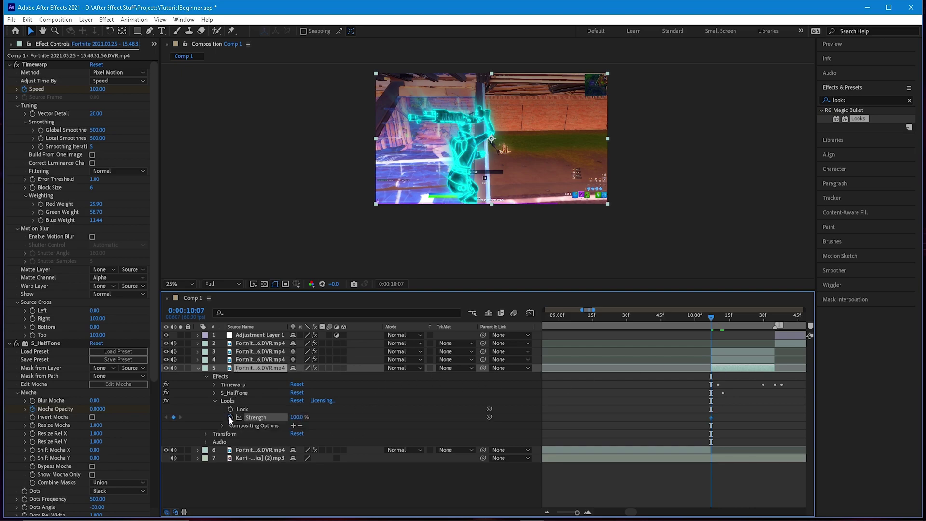
drag(297, 417, 211, 431)
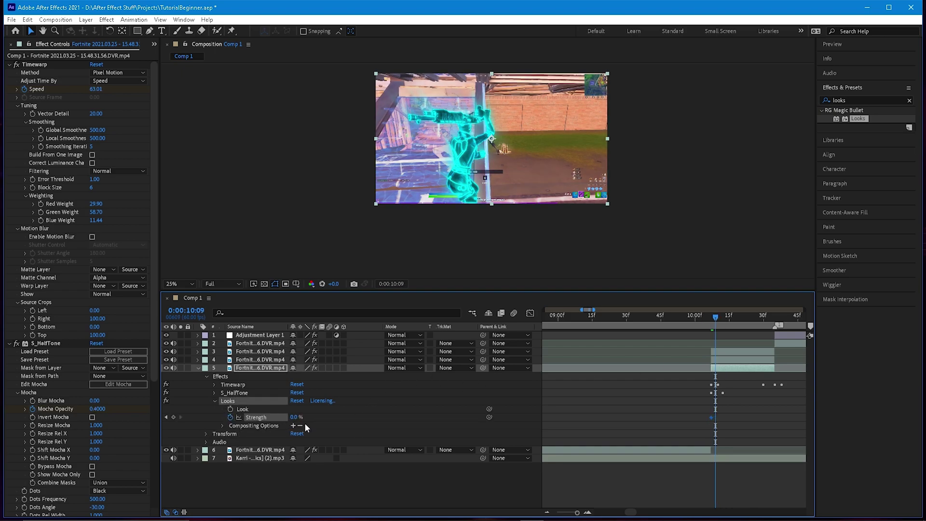
click(293, 417)
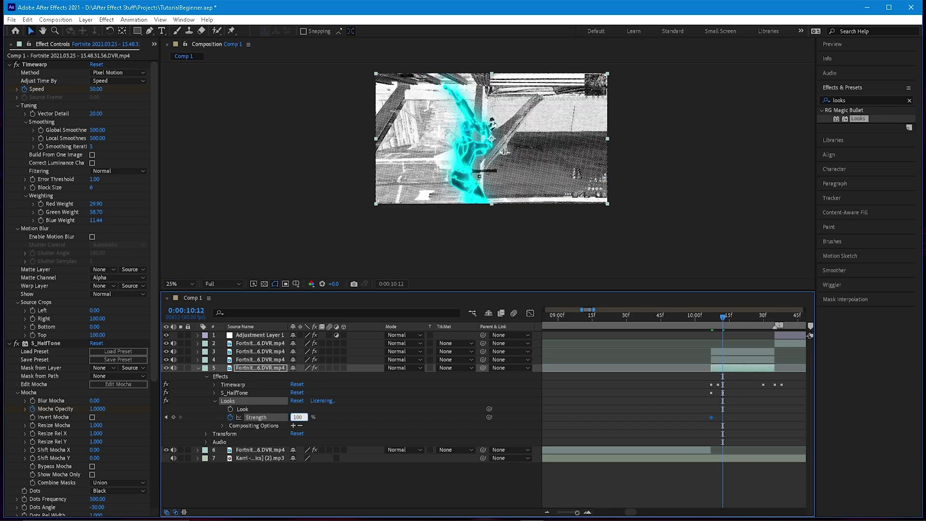
text(100)
key(Return)
Step: Keyframe the opacity of the cutout clip on layer 3 from 0% at 0:00:10:07 to 100% at 0:00:10:12
click(737, 352)
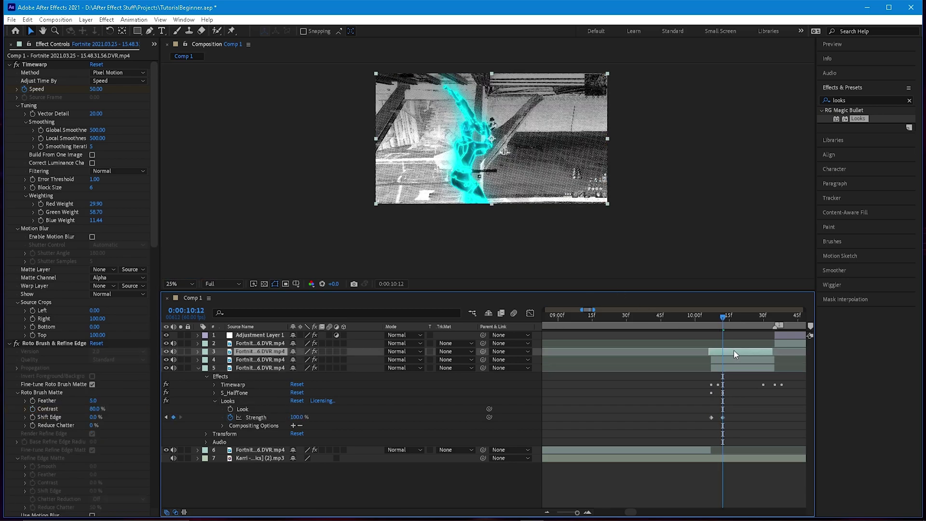
key(t)
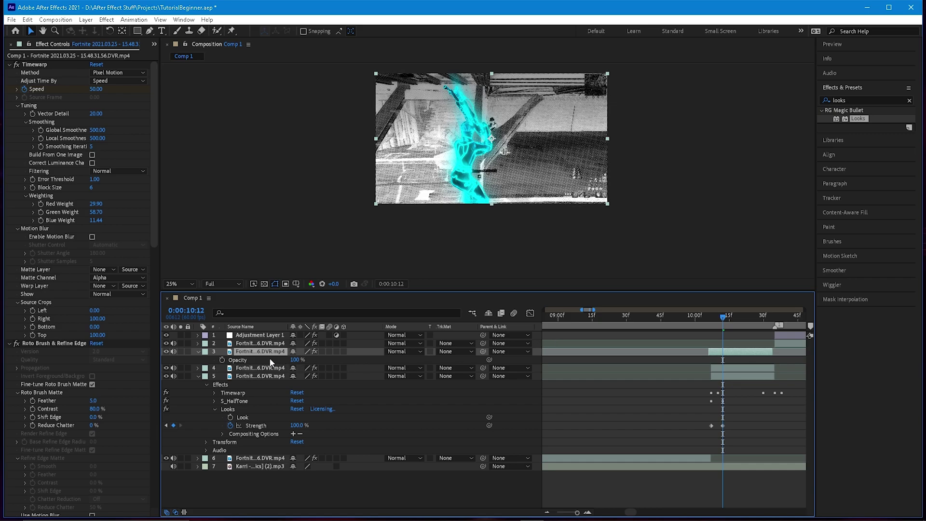
click(710, 323)
key(ctrl+z)
drag(714, 324, 712, 322)
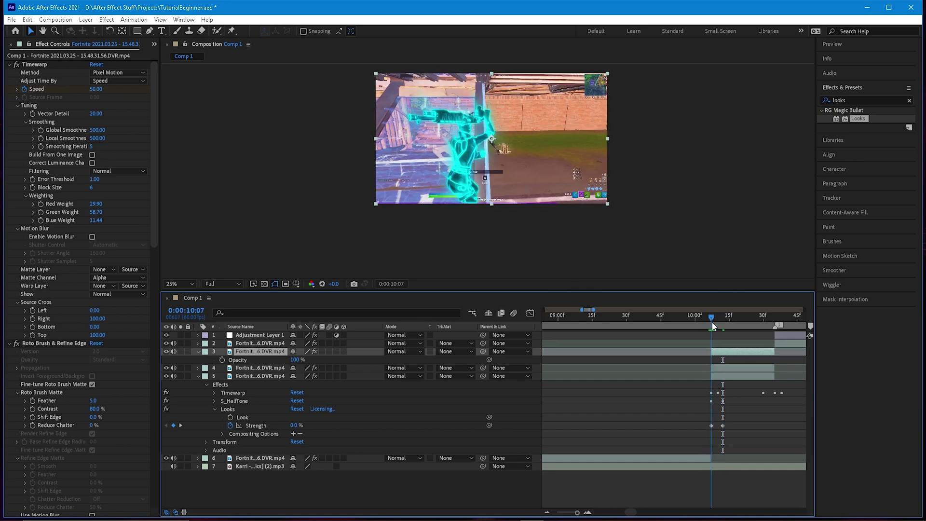
click(220, 360)
drag(294, 360, 150, 370)
key(space)
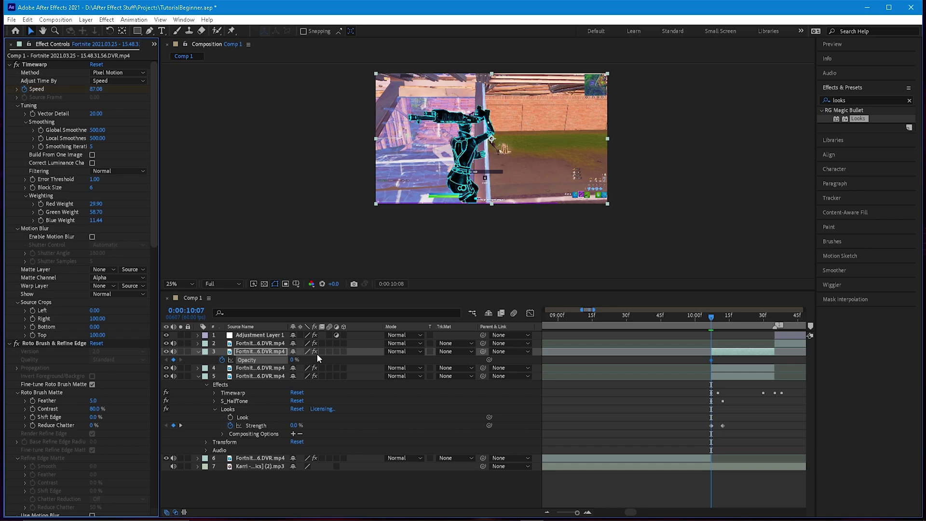
click(293, 359)
key(Return)
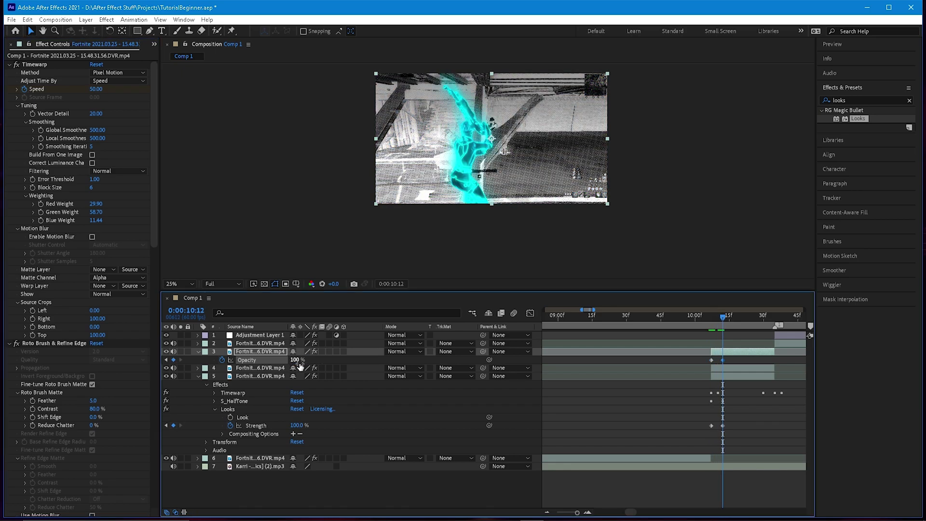
Step: Try to fade in the cutout clip on layer 4 with opacity 0% at 0:00:10:07 and 100% at 0:00:10:12
click(737, 367)
key(t)
click(710, 316)
drag(296, 376, 111, 398)
key(Page_Down)
key(Page_Down)
key(Page_Down)
key(Page_Down)
key(Page_Down)
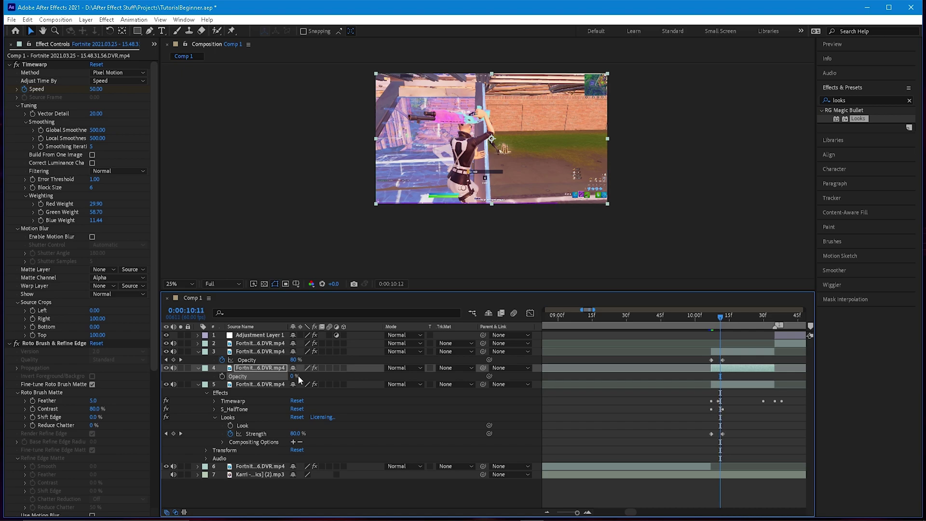
click(294, 376)
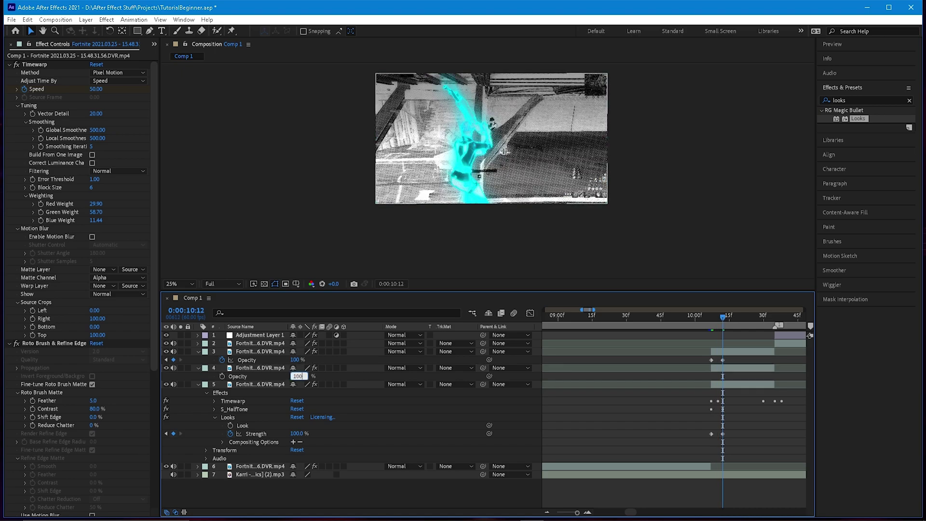
key(Return)
Step: Play back the transition into the halftone section from 0:00:09:59
drag(715, 321, 694, 321)
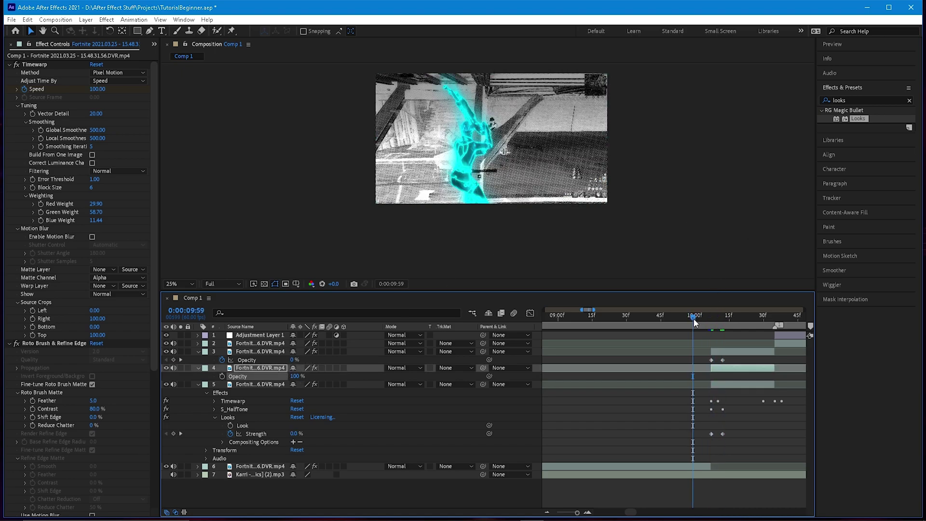
key(space)
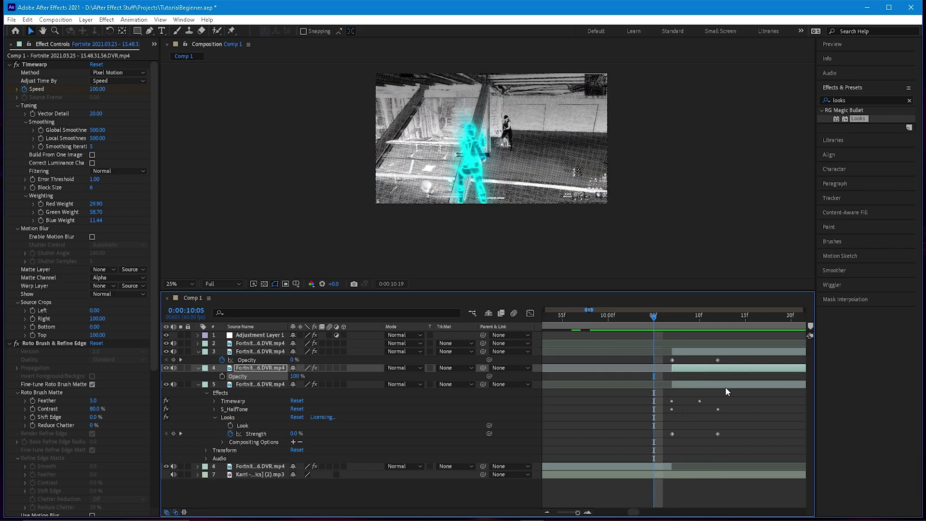
scroll(725, 386, down, 3)
alt+scroll(711, 343, down, 3)
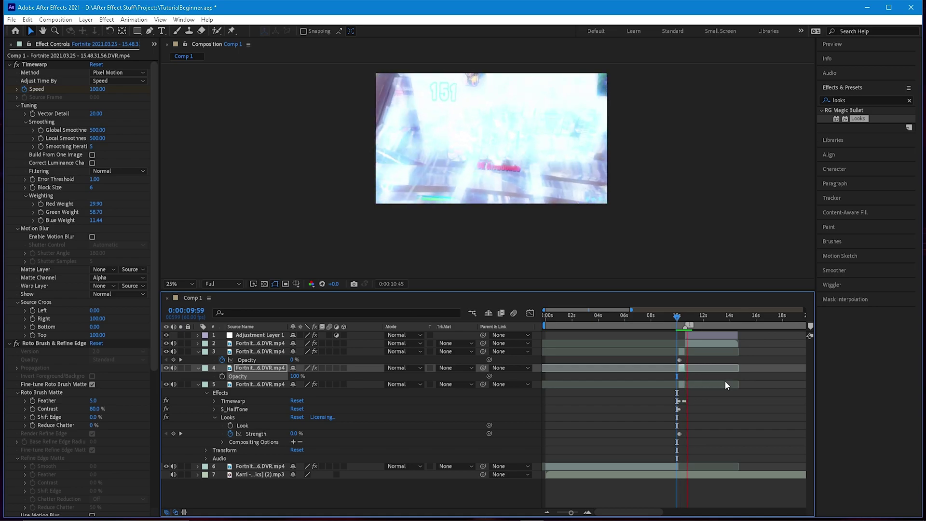
key(space)
Step: Create a new adjustment layer and place it at the top of the layer stack
alt+scroll(693, 337, up, 3)
mouse_move(610, 322)
mouse_down()
mouse_move(598, 319)
mouse_move(625, 318)
mouse_up()
alt+scroll(624, 322, up, 2)
right_click(358, 341)
mouse_move(381, 344)
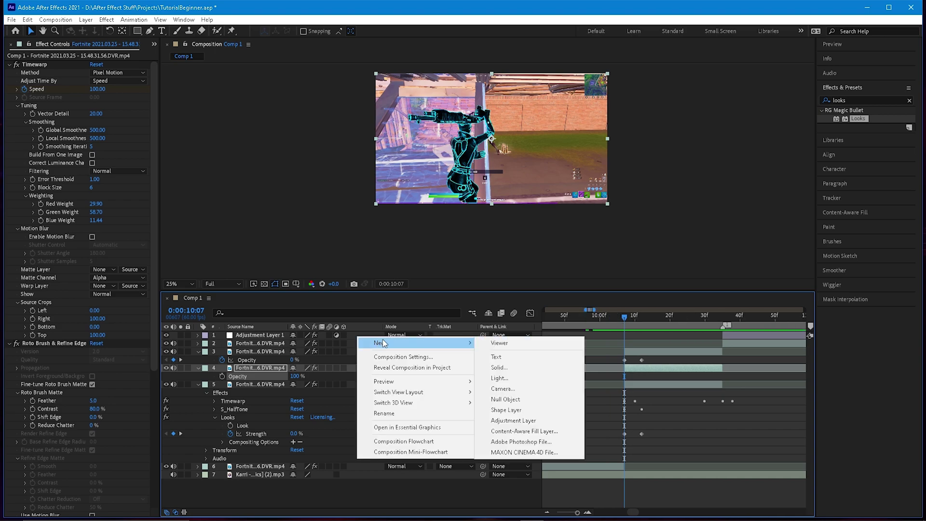
click(487, 416)
drag(279, 370, 282, 332)
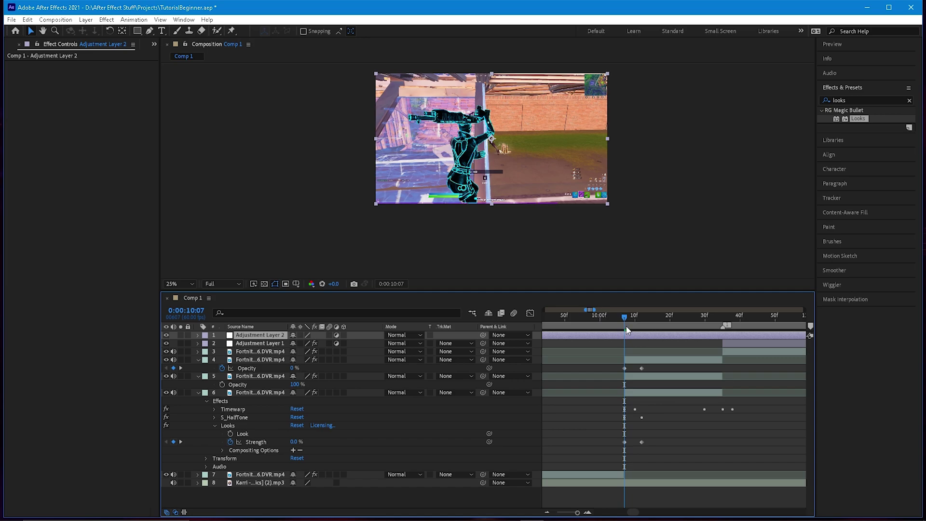
Step: Split Adjustment Layer 2 at 0:00:09:57 and delete the part before the cut
mouse_move(624, 317)
mouse_down()
mouse_move(614, 319)
mouse_move(624, 320)
mouse_up()
key(Page_Up)
key(Page_Up)
key(Page_Up)
key(Page_Up)
key(Page_Up)
key(Page_Up)
key(Page_Up)
key(Page_Up)
key(Page_Up)
key(Page_Up)
key(ctrl+shift+d)
click(577, 343)
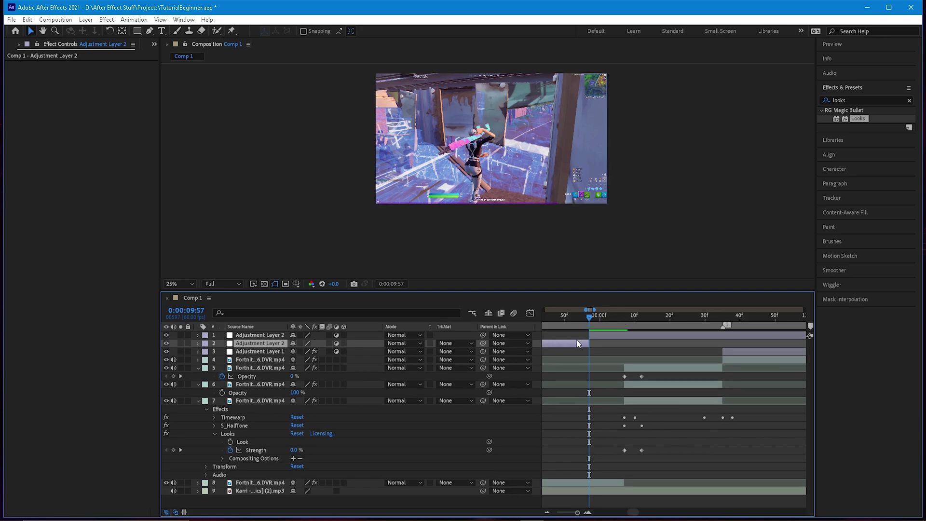
key(Delete)
Step: Trim the end of Adjustment Layer 2 to 0:00:10:35, where the halftone clips end
drag(590, 316, 641, 315)
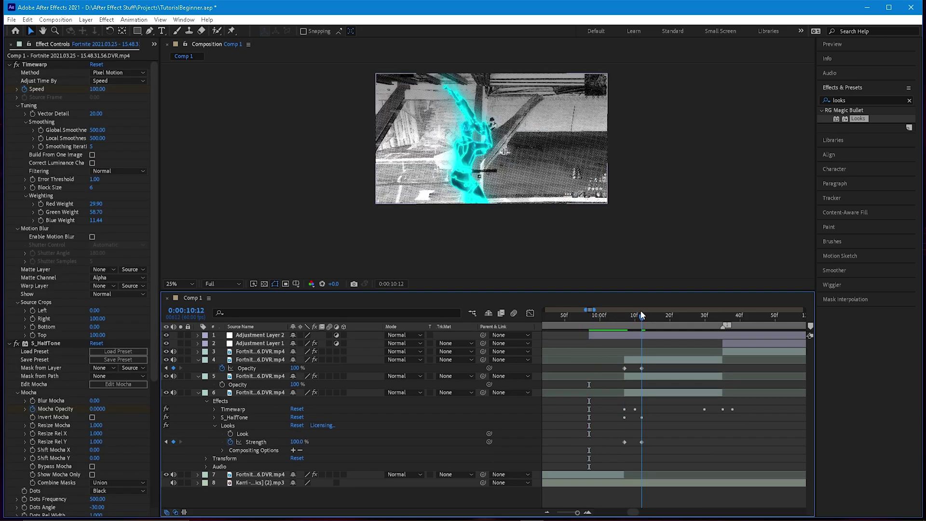
click(676, 336)
click(723, 317)
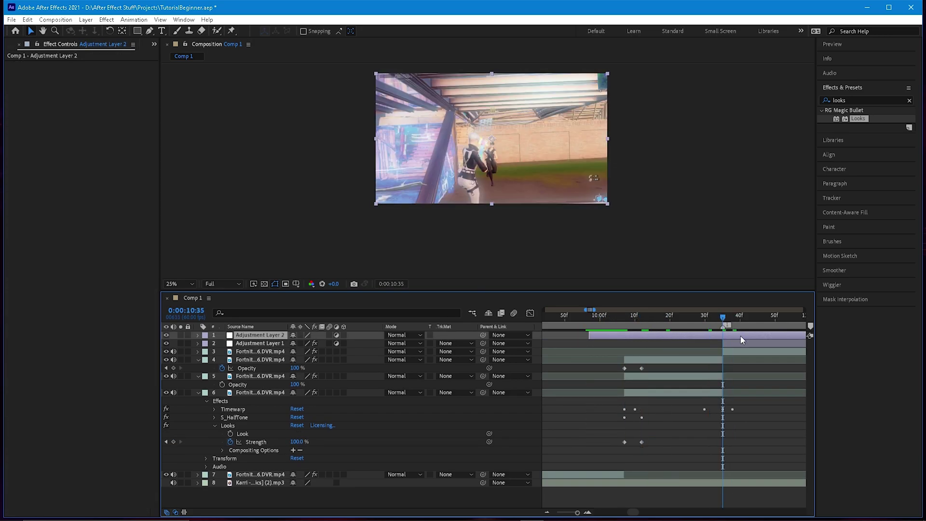
Step: Find the Radial Blur effect and apply it to Adjustment Layer 2
drag(722, 316, 628, 315)
click(857, 110)
double_click(852, 101)
text(radial)
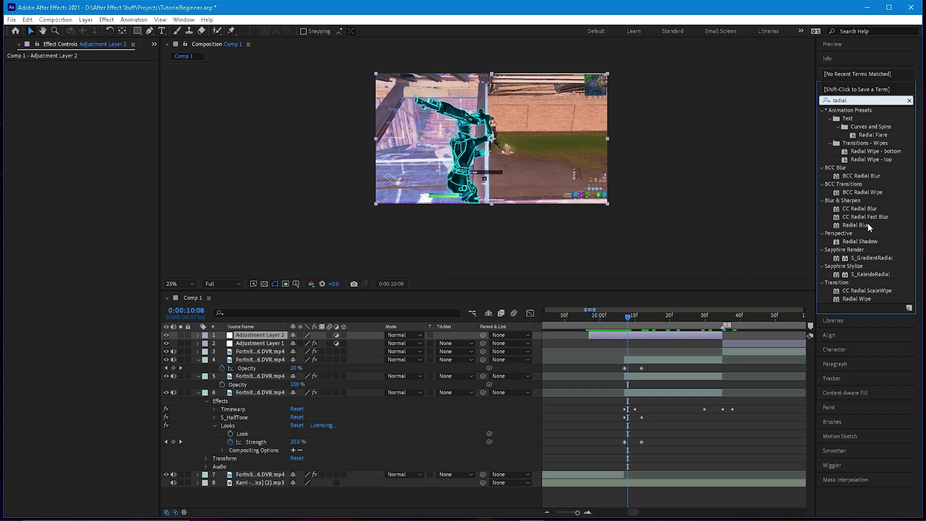
drag(868, 224, 632, 331)
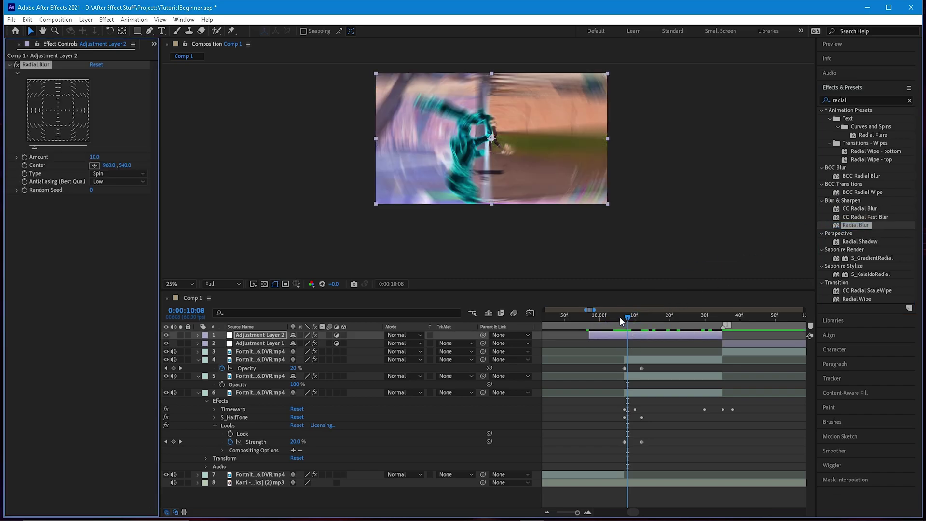
Step: Set the Radial Blur Amount to 0 and keyframe it at 0:00:09:57, the start of the adjustment layer
click(98, 157)
text(0)
key(Return)
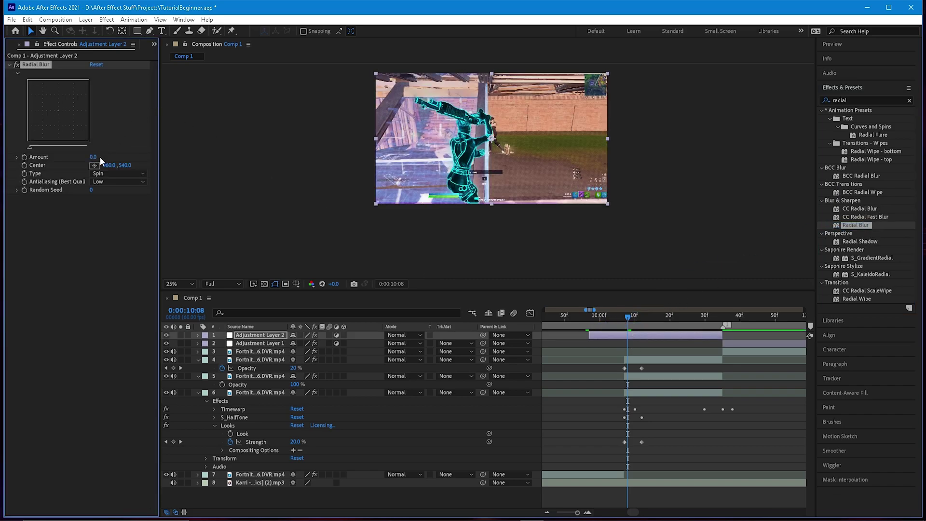
click(589, 319)
click(24, 157)
Step: Keyframe the Radial Blur Amount at 10 at 0:00:10:07
drag(585, 319, 626, 318)
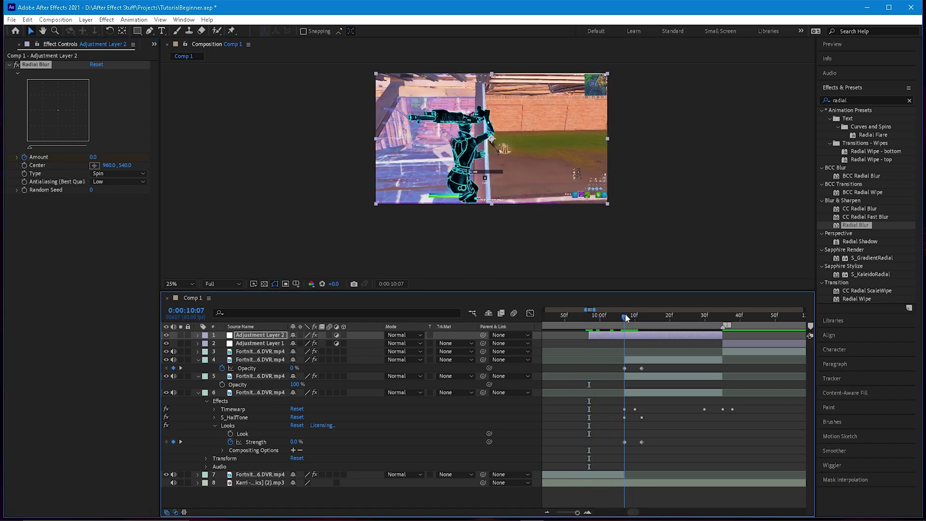
click(95, 158)
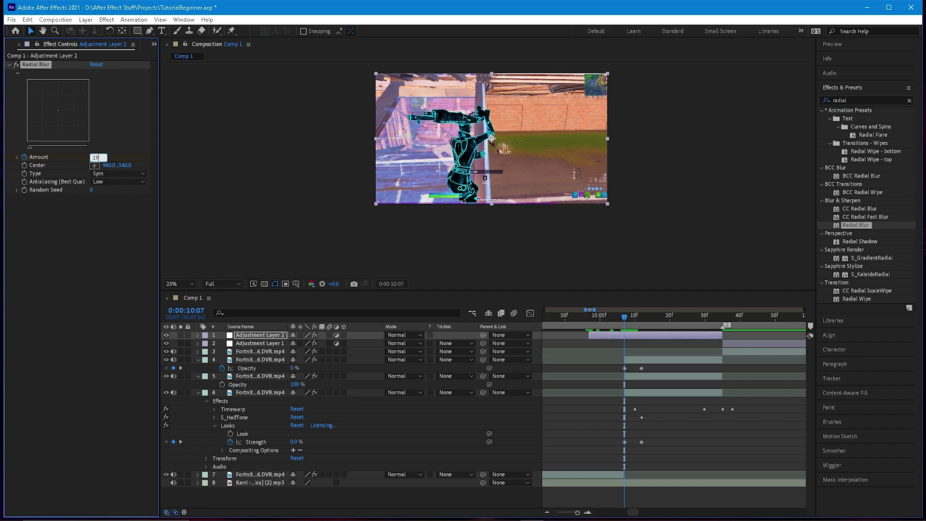
key(Return)
click(95, 159)
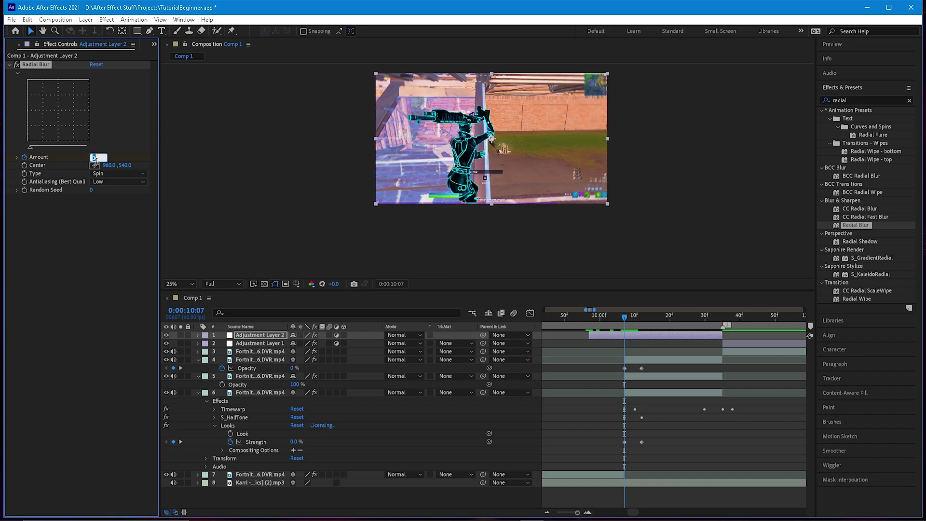
text(00)
key(Return)
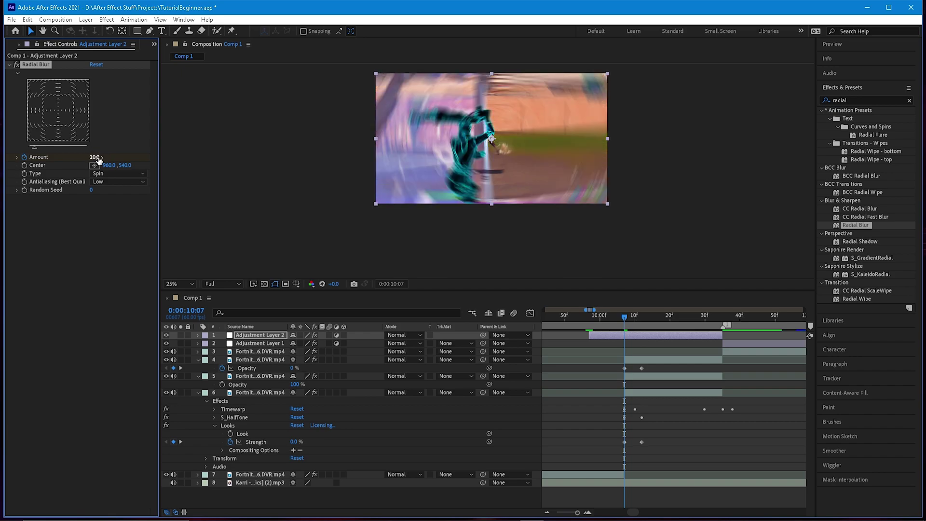
Step: Keyframe the Radial Blur Amount at 0 at 0:00:10:12 and preview the blur
key(Page_Down)
key(Page_Down)
key(Page_Down)
key(Page_Down)
key(Page_Down)
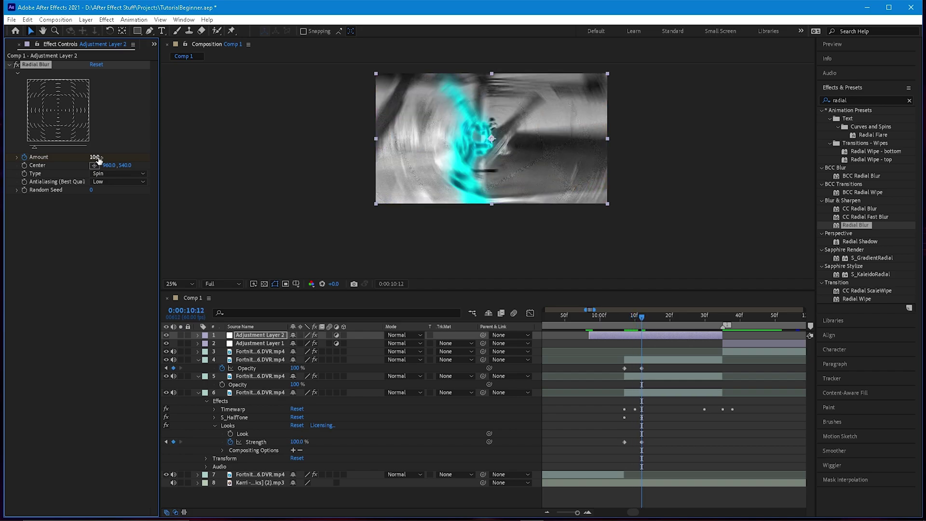
click(95, 157)
click(102, 296)
key(space)
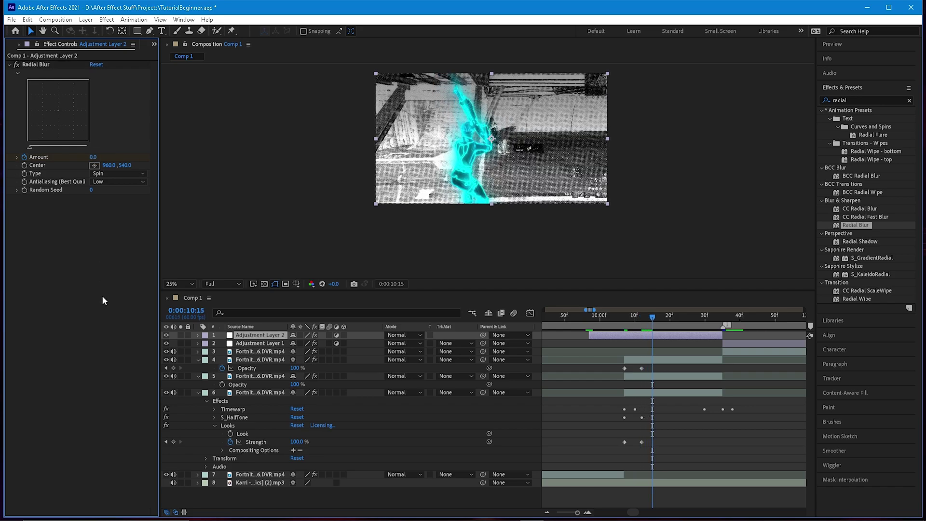
Step: Keyframe the Radial Blur Amount at 0 at 0:00:10:17 for a longer blur fade-out
click(96, 156)
text(100)
key(Return)
click(97, 158)
text(0)
key(Return)
Step: Reveal the Radial Blur keyframes on Adjustment Layer 2 and delete the Amount keyframe at 0:00:10:12
drag(607, 328, 625, 322)
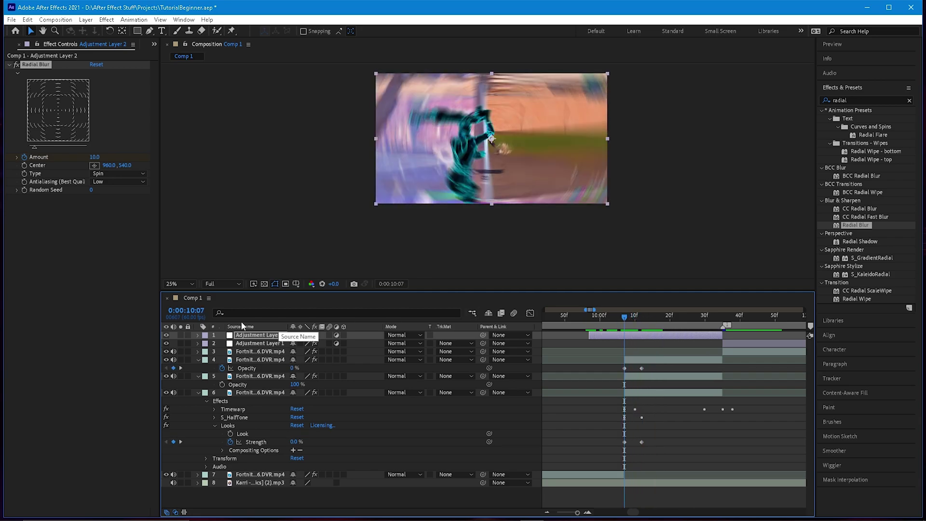
click(199, 336)
click(205, 344)
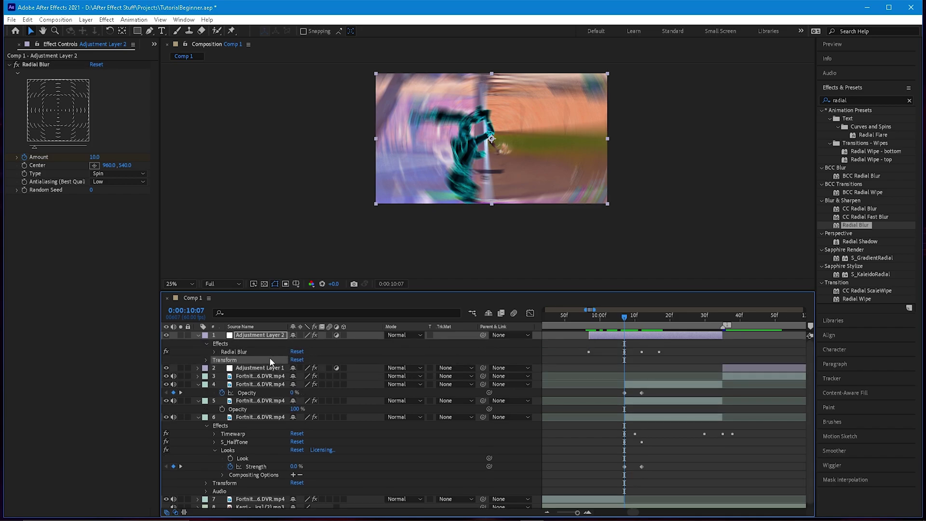
click(215, 352)
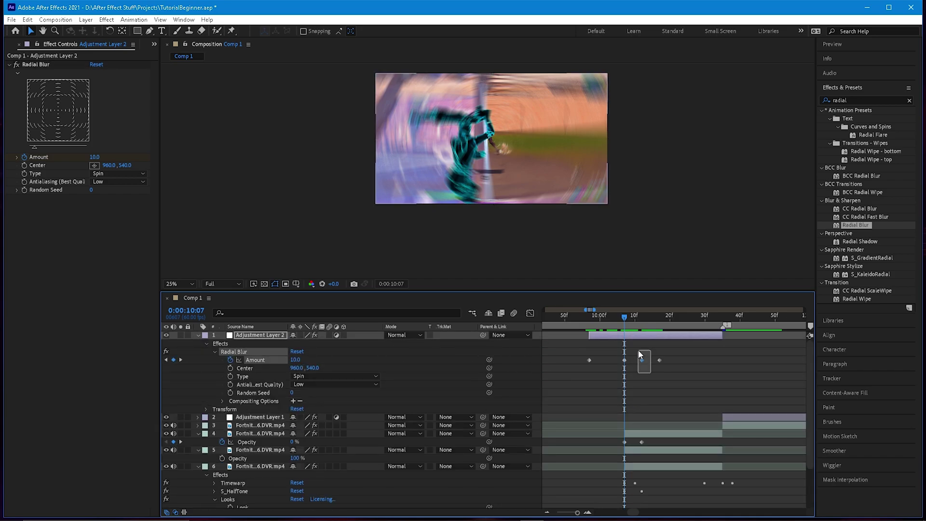
mouse_move(621, 318)
mouse_down()
mouse_move(589, 321)
mouse_move(652, 320)
mouse_move(593, 327)
mouse_move(625, 320)
mouse_up()
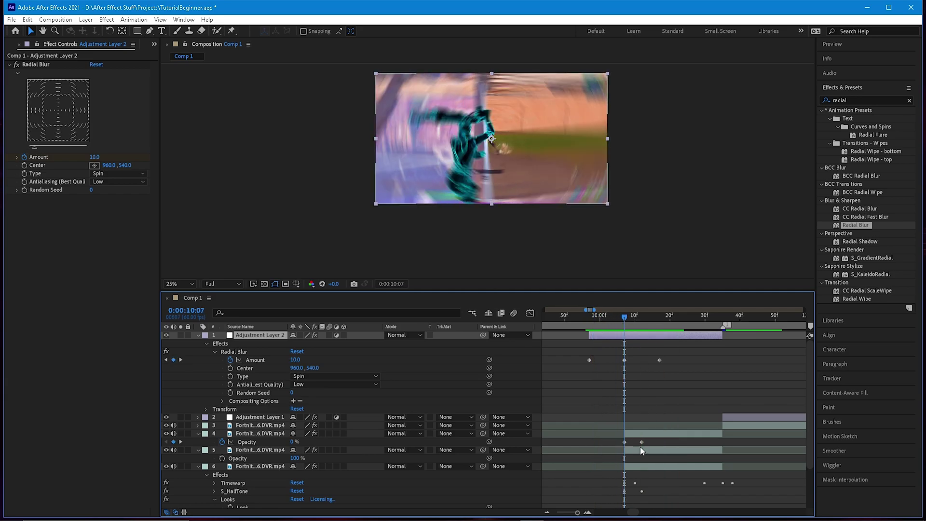
Step: Set the opacity of the cutout clip on layer 5 to 0% and keyframe it at 0:00:10:07
click(636, 434)
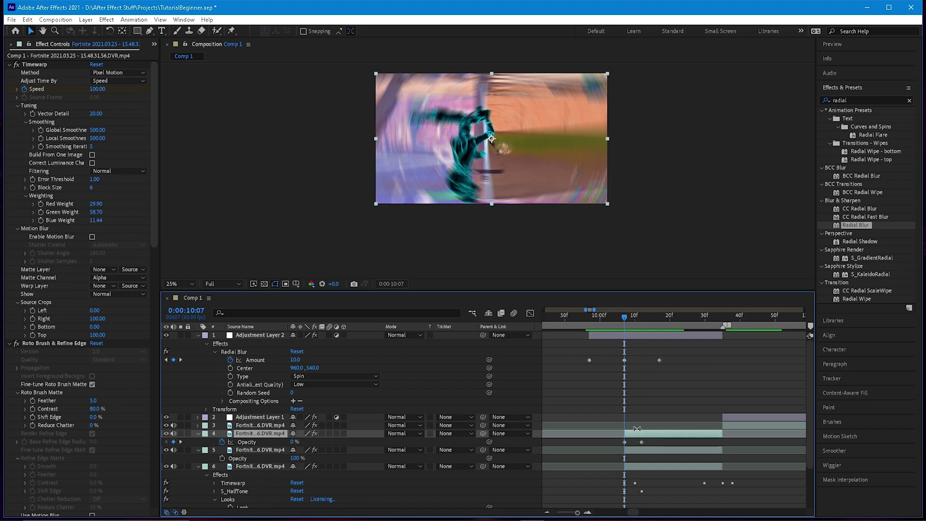
drag(627, 320, 625, 320)
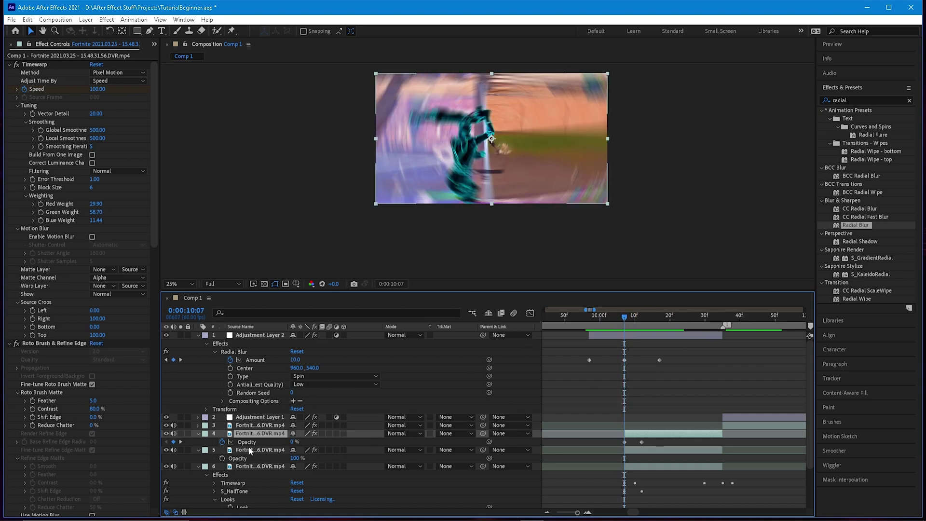
click(252, 451)
key(t)
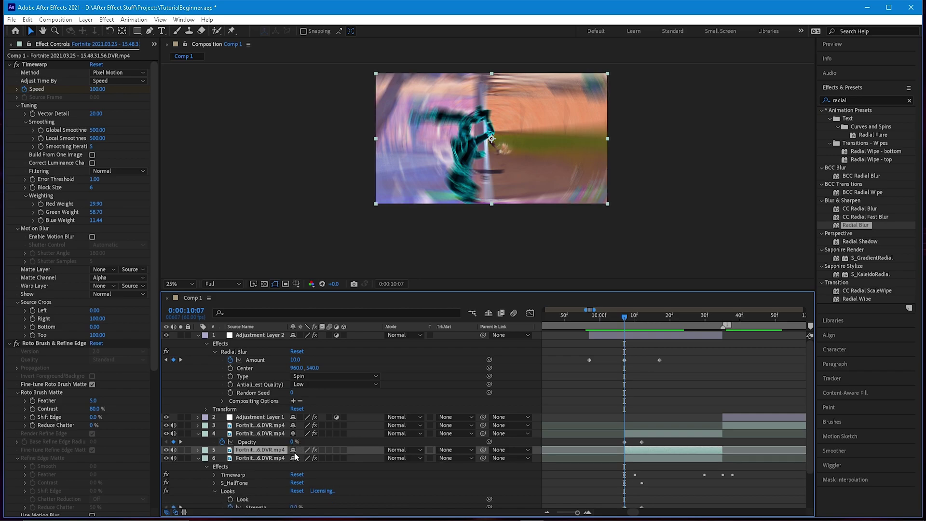
key(t)
click(297, 459)
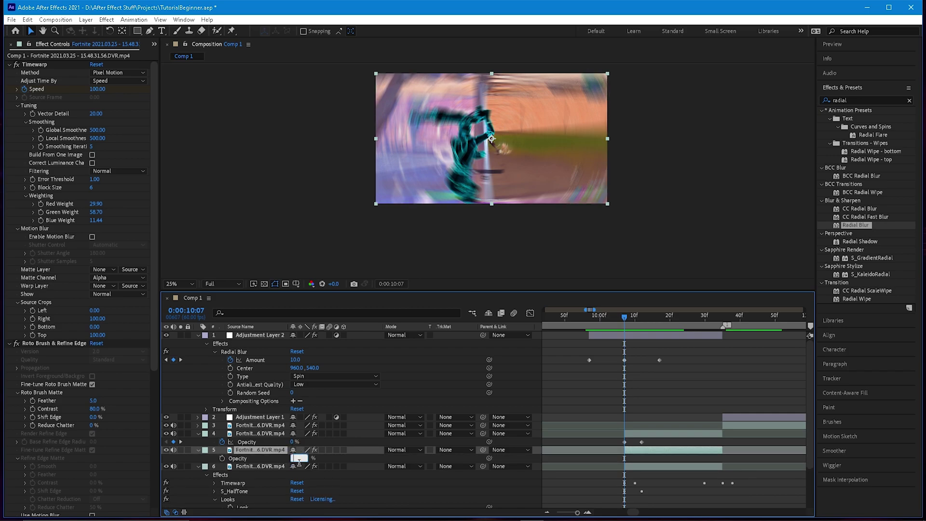
key(Return)
click(223, 459)
Step: Keyframe the layer 5 cutout clip's opacity at 100% at 0:00:10:12
key(Page_Down)
key(Page_Down)
key(Page_Down)
key(Page_Down)
key(Page_Down)
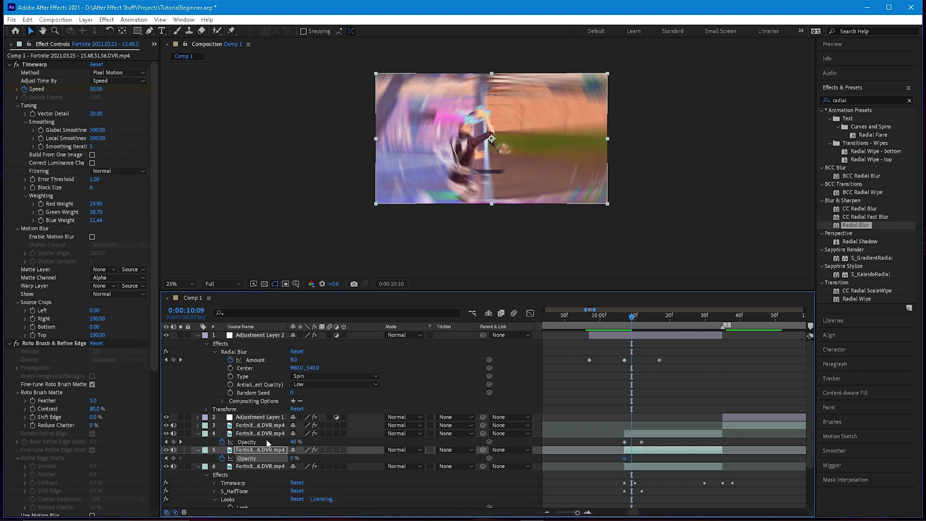
click(295, 459)
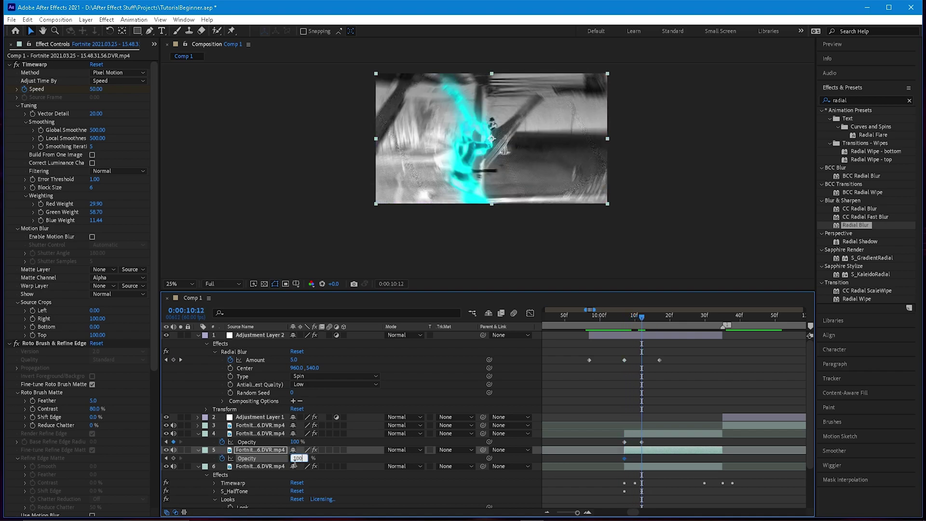
text(100)
key(Return)
Step: Play back the combined cutout fade and radial blur from 0:00:10:07
mouse_move(646, 326)
mouse_down()
mouse_move(589, 323)
mouse_move(629, 320)
mouse_up()
key(space)
key(space)
Step: Search the effects for "warp" and apply the Distort Warp effect to Adjustment Layer 2
drag(868, 102, 794, 100)
key(BackSpace)
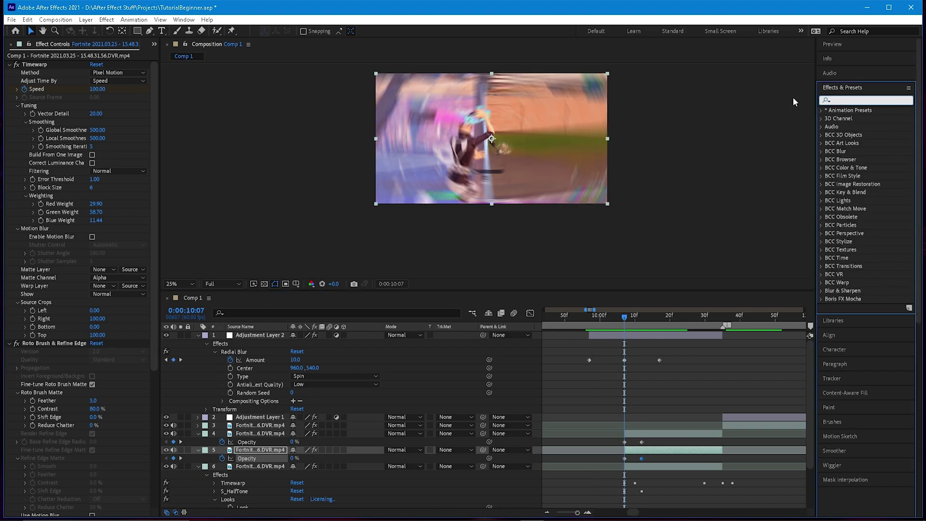
text(warp)
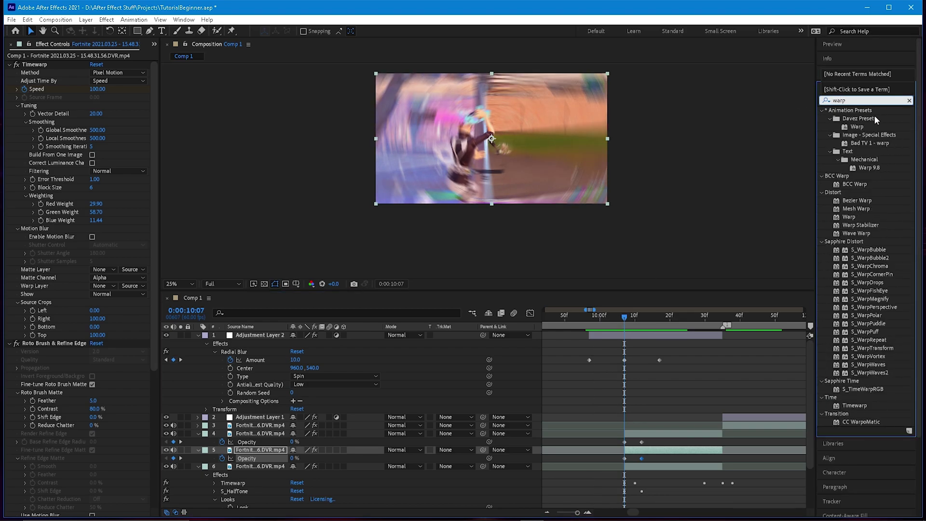
drag(849, 216, 644, 337)
Step: Set Adjustment Layer 2's Warp style to FishEye and keyframe its Bend at 0 at 0:00:10:07
click(112, 206)
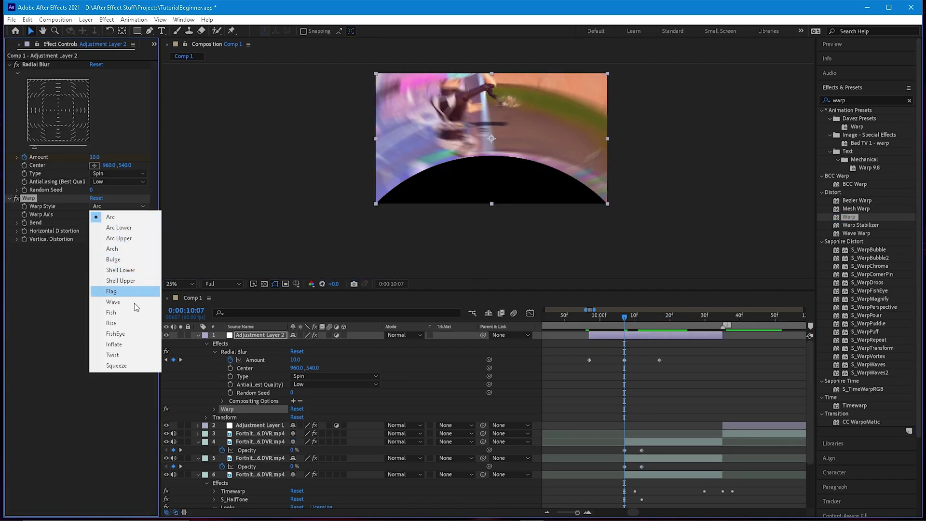
click(138, 334)
click(92, 223)
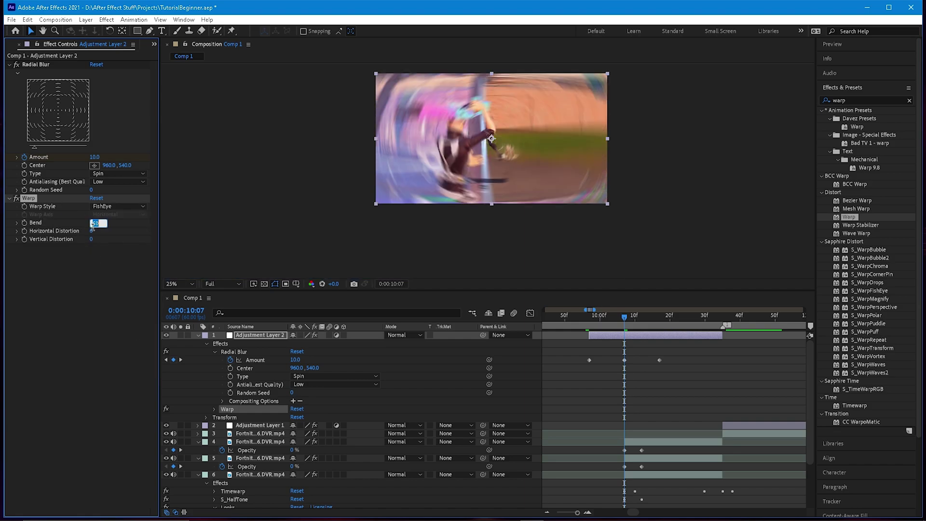
key(Return)
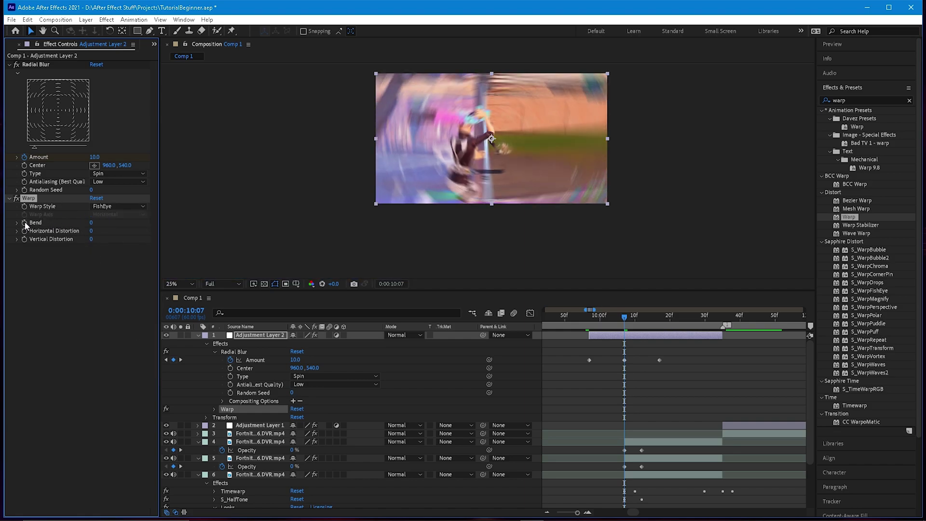
Step: Reveal the Warp properties of Adjustment Layer 2 and add a Bend keyframe of 0 ten frames before 0:00:10:35
drag(634, 321, 724, 314)
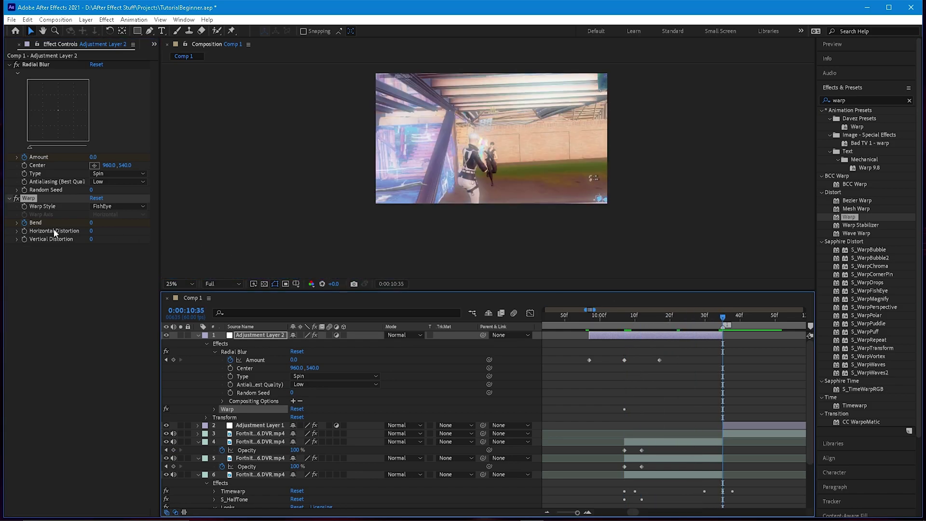
click(215, 409)
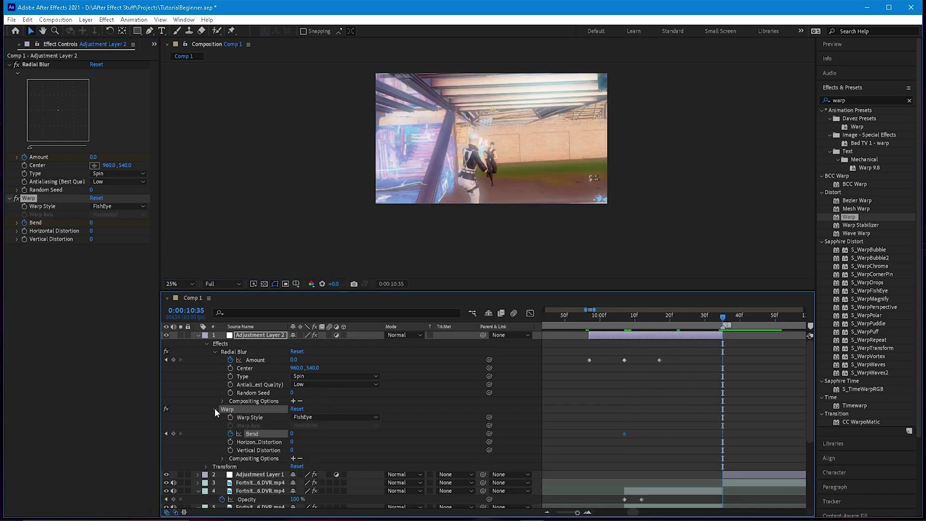
key(Page_Up)
key(Page_Up)
key(Page_Up)
key(Page_Up)
key(Page_Up)
key(Page_Up)
key(Page_Up)
key(Page_Up)
key(Page_Up)
key(Page_Up)
click(173, 434)
Step: Keyframe the Warp Bend of Adjustment Layer 2 at -65 at 0:00:10:35
drag(697, 319, 724, 319)
click(293, 434)
drag(707, 320, 725, 313)
click(95, 223)
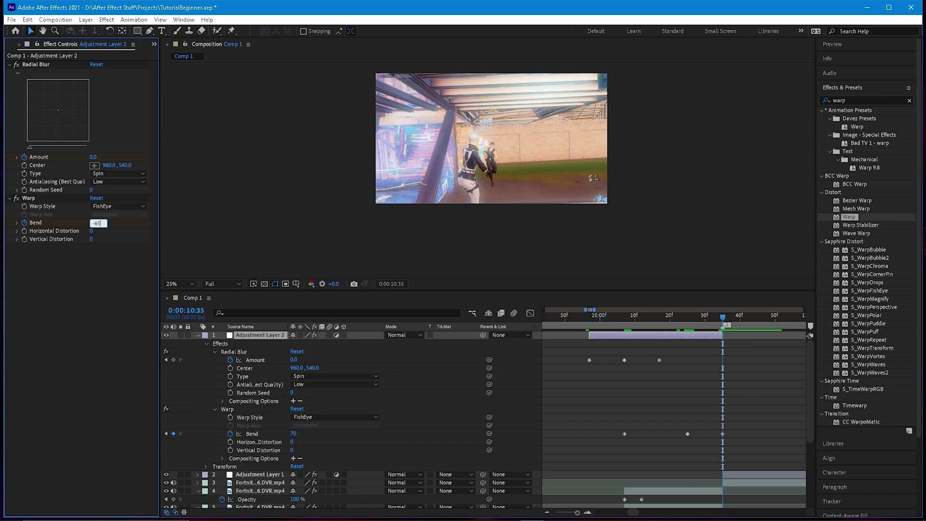
text(-65)
key(Return)
Step: Play back the radial blur and fisheye Bend animation up to the cut at 0:00:10:35
drag(723, 319, 652, 321)
key(space)
scroll(685, 442, down, 3)
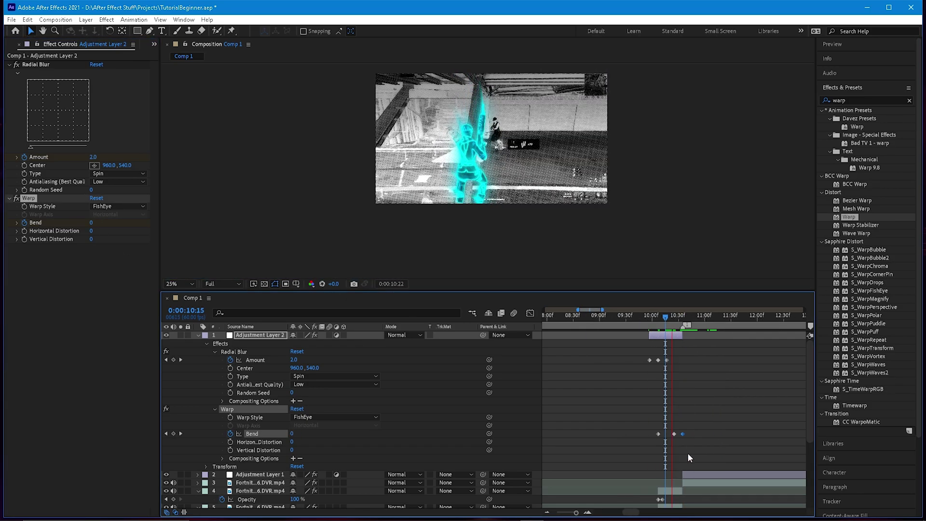
scroll(688, 444, up, 5)
scroll(689, 444, down, 5)
Step: Replay the fisheye transition from 0:00:10:03 to check how it leads into the next clip
click(659, 320)
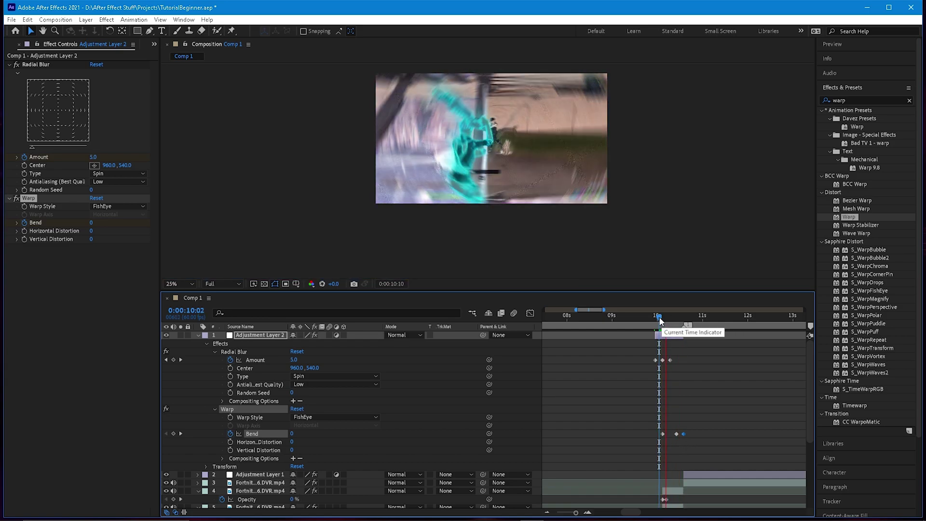
click(660, 326)
key(space)
scroll(682, 442, down, 5)
scroll(682, 441, up, 4)
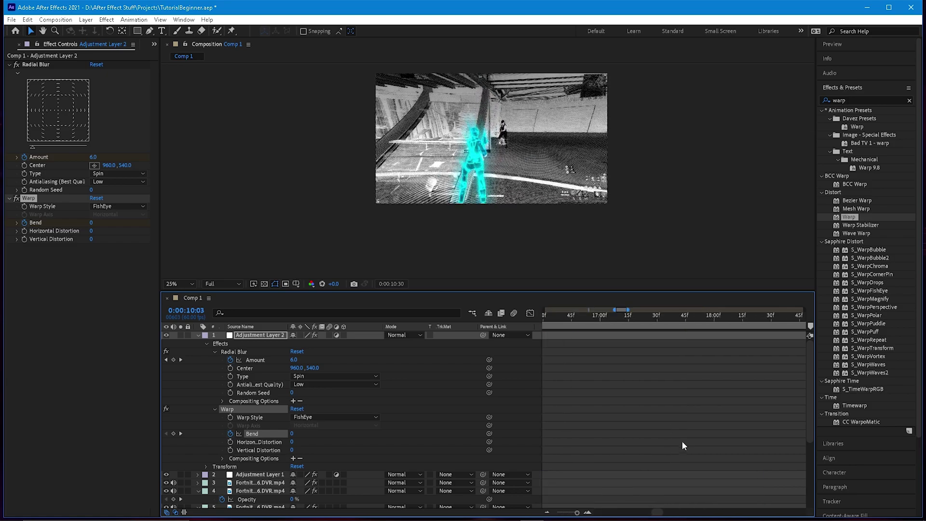
scroll(680, 440, down, 4)
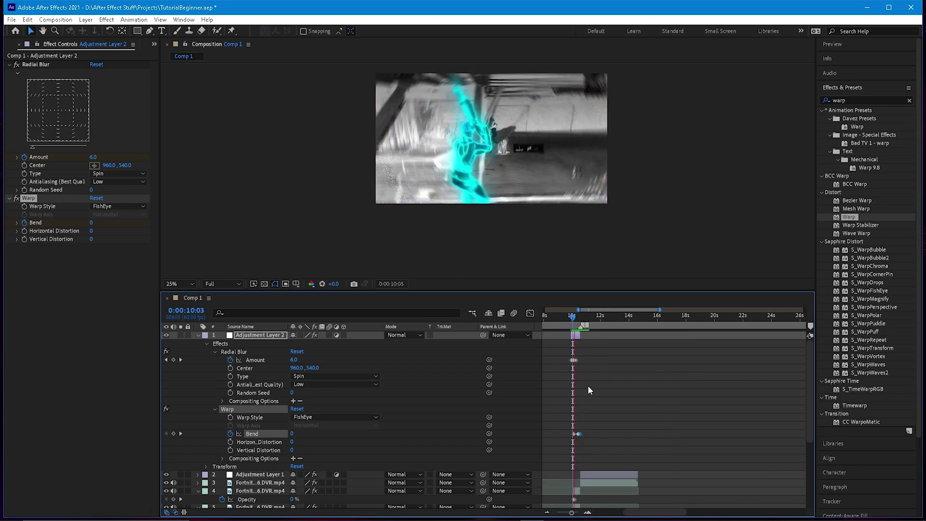
scroll(618, 444, down, 4)
scroll(620, 443, up, 3)
scroll(620, 443, down, 4)
drag(589, 317, 589, 320)
scroll(588, 334, up, 5)
key(space)
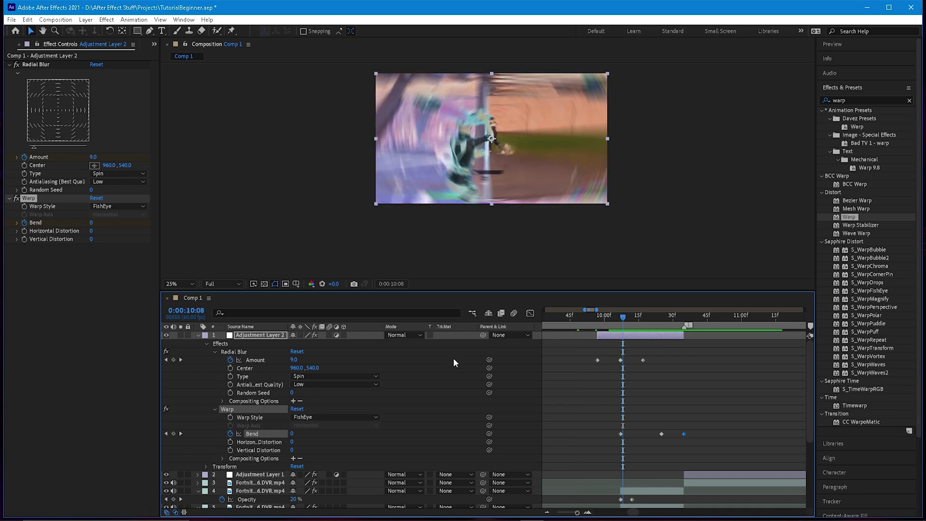
Step: Collapse Adjustment Layer 2 and add spas_sfx.wav at 0:00:10:35 and aa_Henriquin_Bass.mp3 just before 0:00:09:52 from File Explorer
click(198, 335)
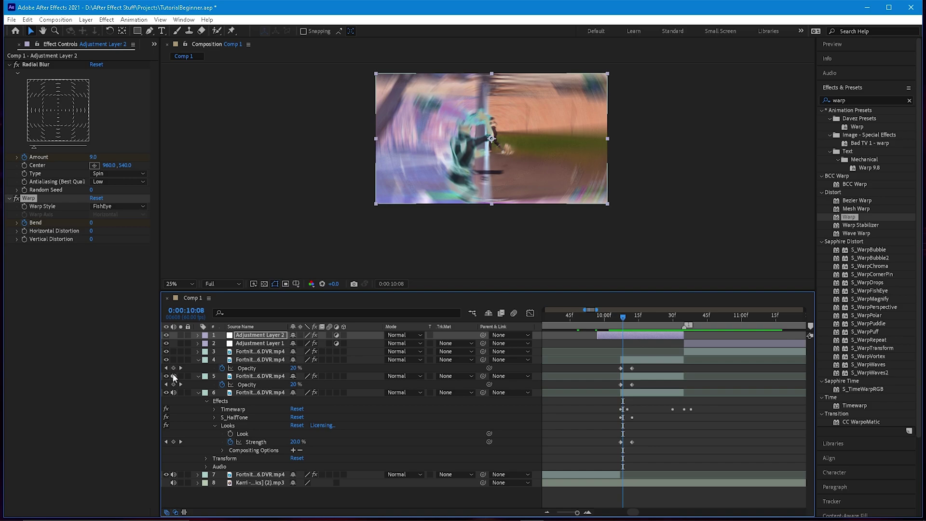
mouse_move(390, 519)
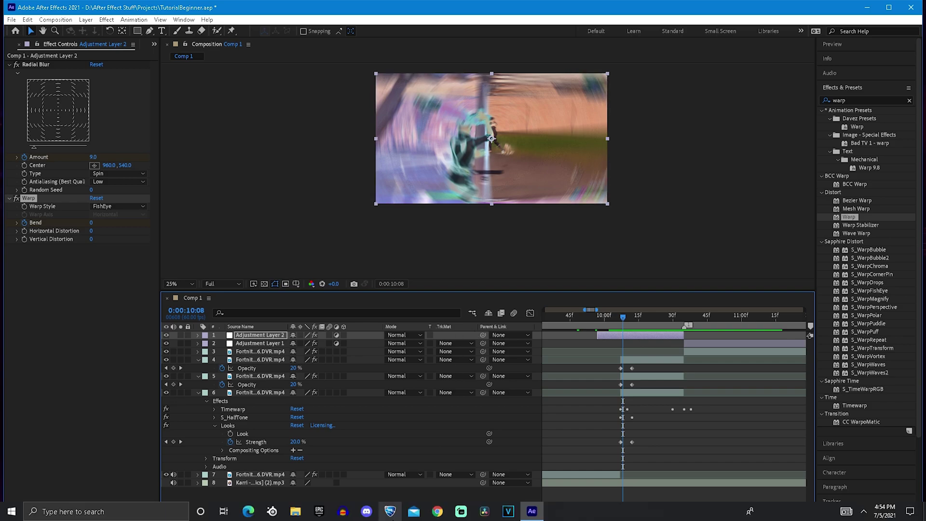
click(303, 509)
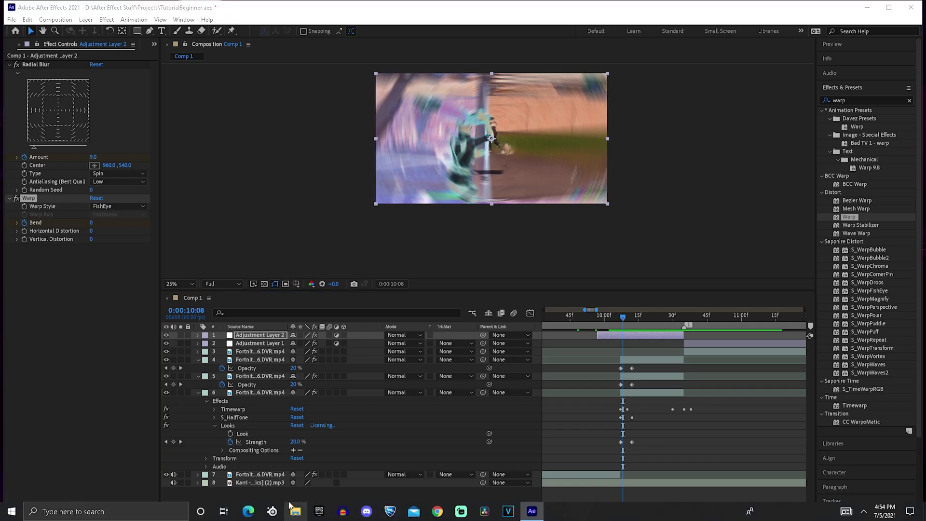
click(208, 363)
click(233, 329)
click(234, 305)
double_click(297, 251)
drag(304, 227, 607, 323)
Step: Play back the edit with the added sound effects from 0:00:09:52 and again from 0:00:09:57
scroll(637, 332, up, 1)
key(space)
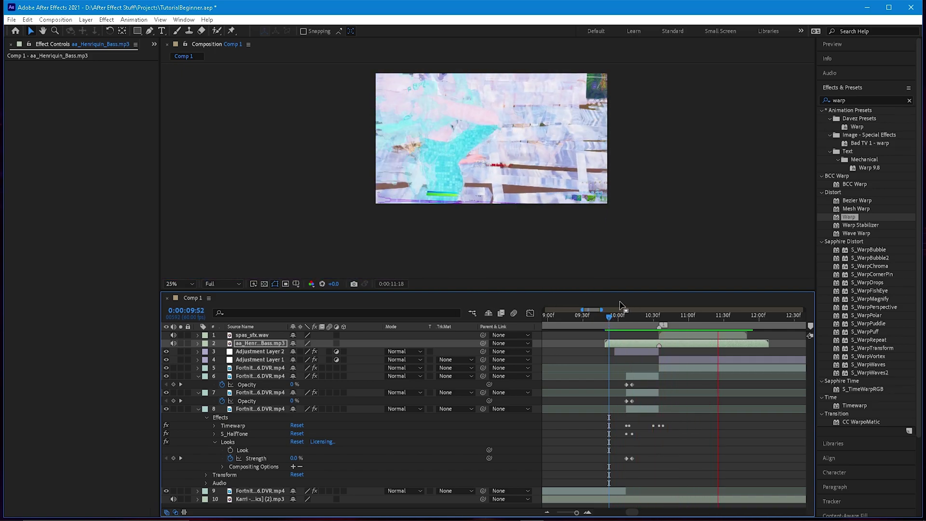
scroll(610, 345, up, 4)
scroll(627, 395, down, 3)
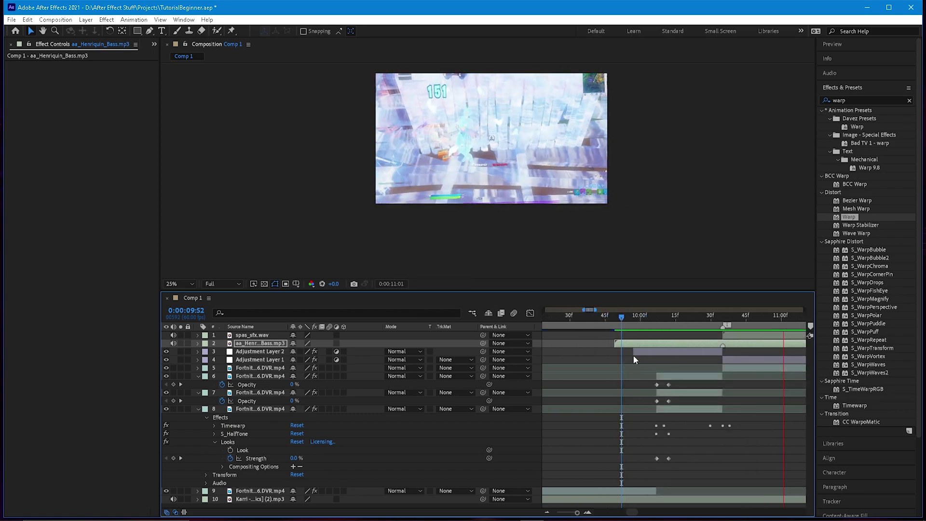
click(633, 319)
key(space)
key(minus)
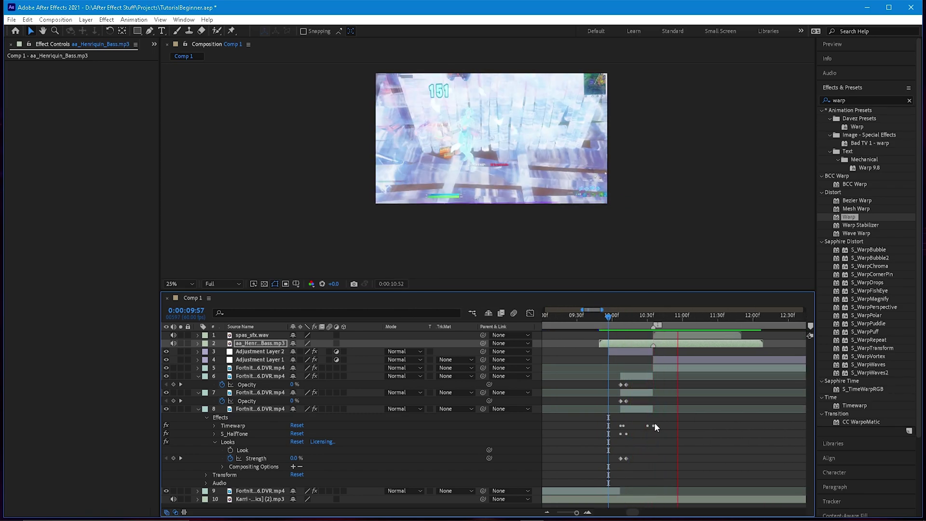
click(614, 323)
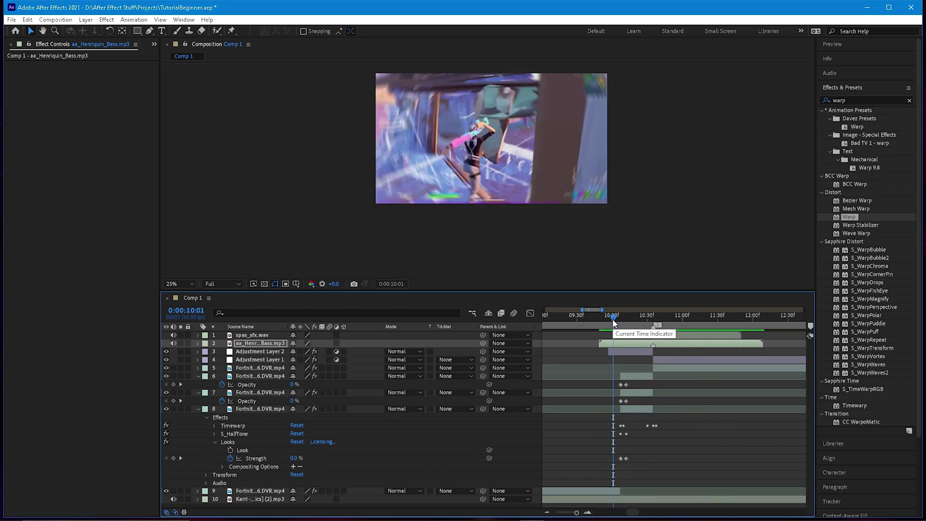